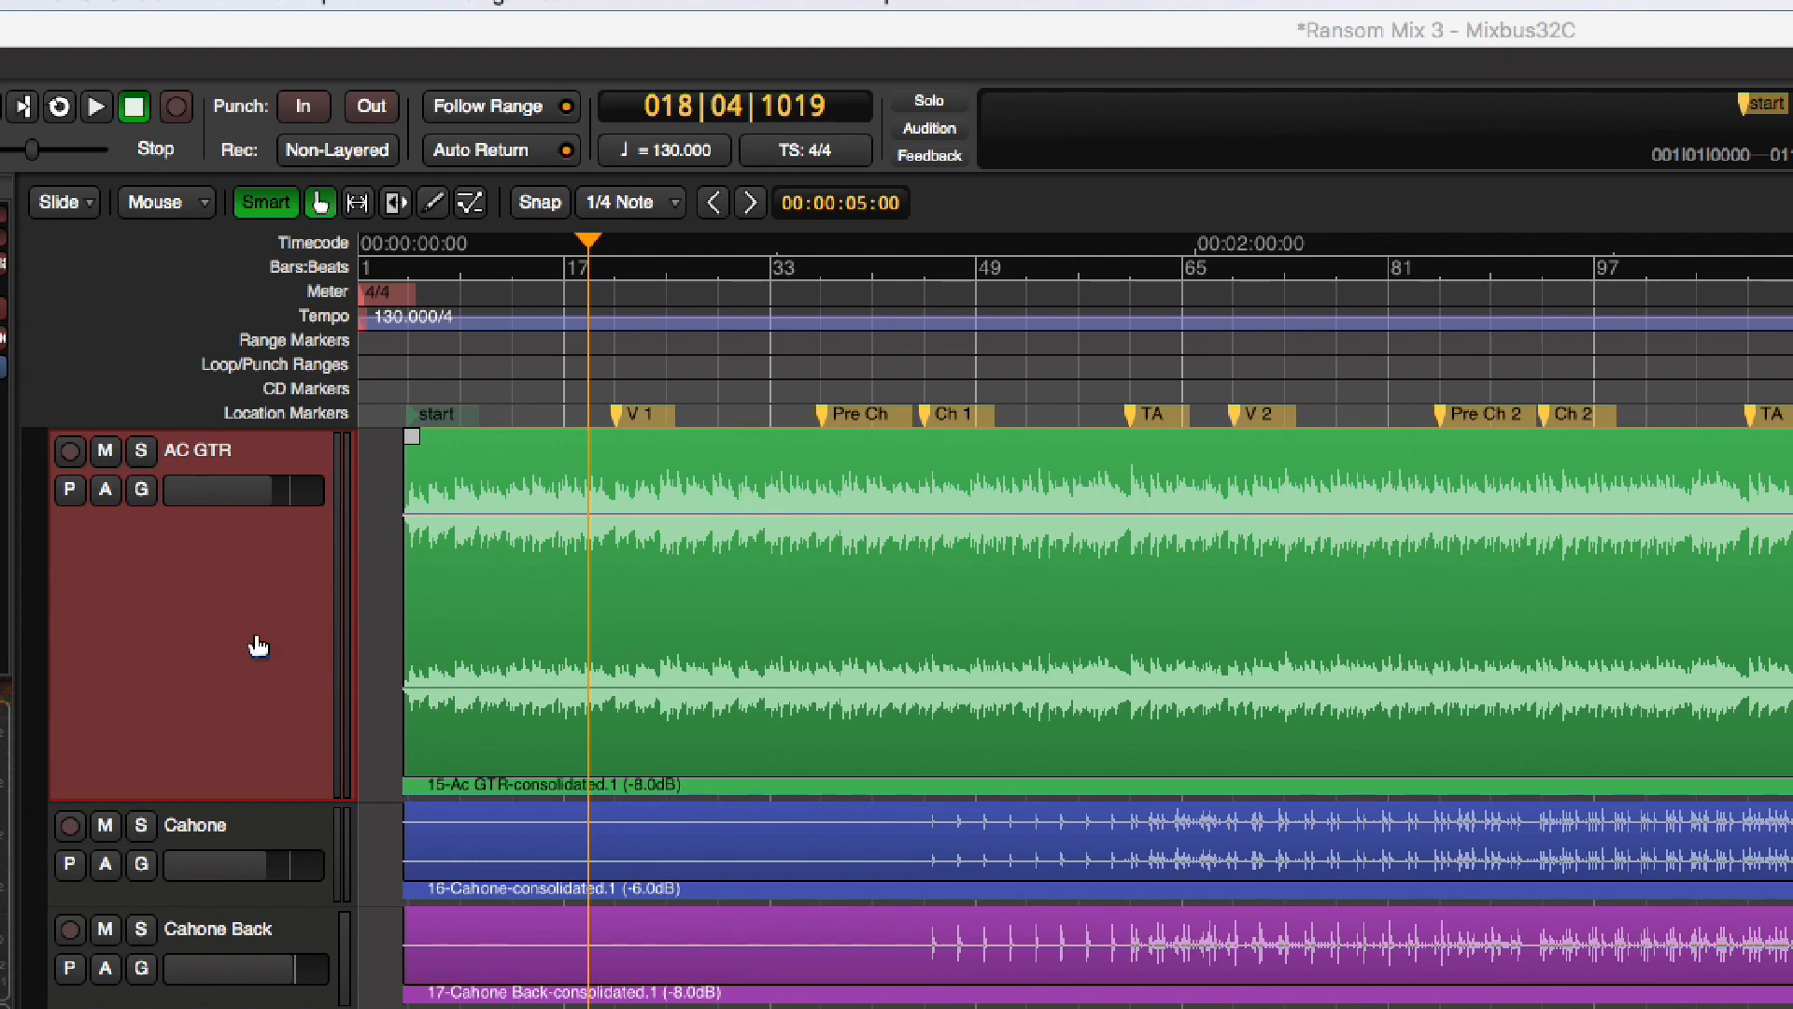
# Show the Fader automation lane for the AC GTR track and enlarge the lane's height
pyautogui.click(108, 492)
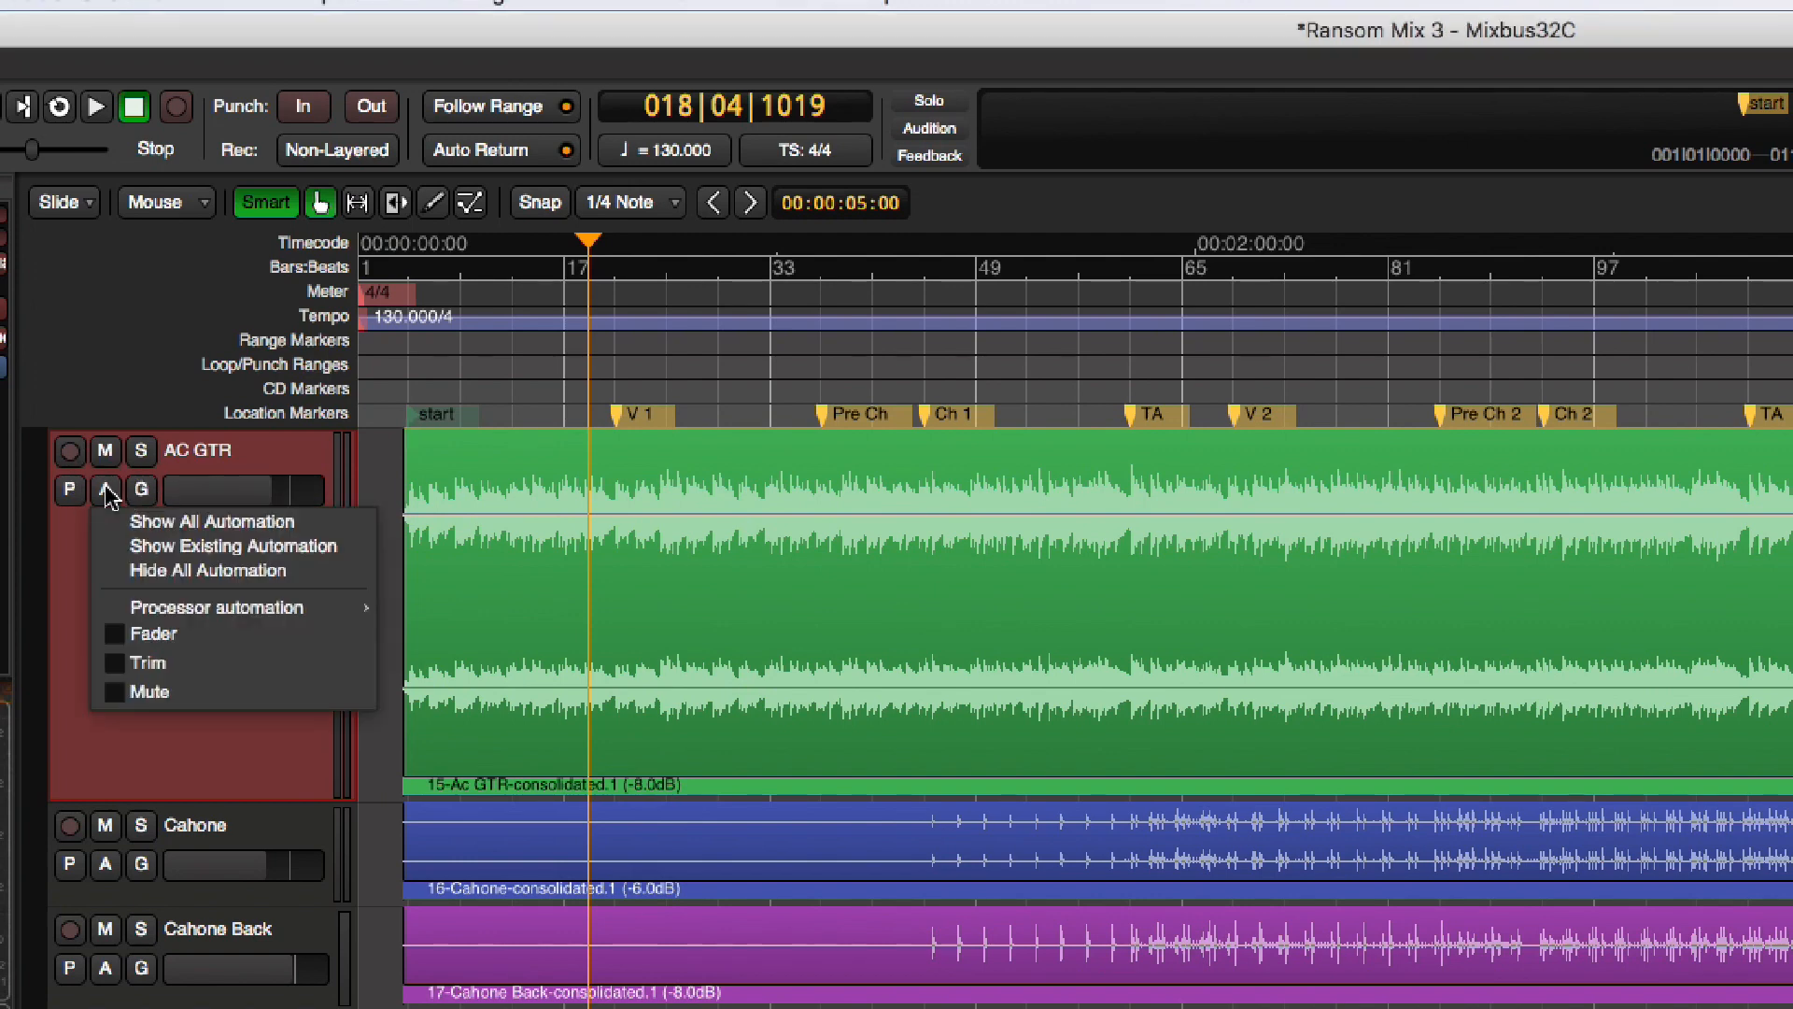
pyautogui.click(119, 631)
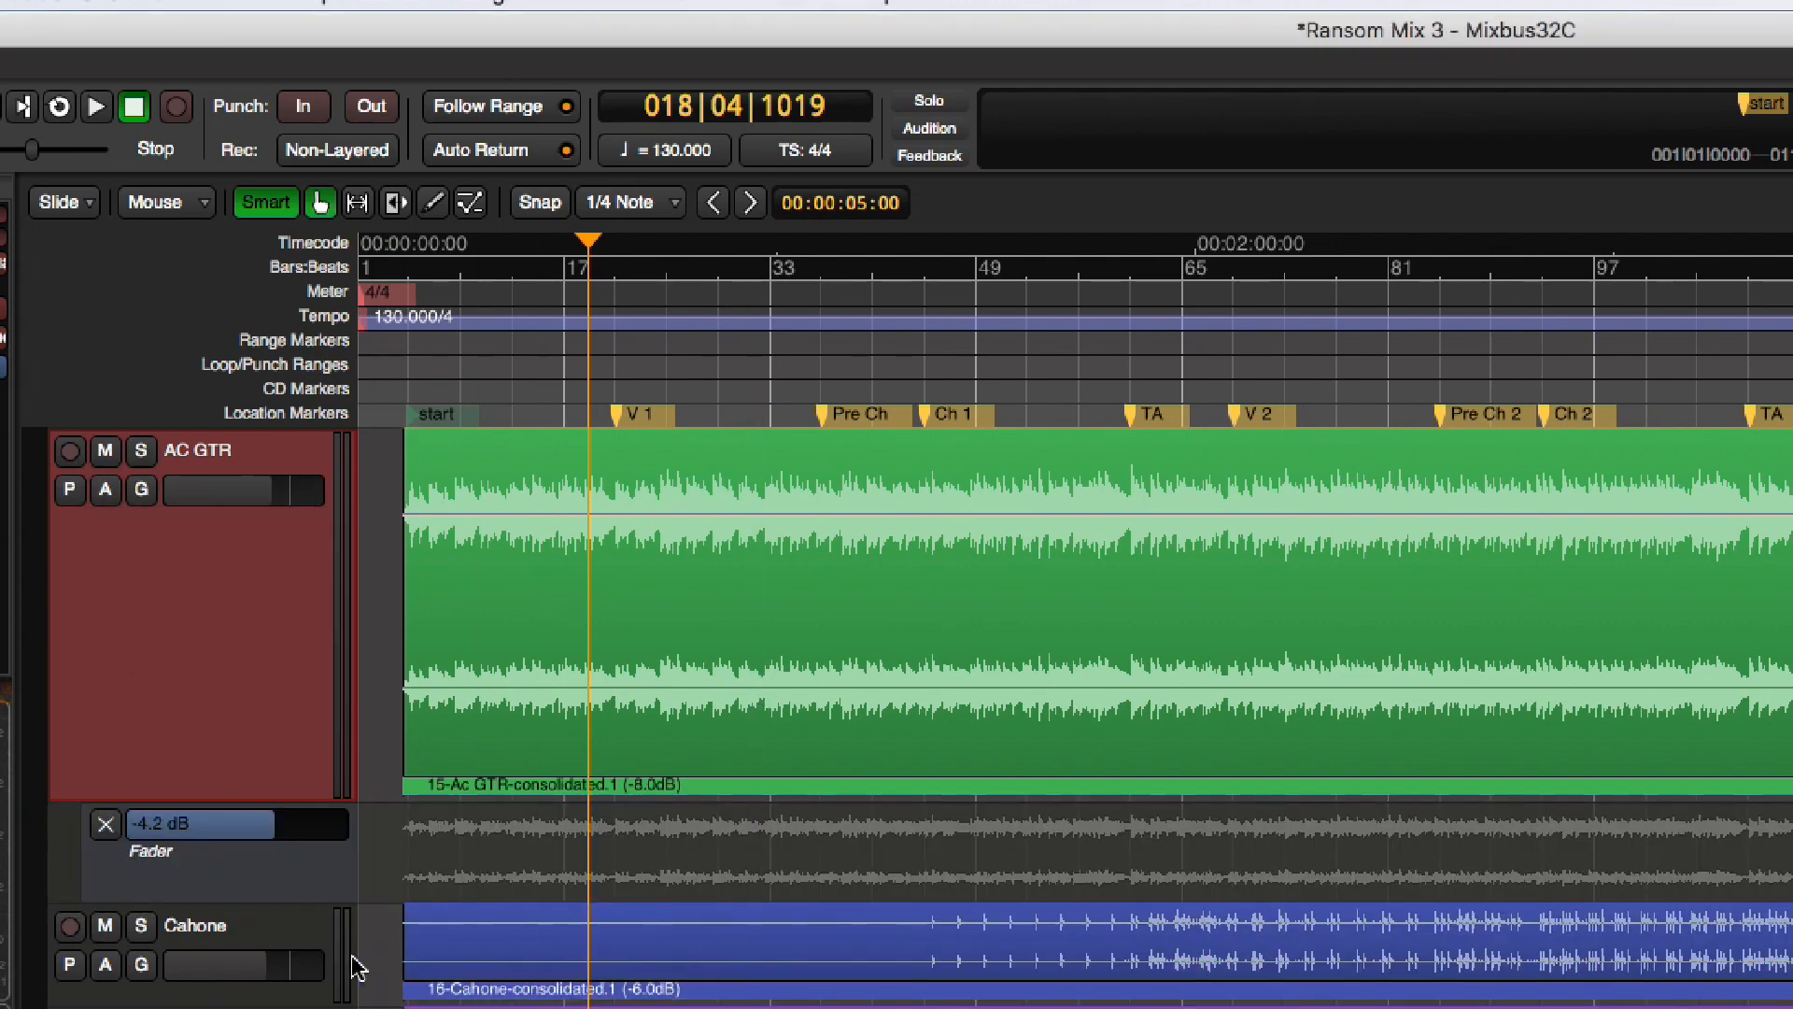
pyautogui.moveTo(311, 898); pyautogui.dragTo(246, 1008)
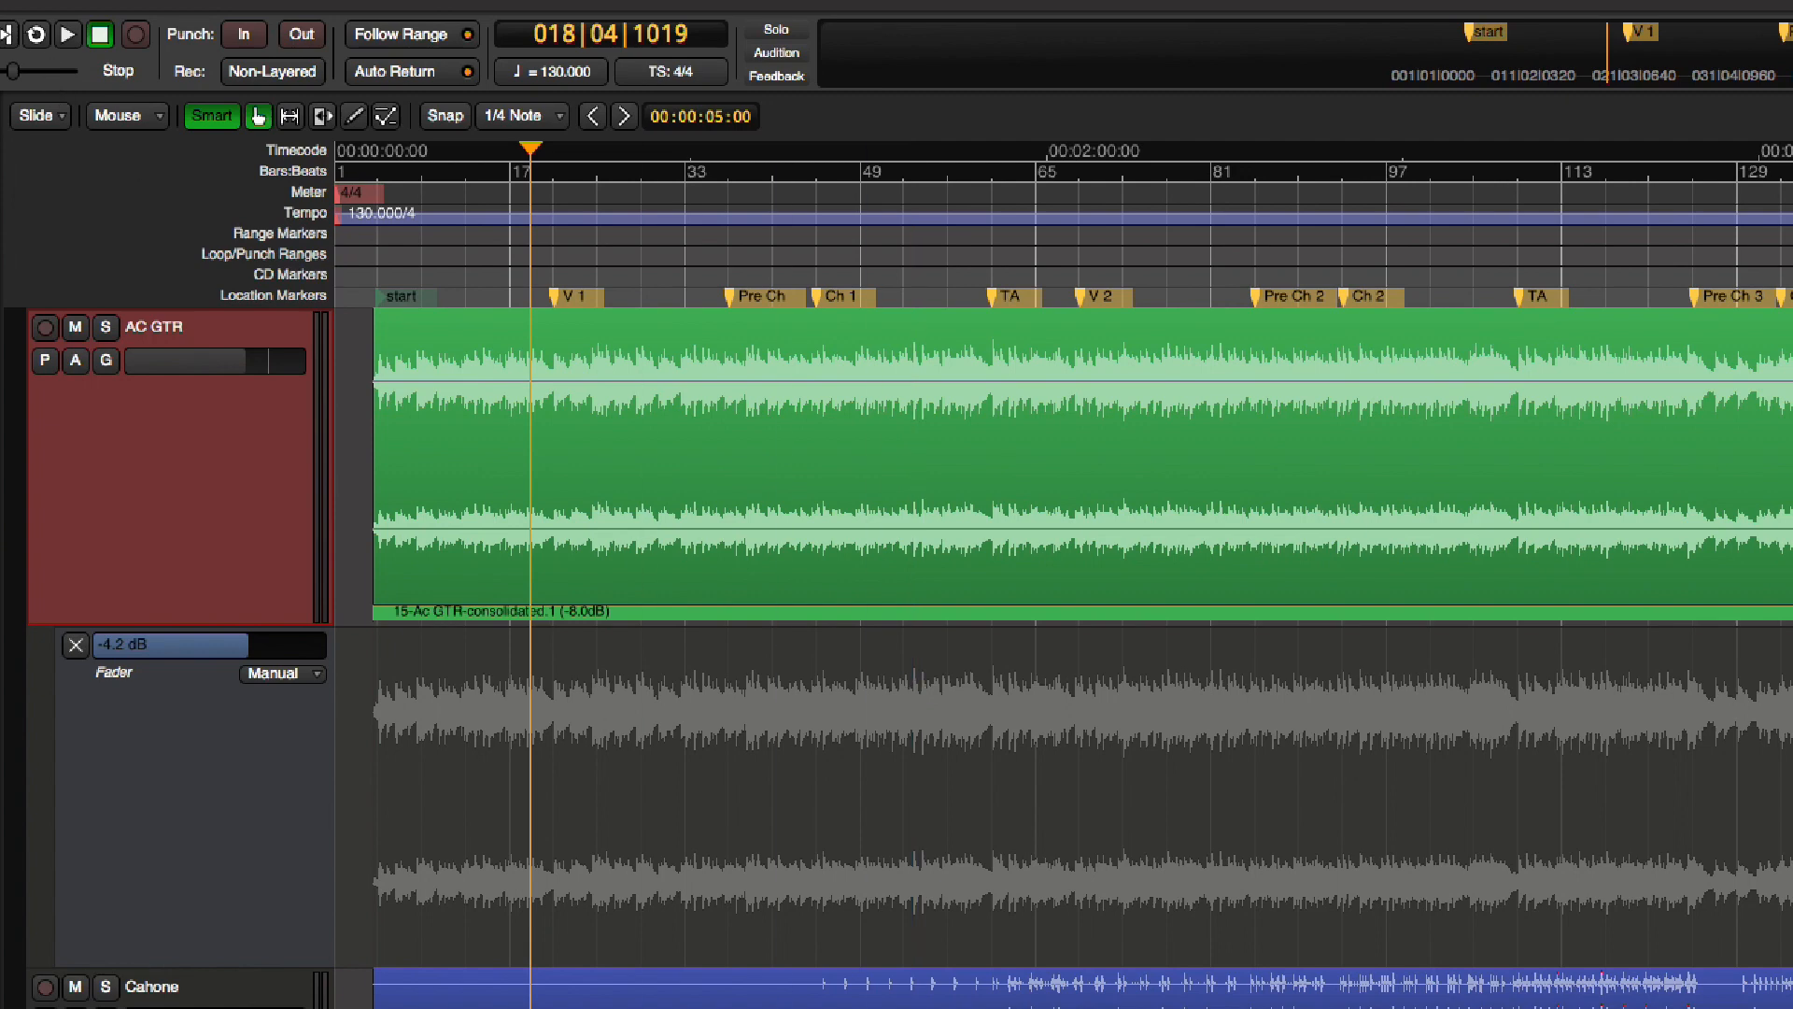
# Disable "Ignore Y-axis click position when adding new automation-points" in the Editor preferences and close the preferences
pyautogui.click(10, 1)
pyautogui.click(44, 3)
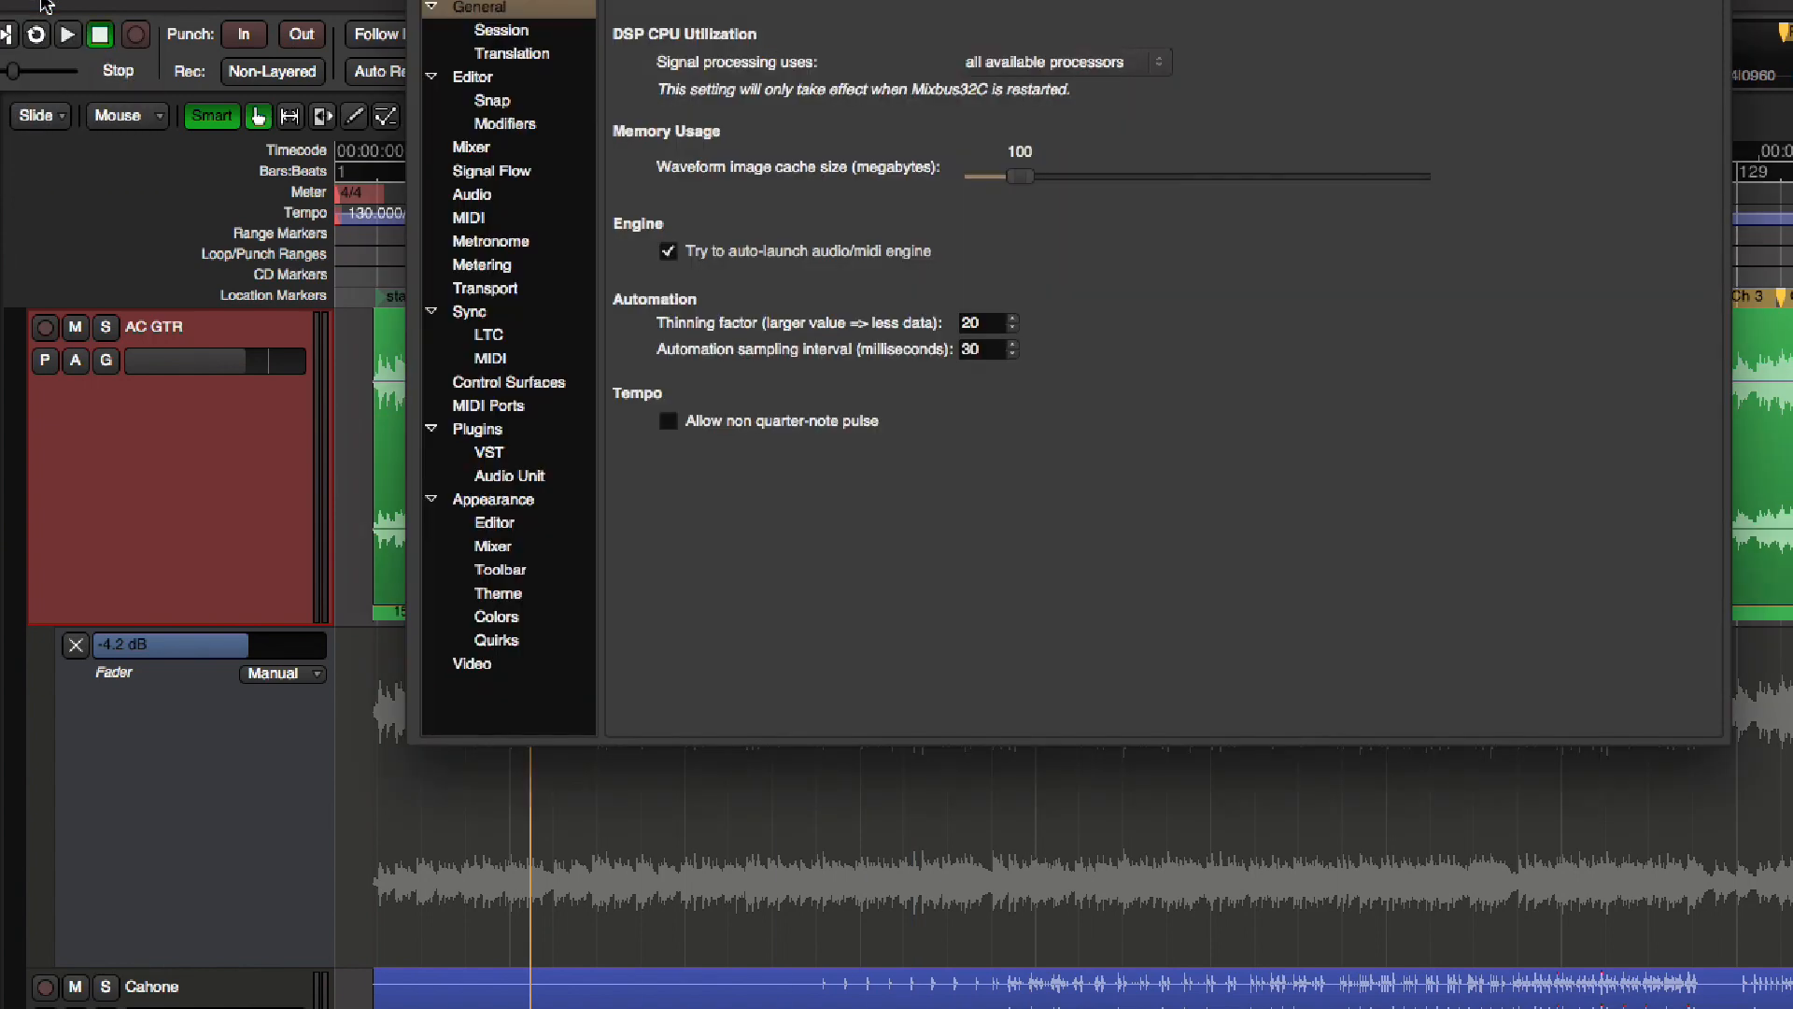
pyautogui.click(469, 78)
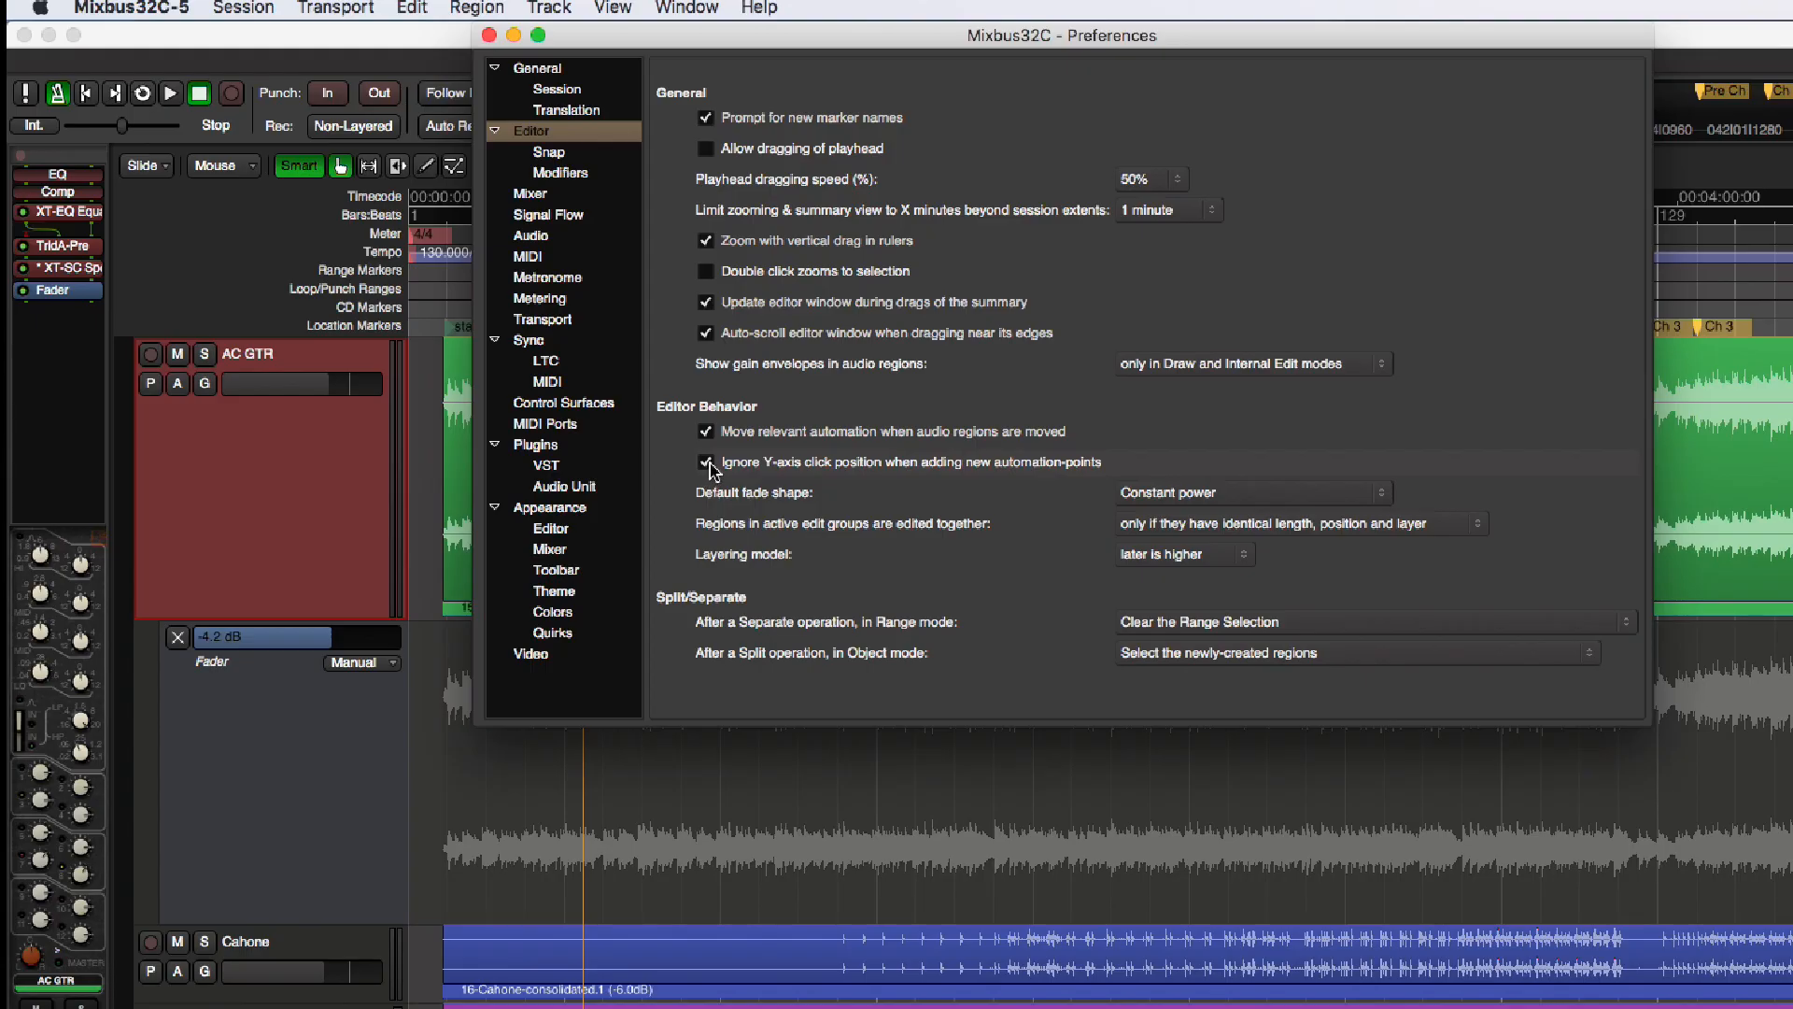
pyautogui.click(434, 369)
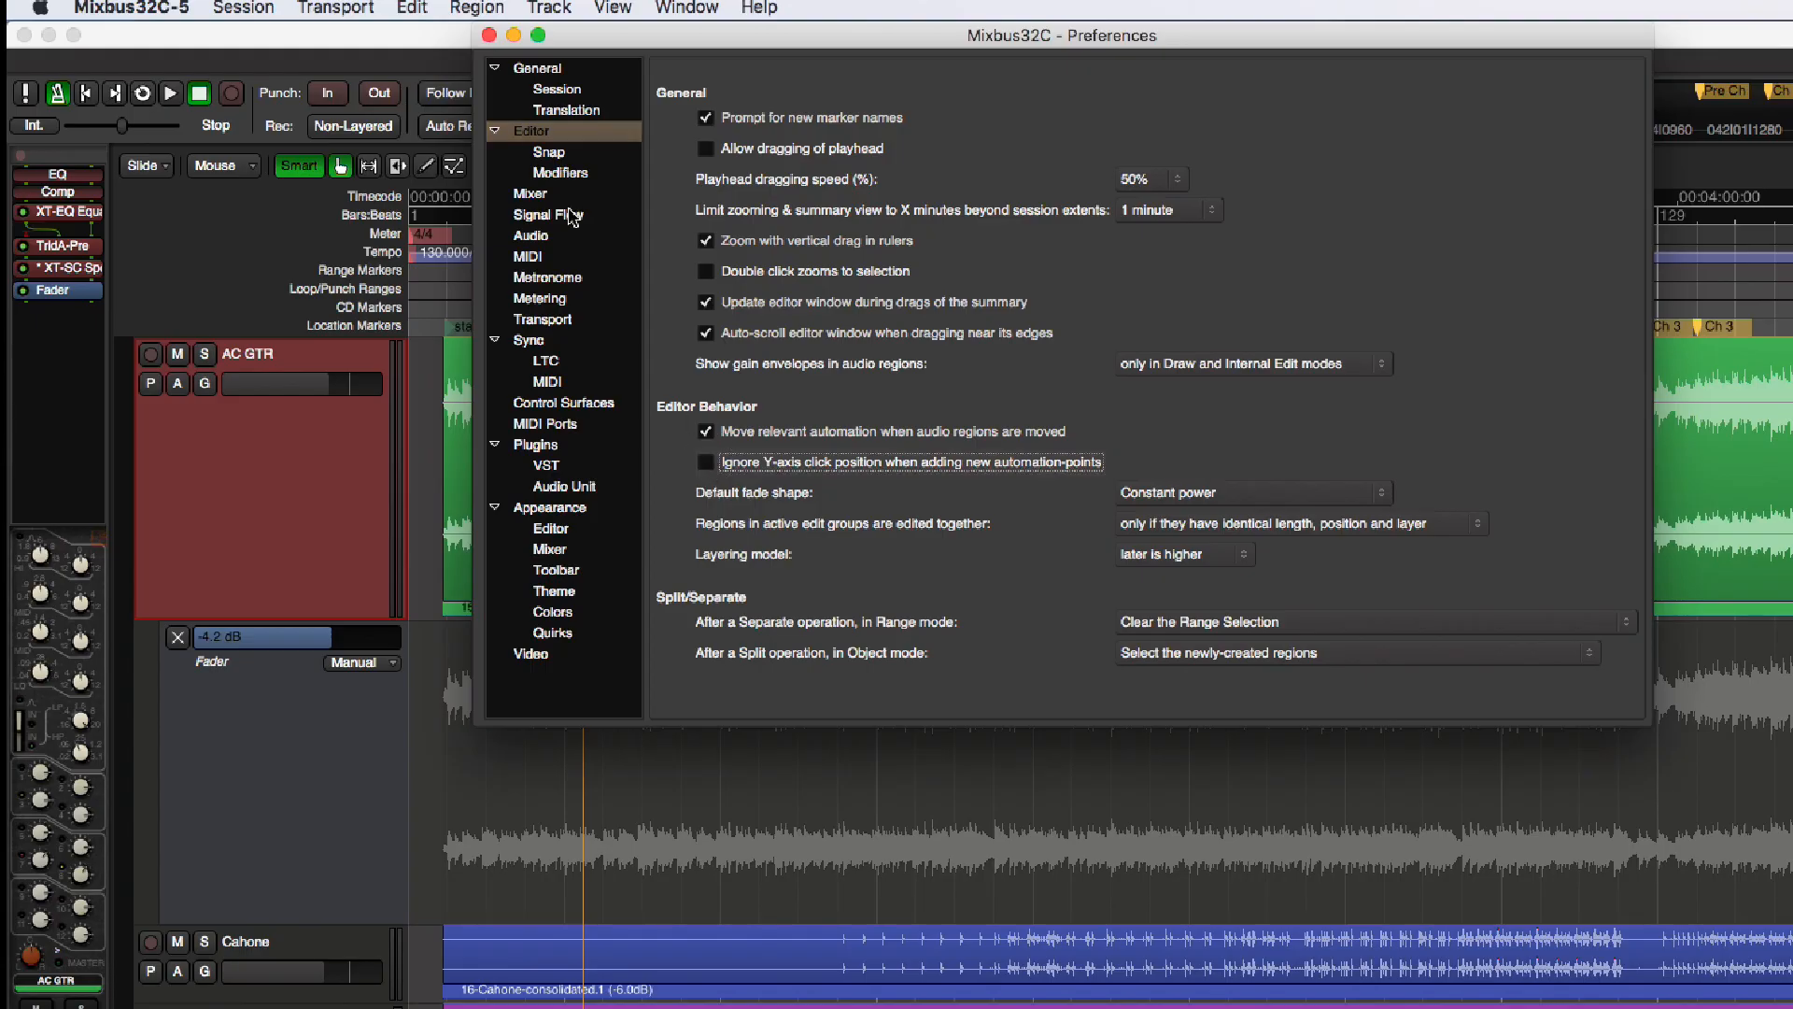
pyautogui.click(489, 35)
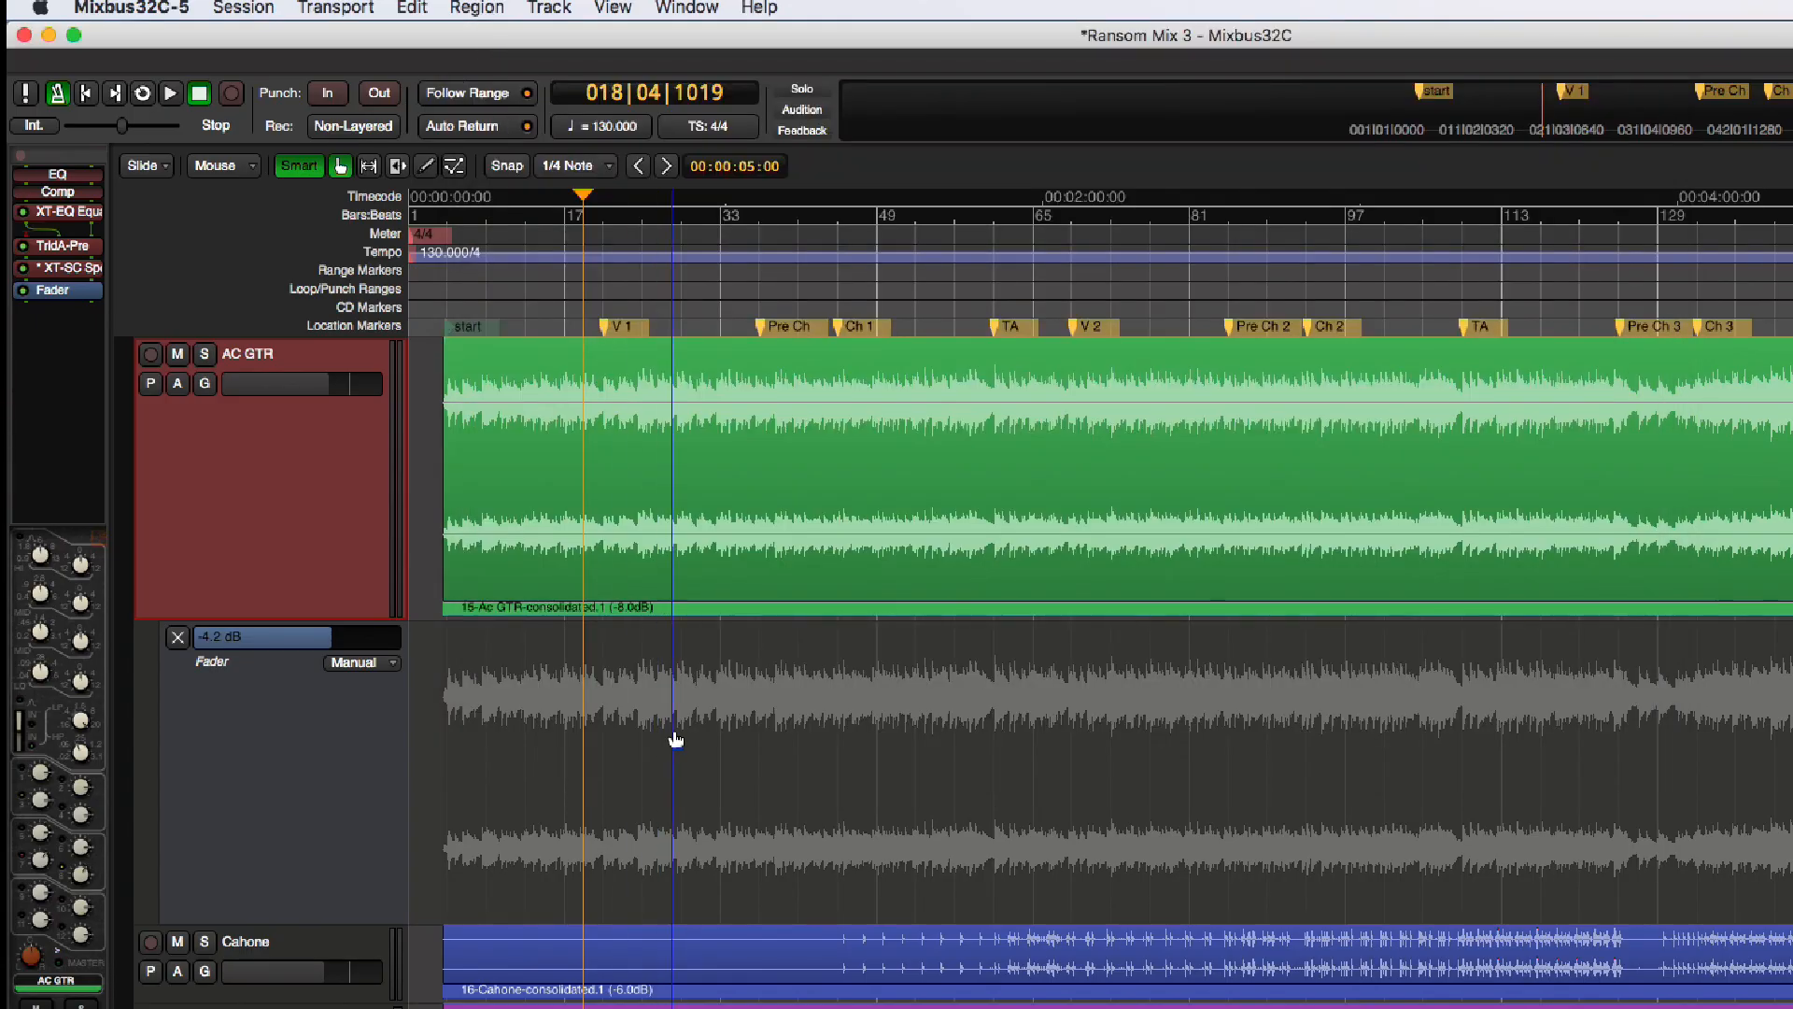
# Switch the editor to the Draw tool
pyautogui.press('d')
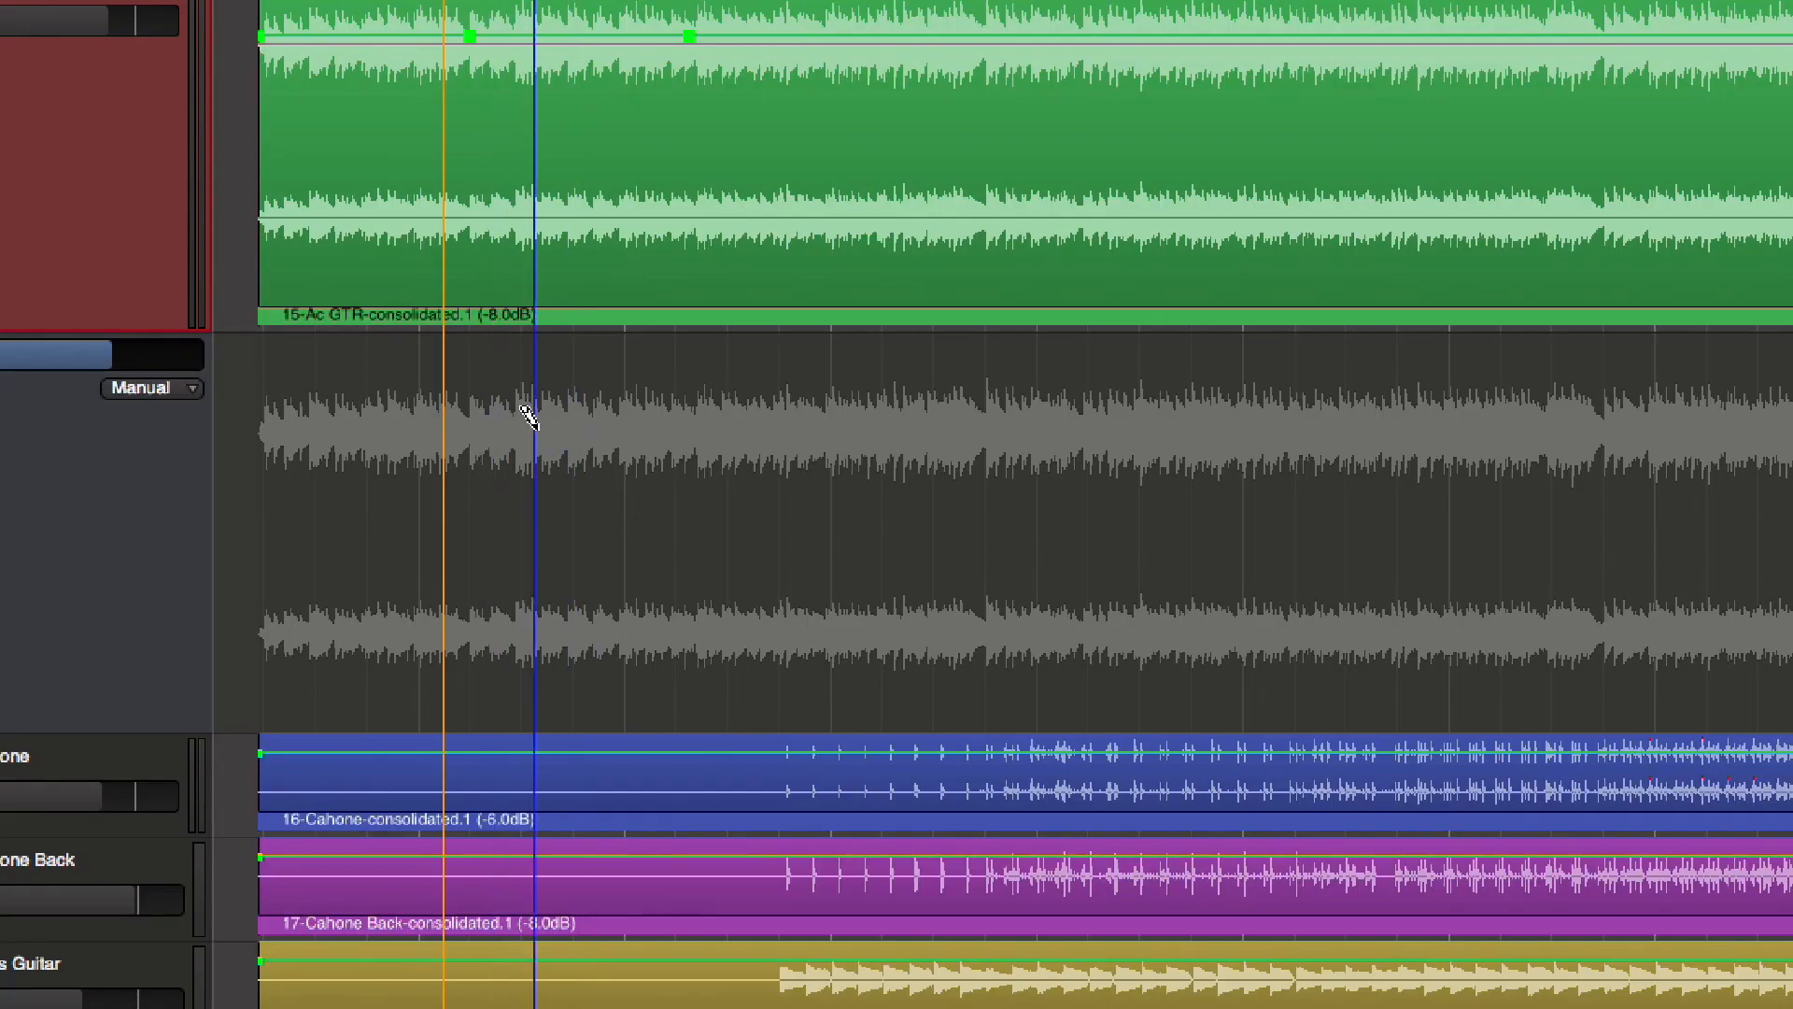
# Try adding a Fader automation point at about 2.4 dB on AC GTR and lowering the line to about -4.1 dB
pyautogui.click(604, 377)
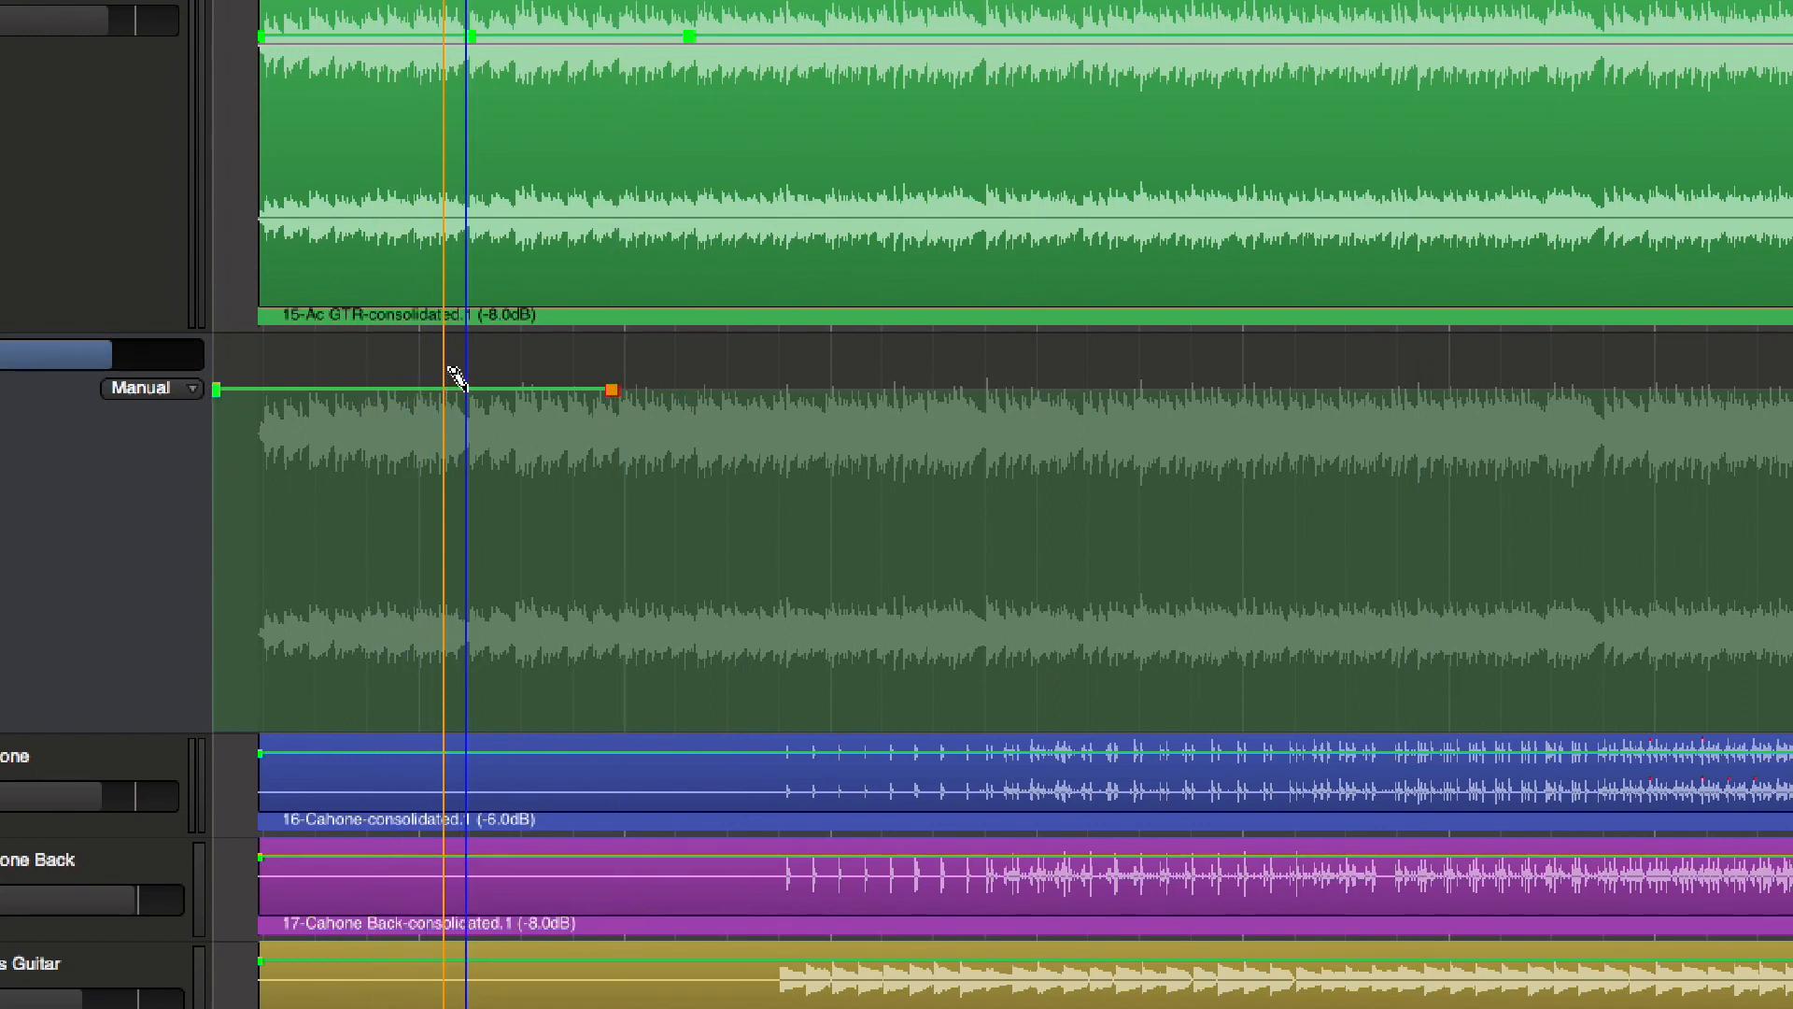
pyautogui.moveTo(612, 390)
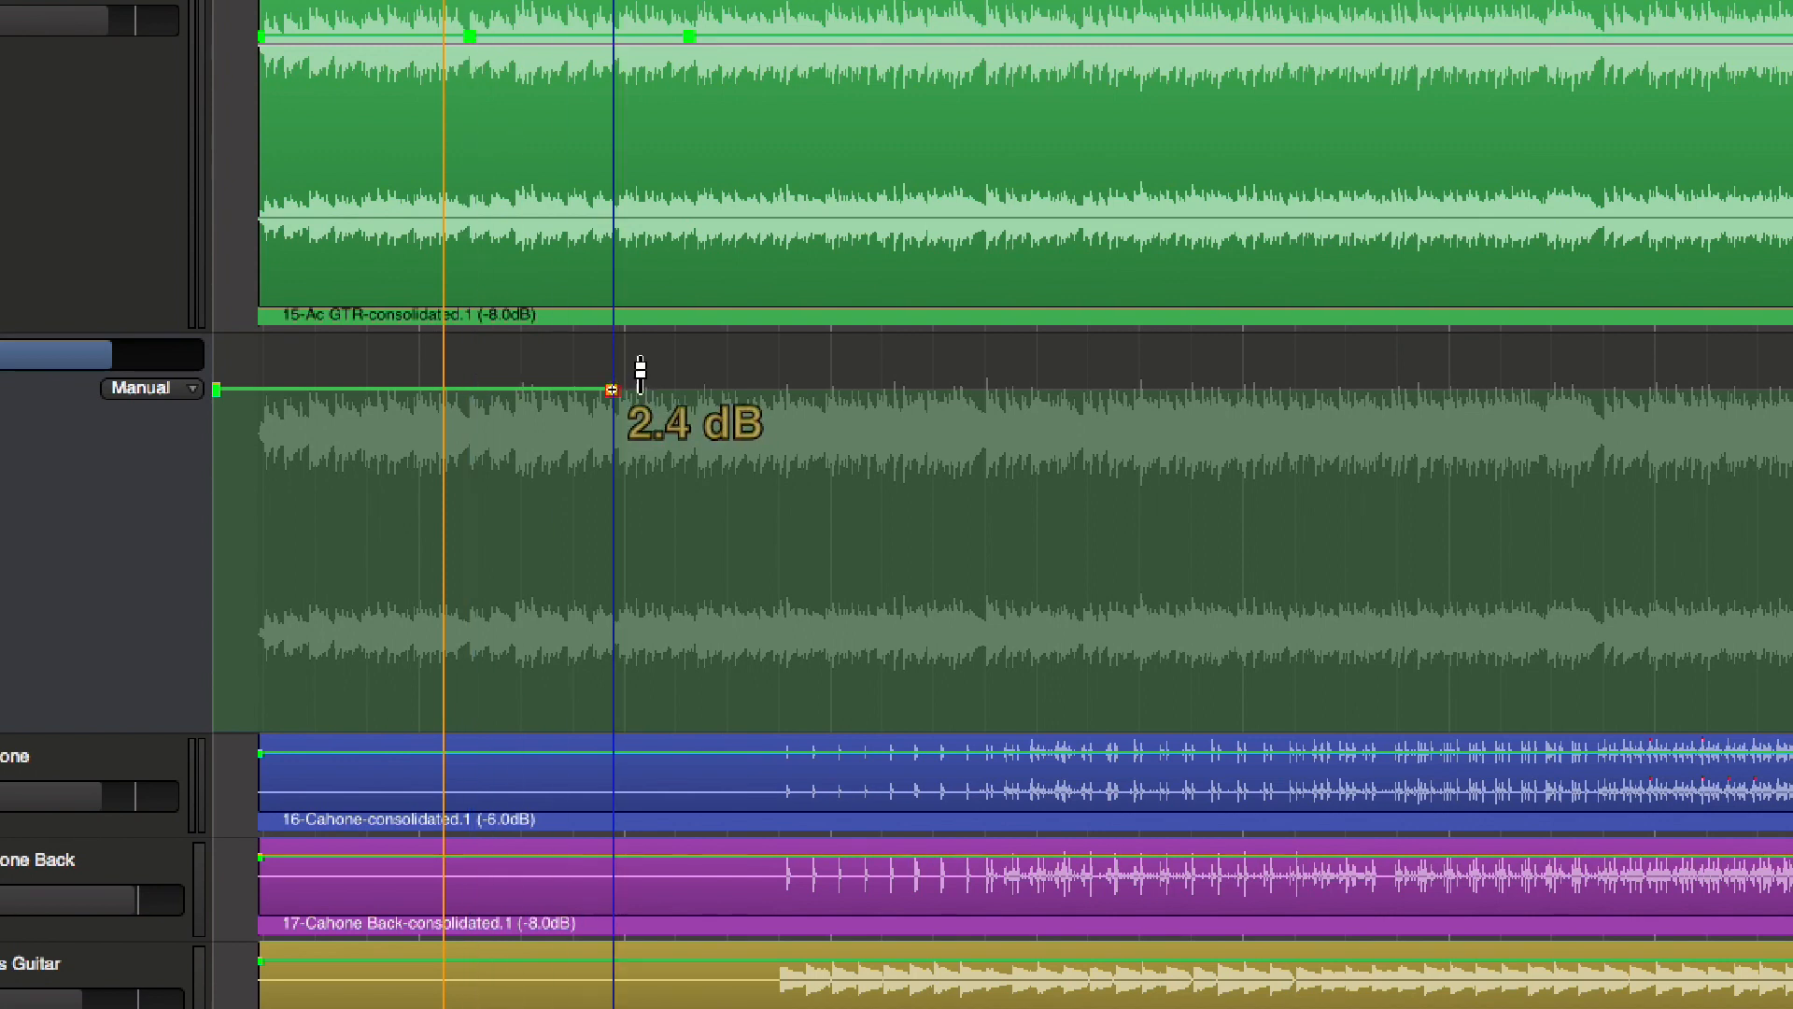
pyautogui.moveTo(549, 389); pyautogui.dragTo(555, 467)
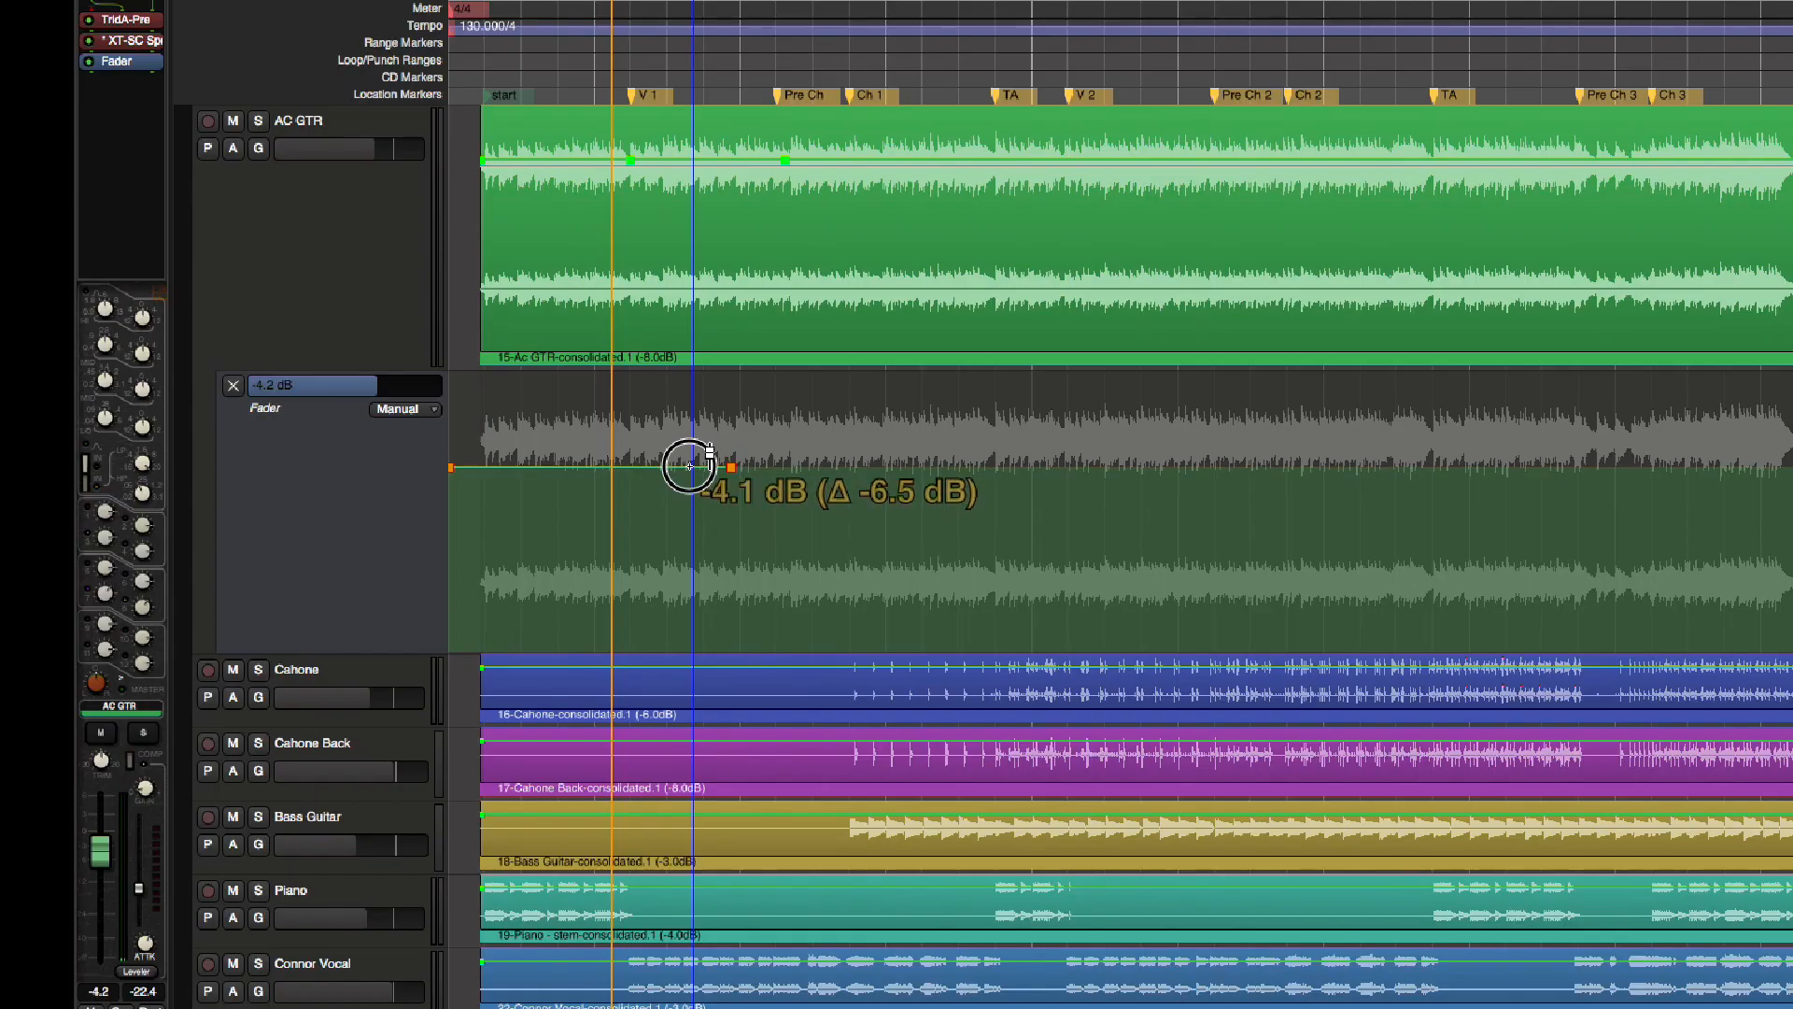
pyautogui.moveTo(689, 466); pyautogui.dragTo(688, 467)
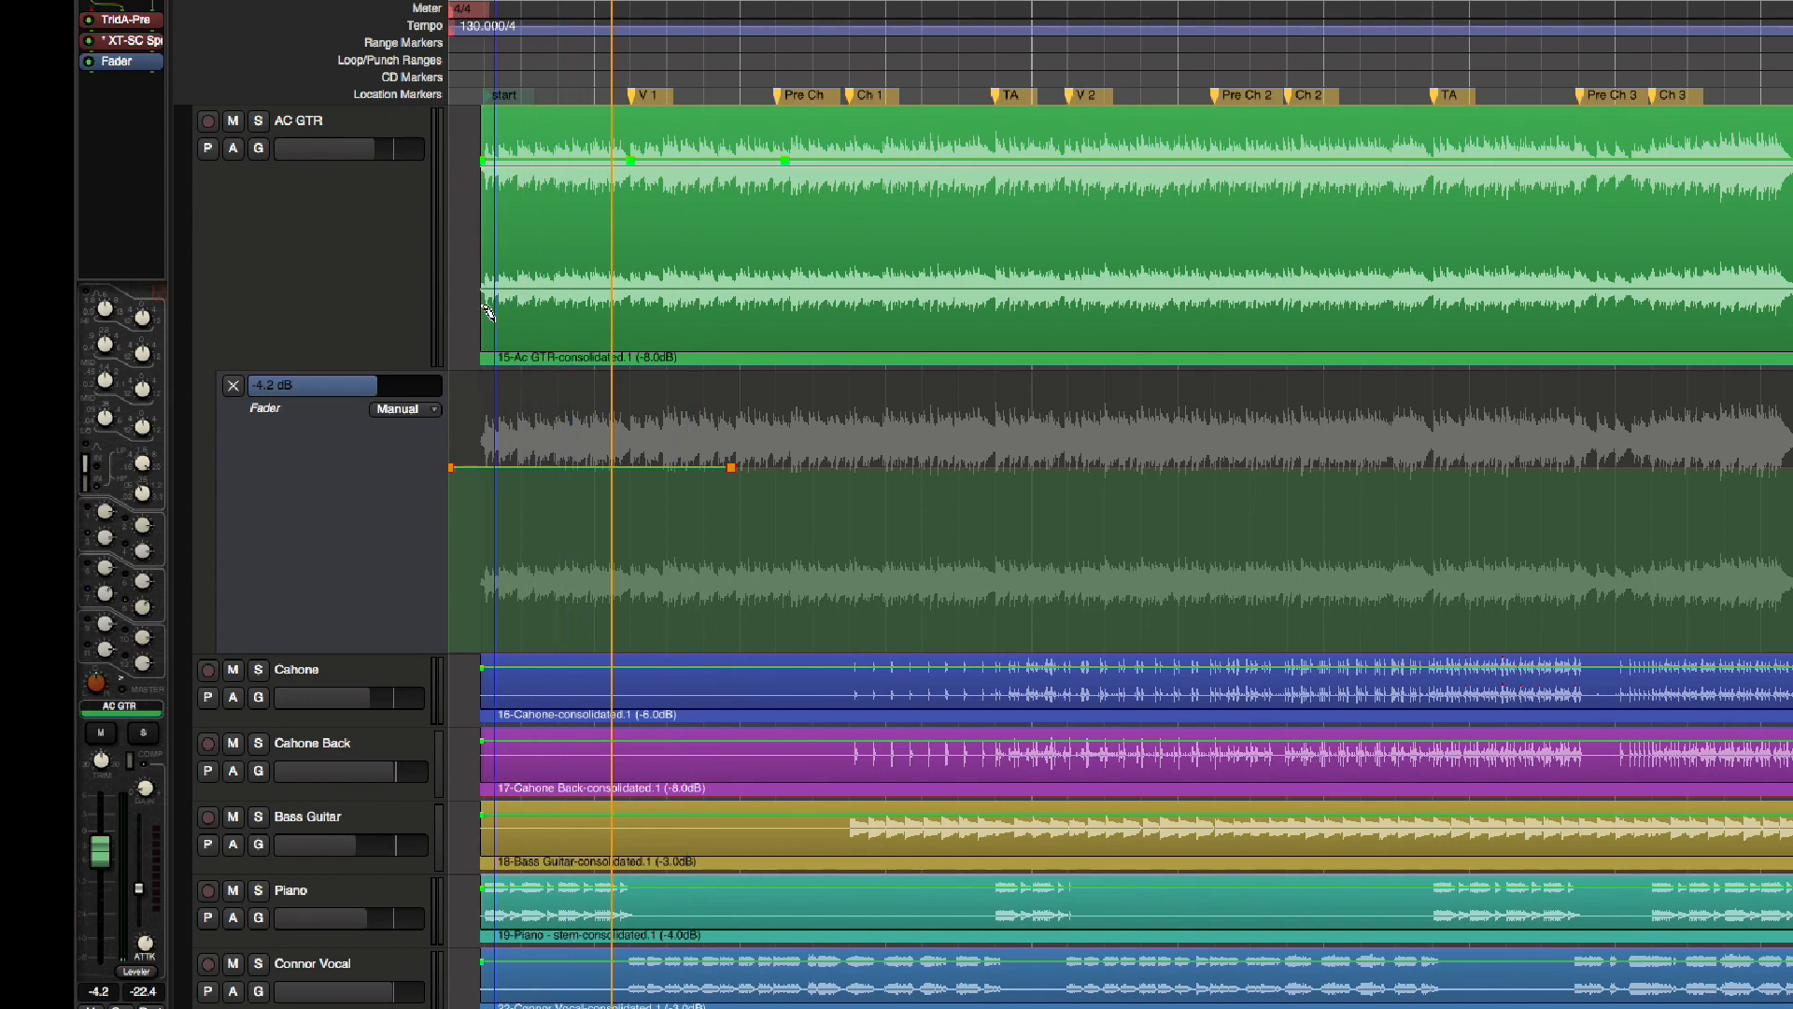
# Undo the Fader automation edits and re-enable "Ignore Y-axis click position when adding new automation-points" in the Editor preferences
pyautogui.press('super+z')
pyautogui.press('super+z')
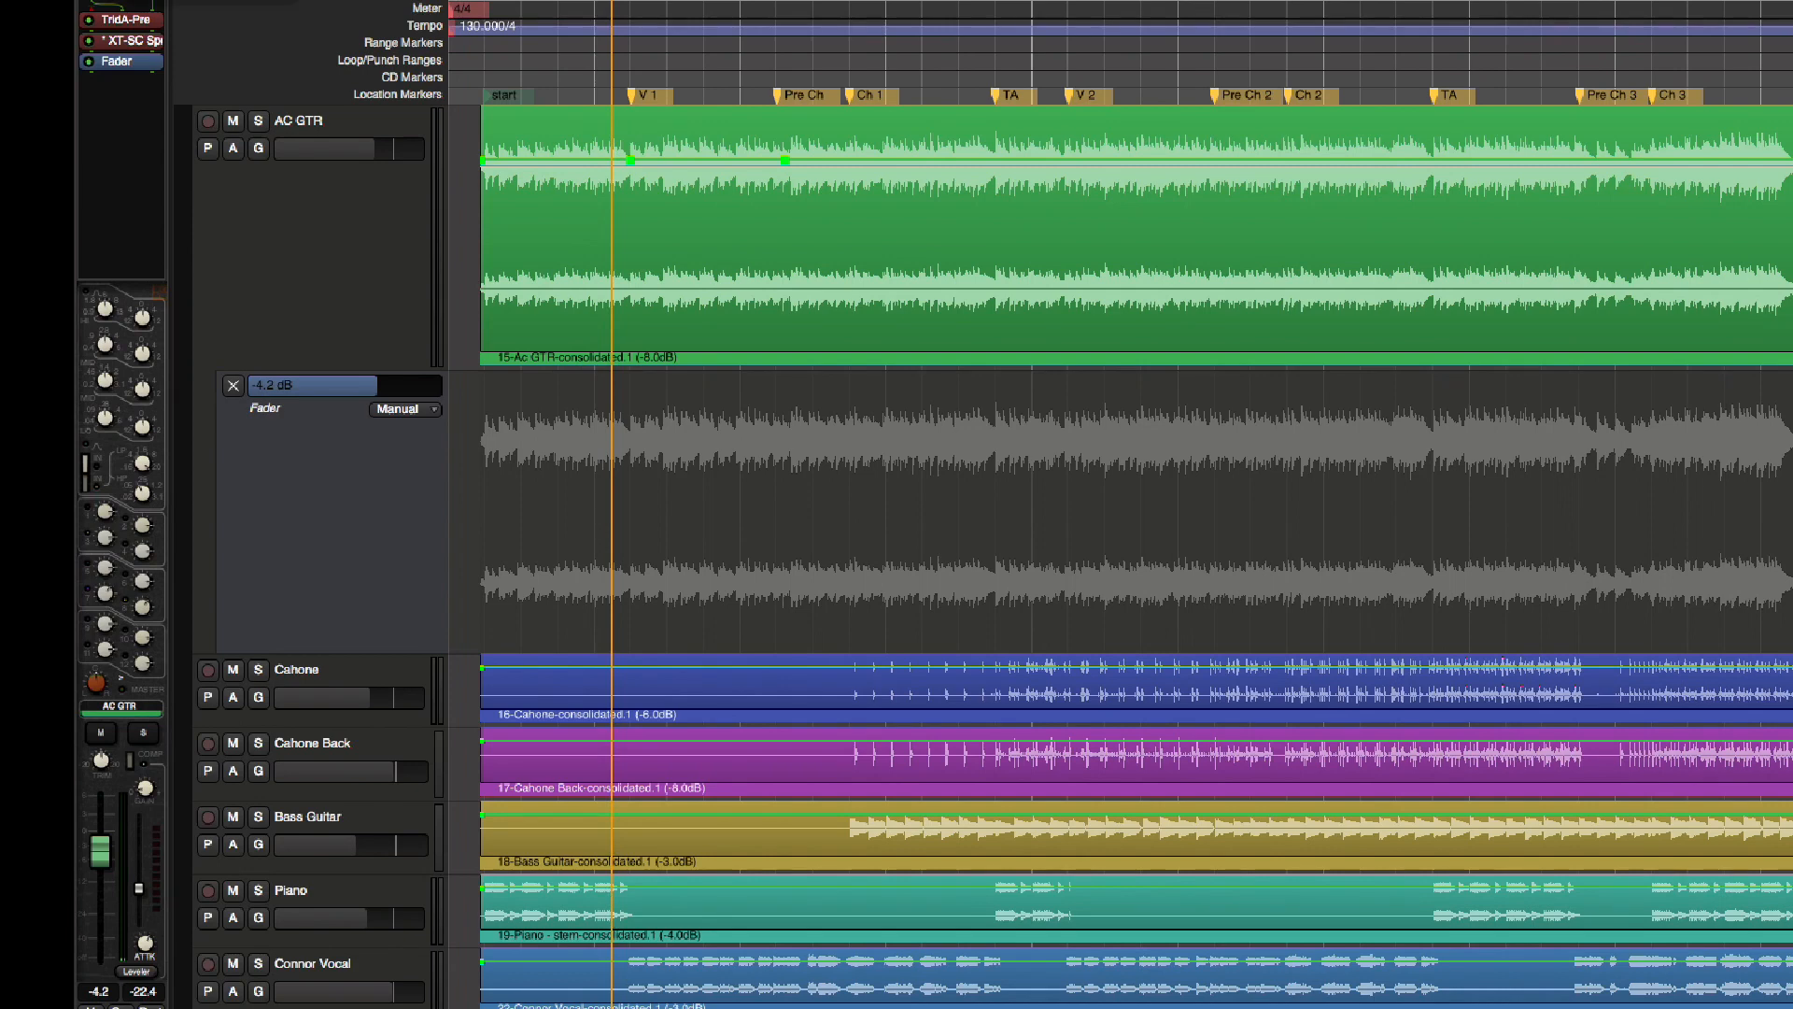
pyautogui.click(186, 1)
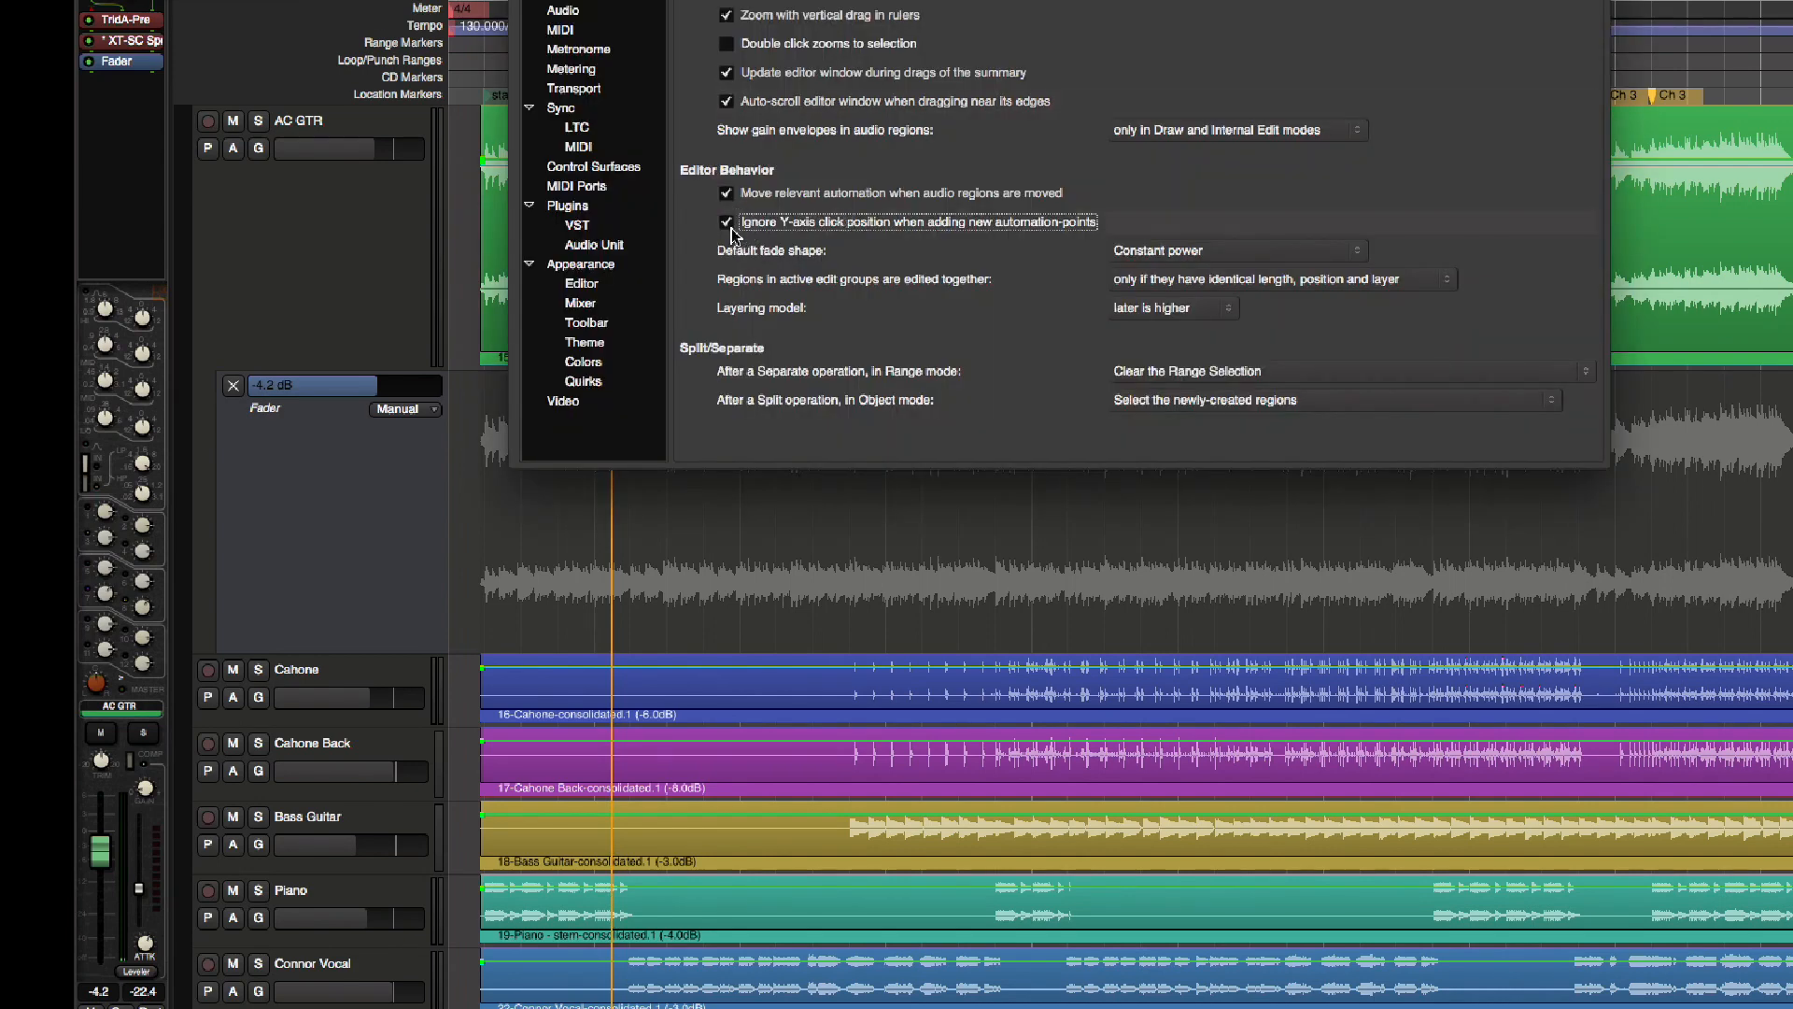
pyautogui.press('super+w')
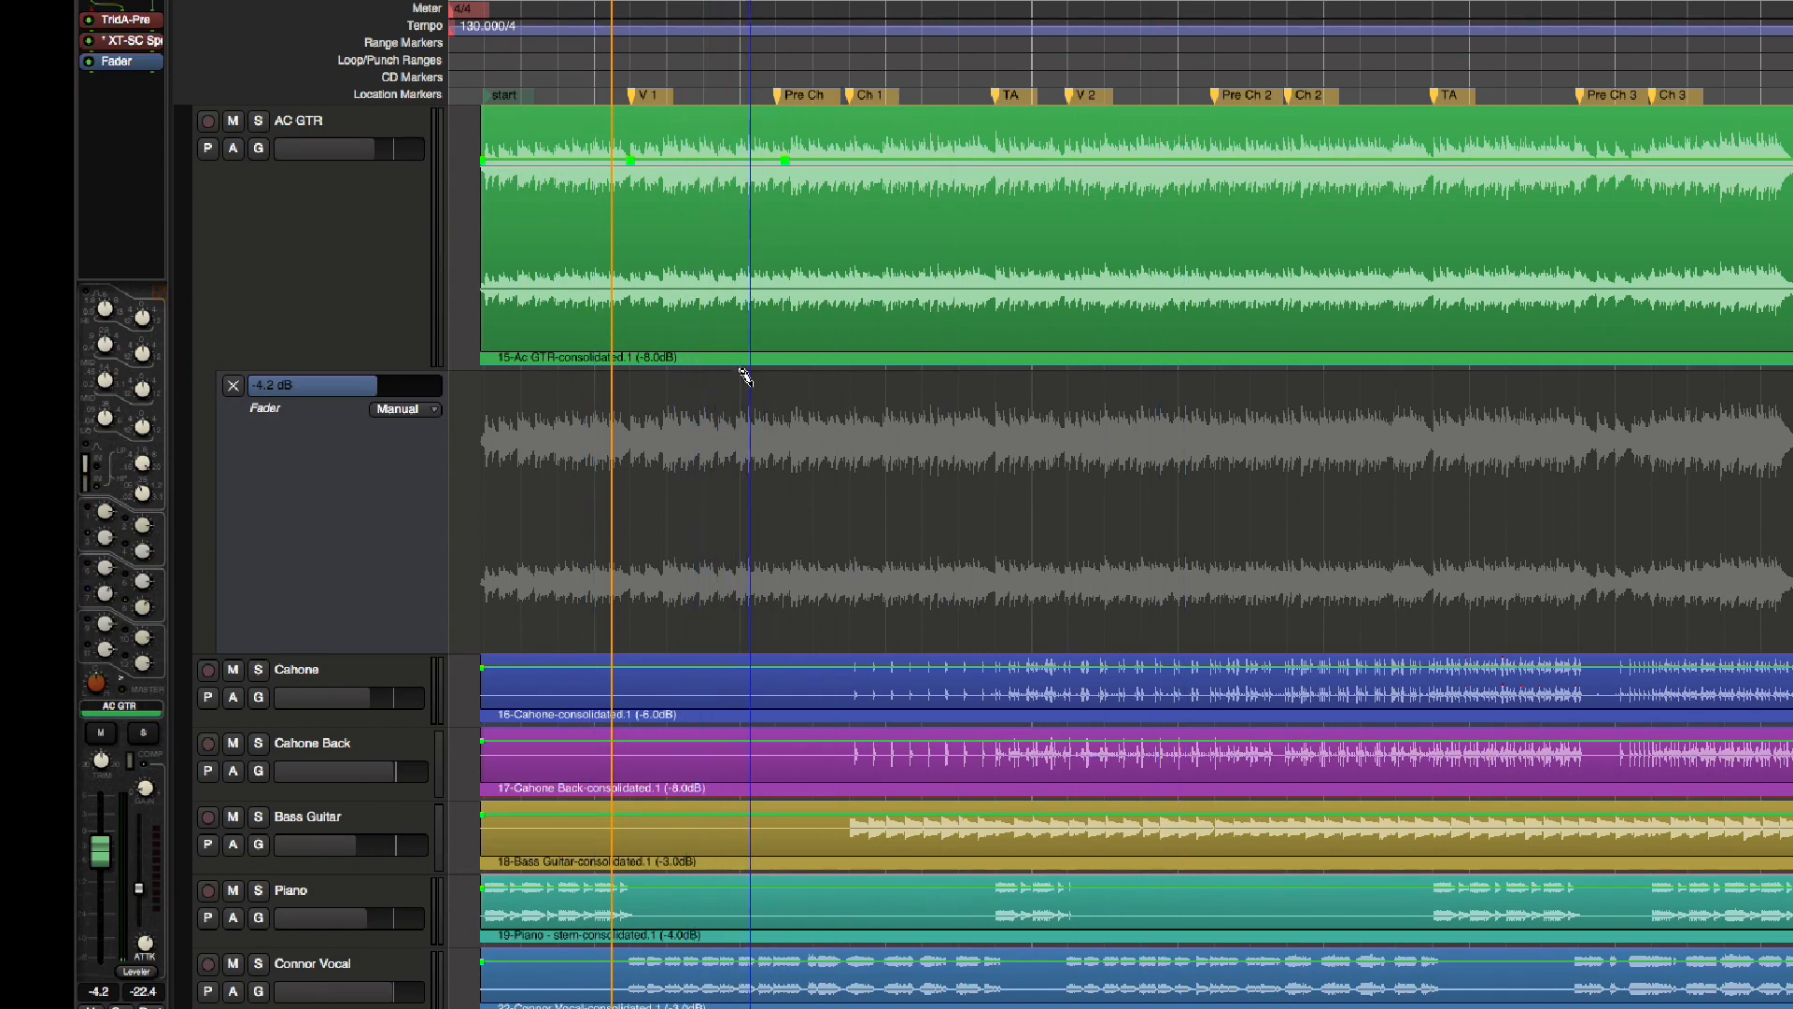
# Add a series of automation points at the current fader level across the whole song in AC GTR's Fader lane
pyautogui.click(738, 636)
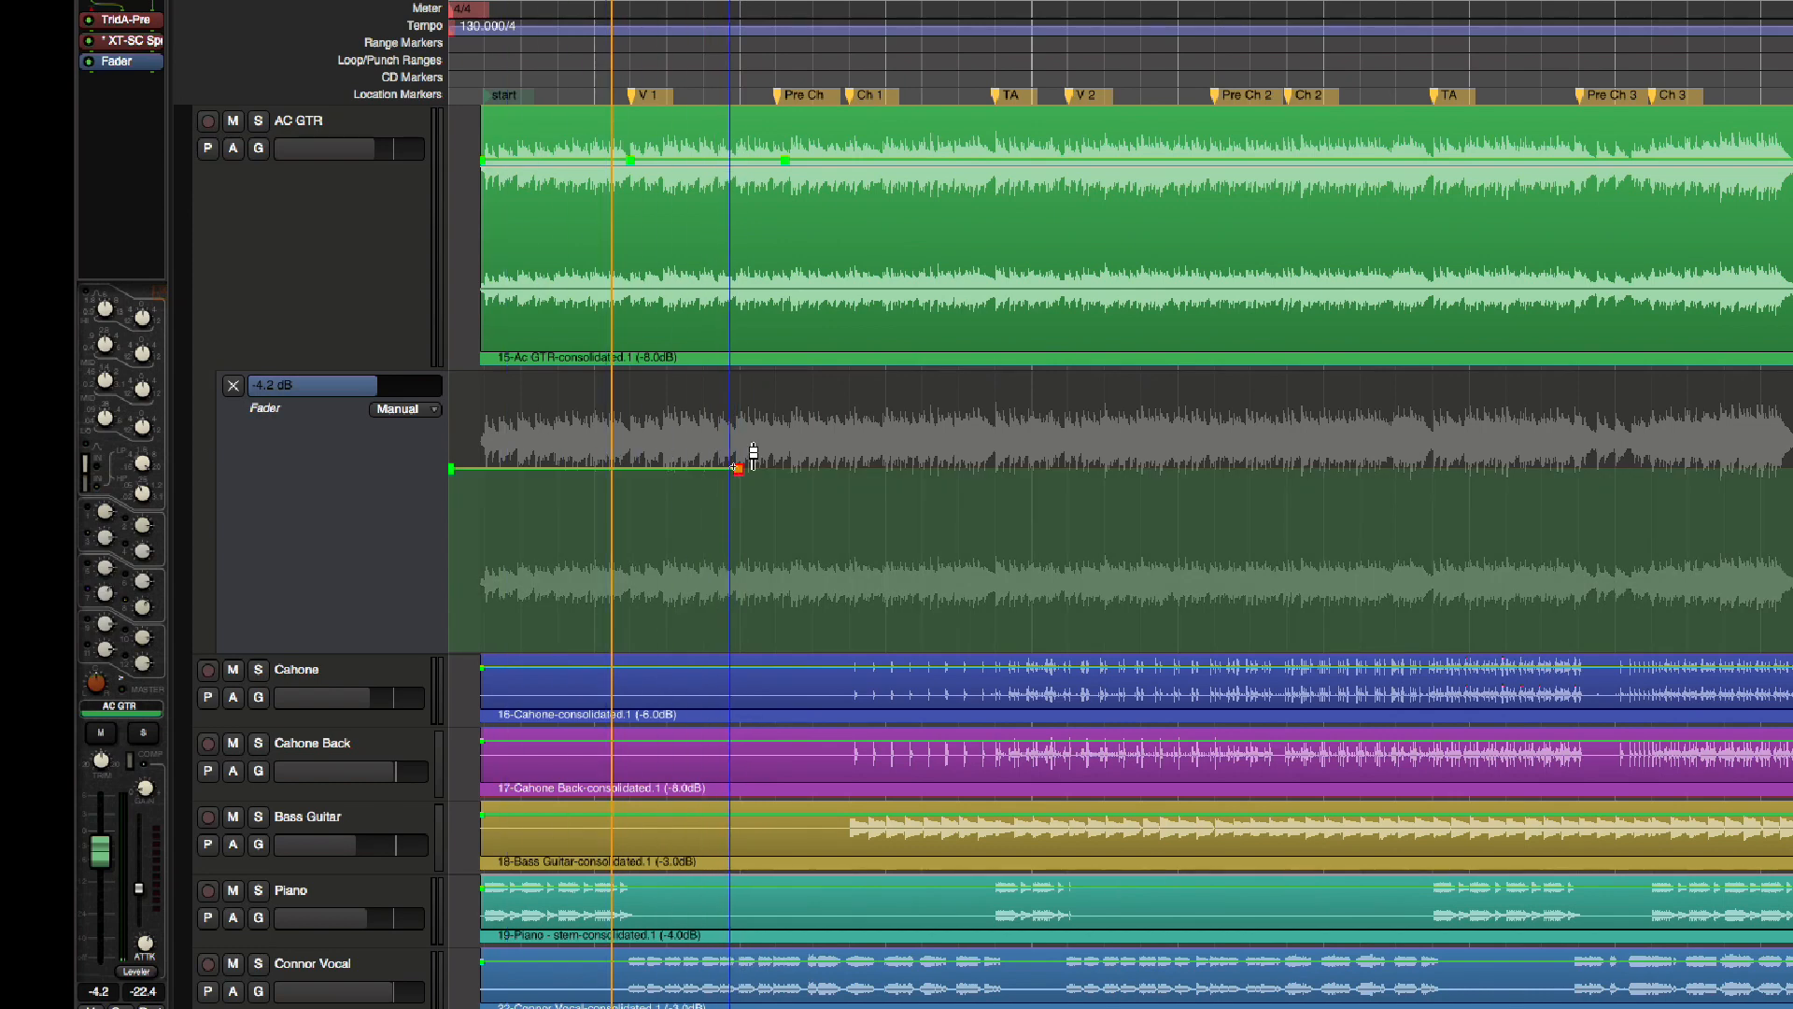
pyautogui.moveTo(759, 459)
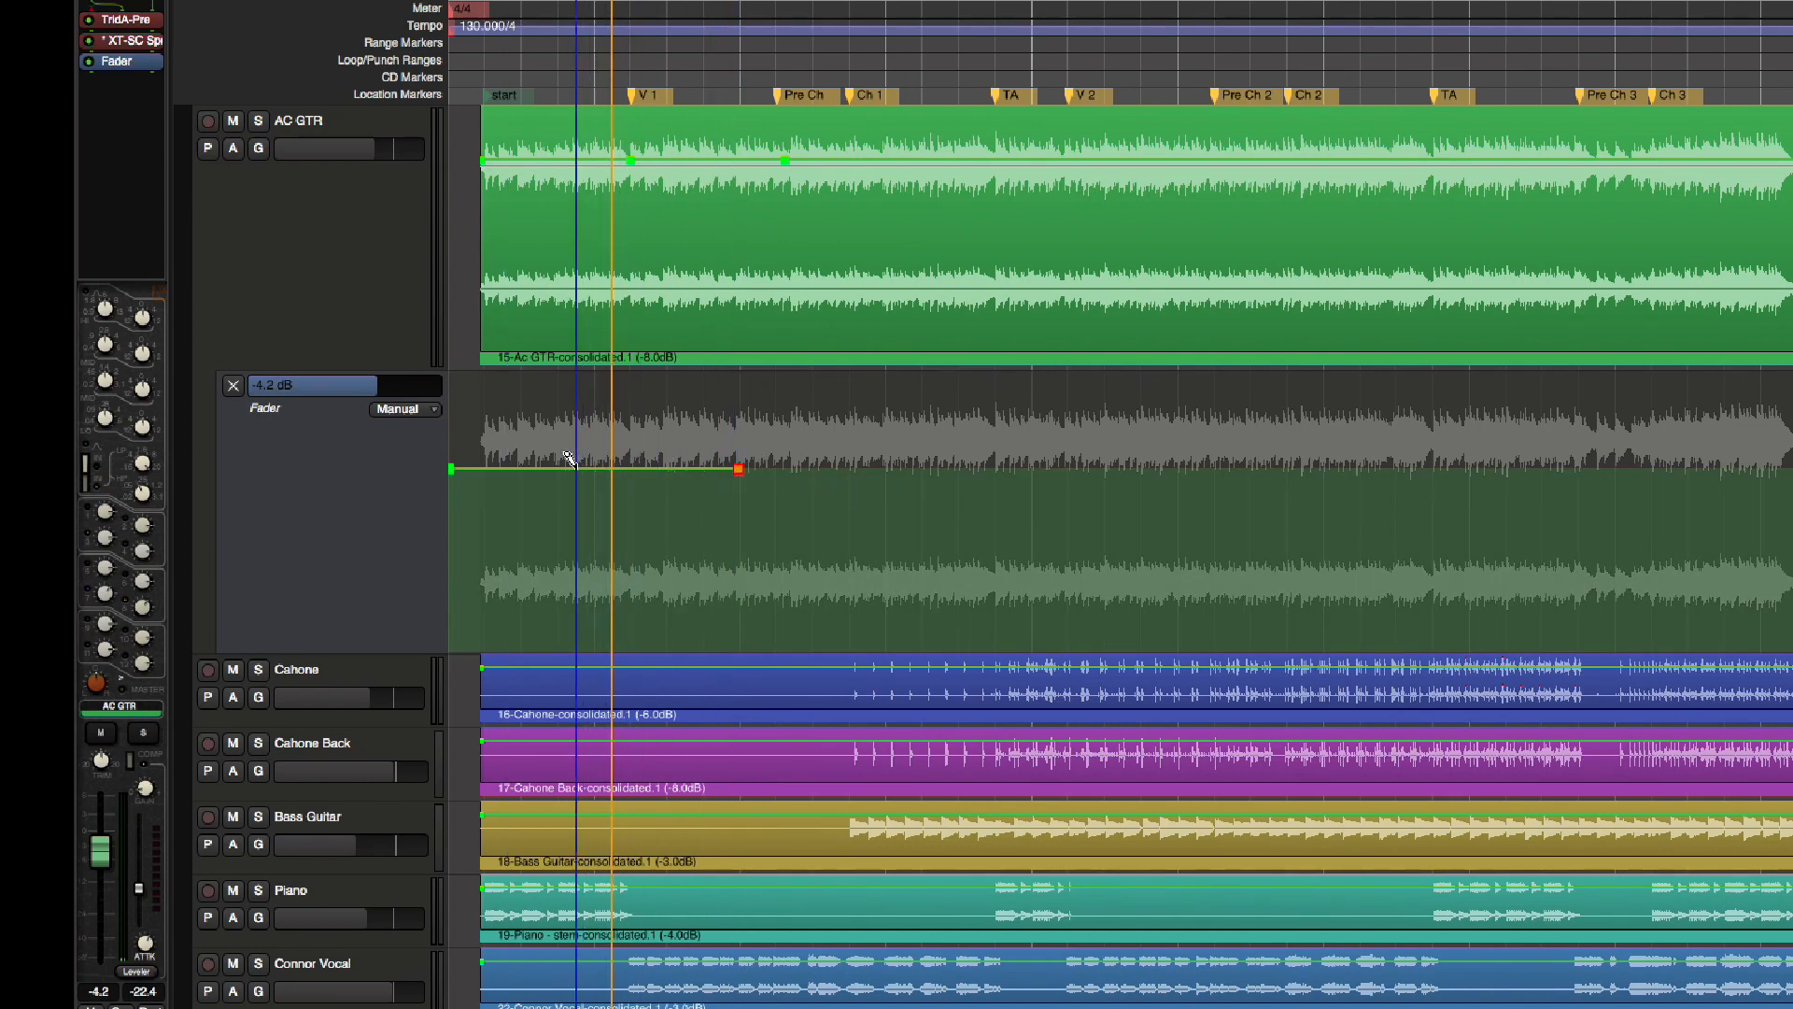
pyautogui.click(880, 467)
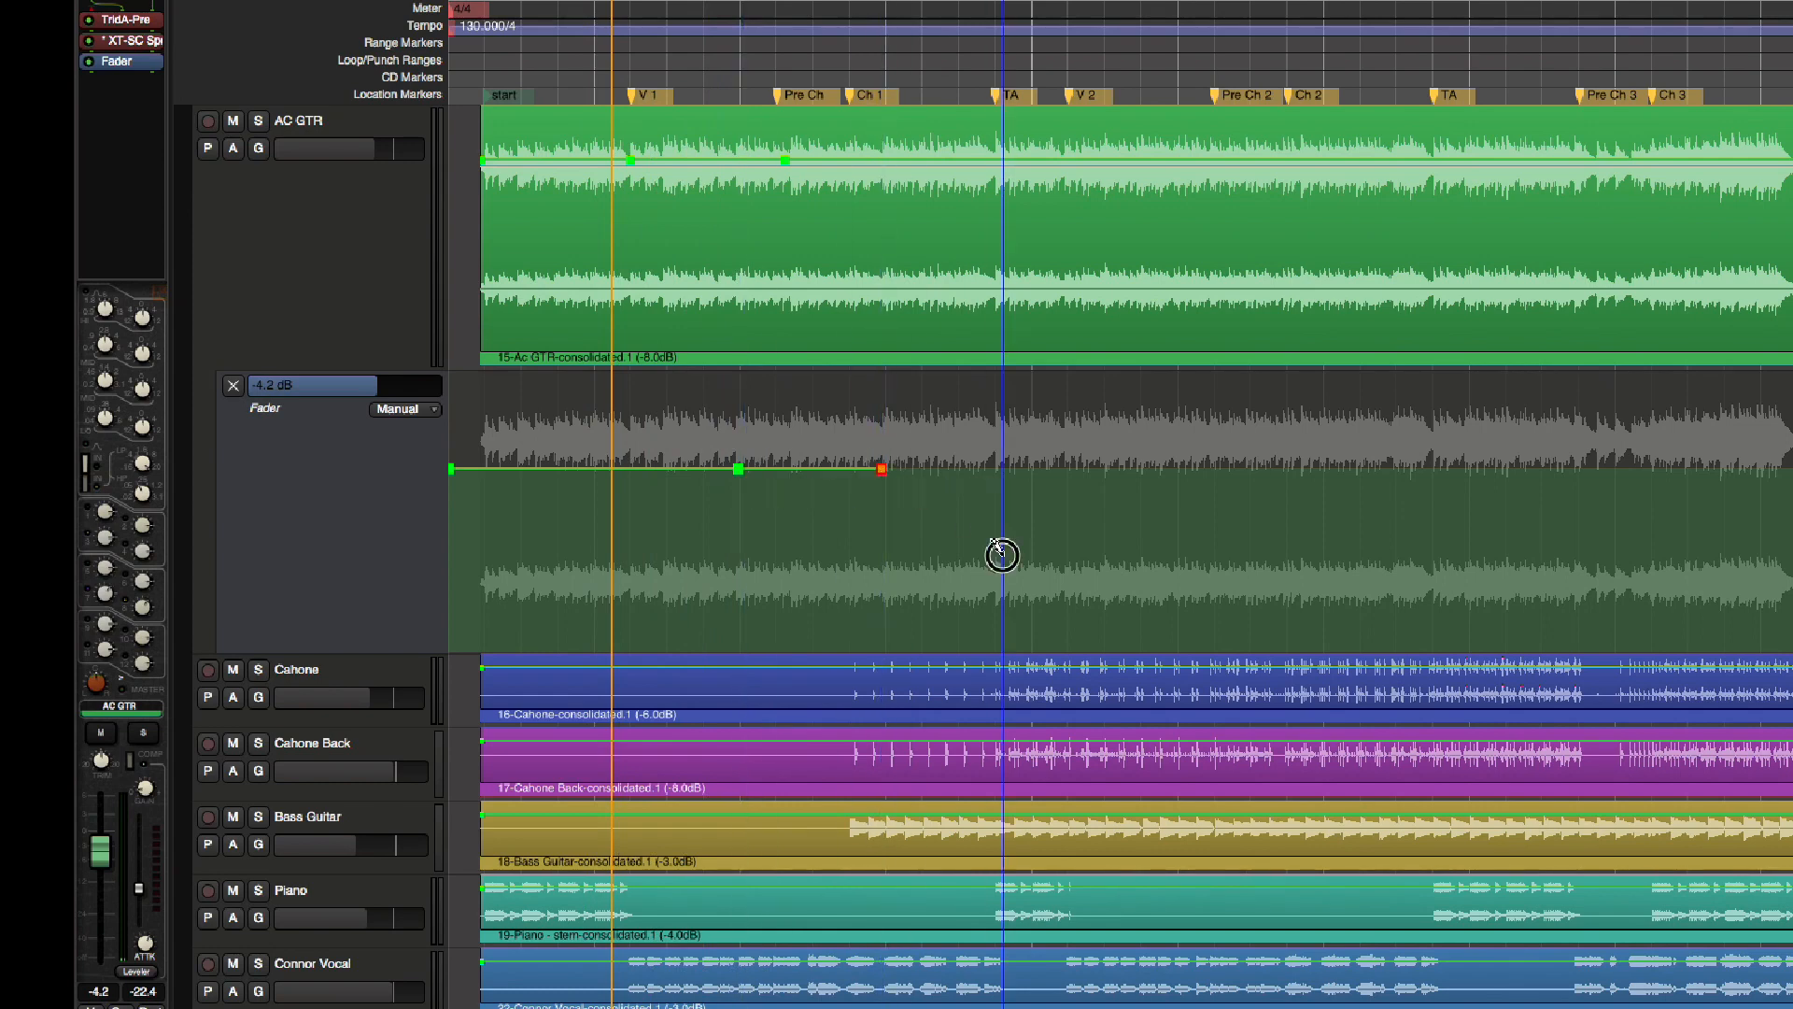
pyautogui.click(1003, 468)
pyautogui.click(1215, 468)
pyautogui.click(1355, 468)
pyautogui.click(1523, 468)
pyautogui.click(1755, 468)
pyautogui.click(1737, 468)
pyautogui.click(1396, 468)
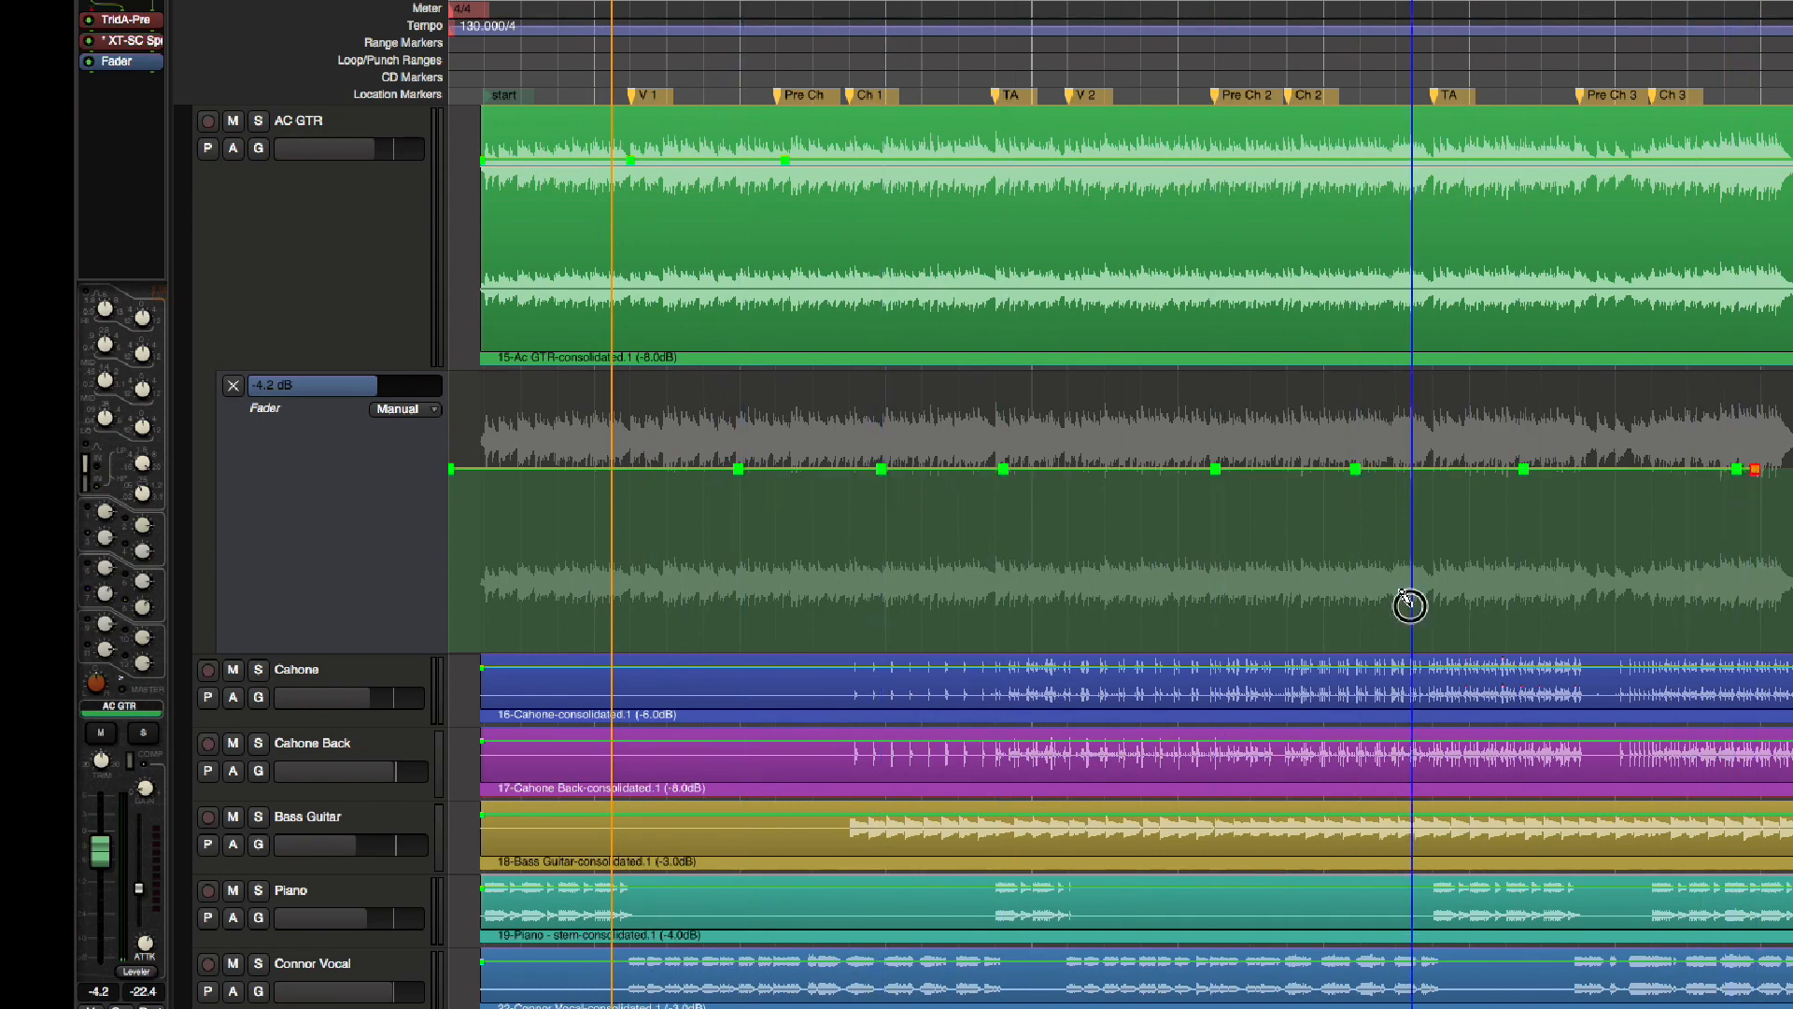
pyautogui.click(1199, 468)
pyautogui.click(1017, 468)
pyautogui.click(924, 467)
pyautogui.click(819, 468)
pyautogui.click(691, 468)
pyautogui.click(562, 467)
pyautogui.click(537, 468)
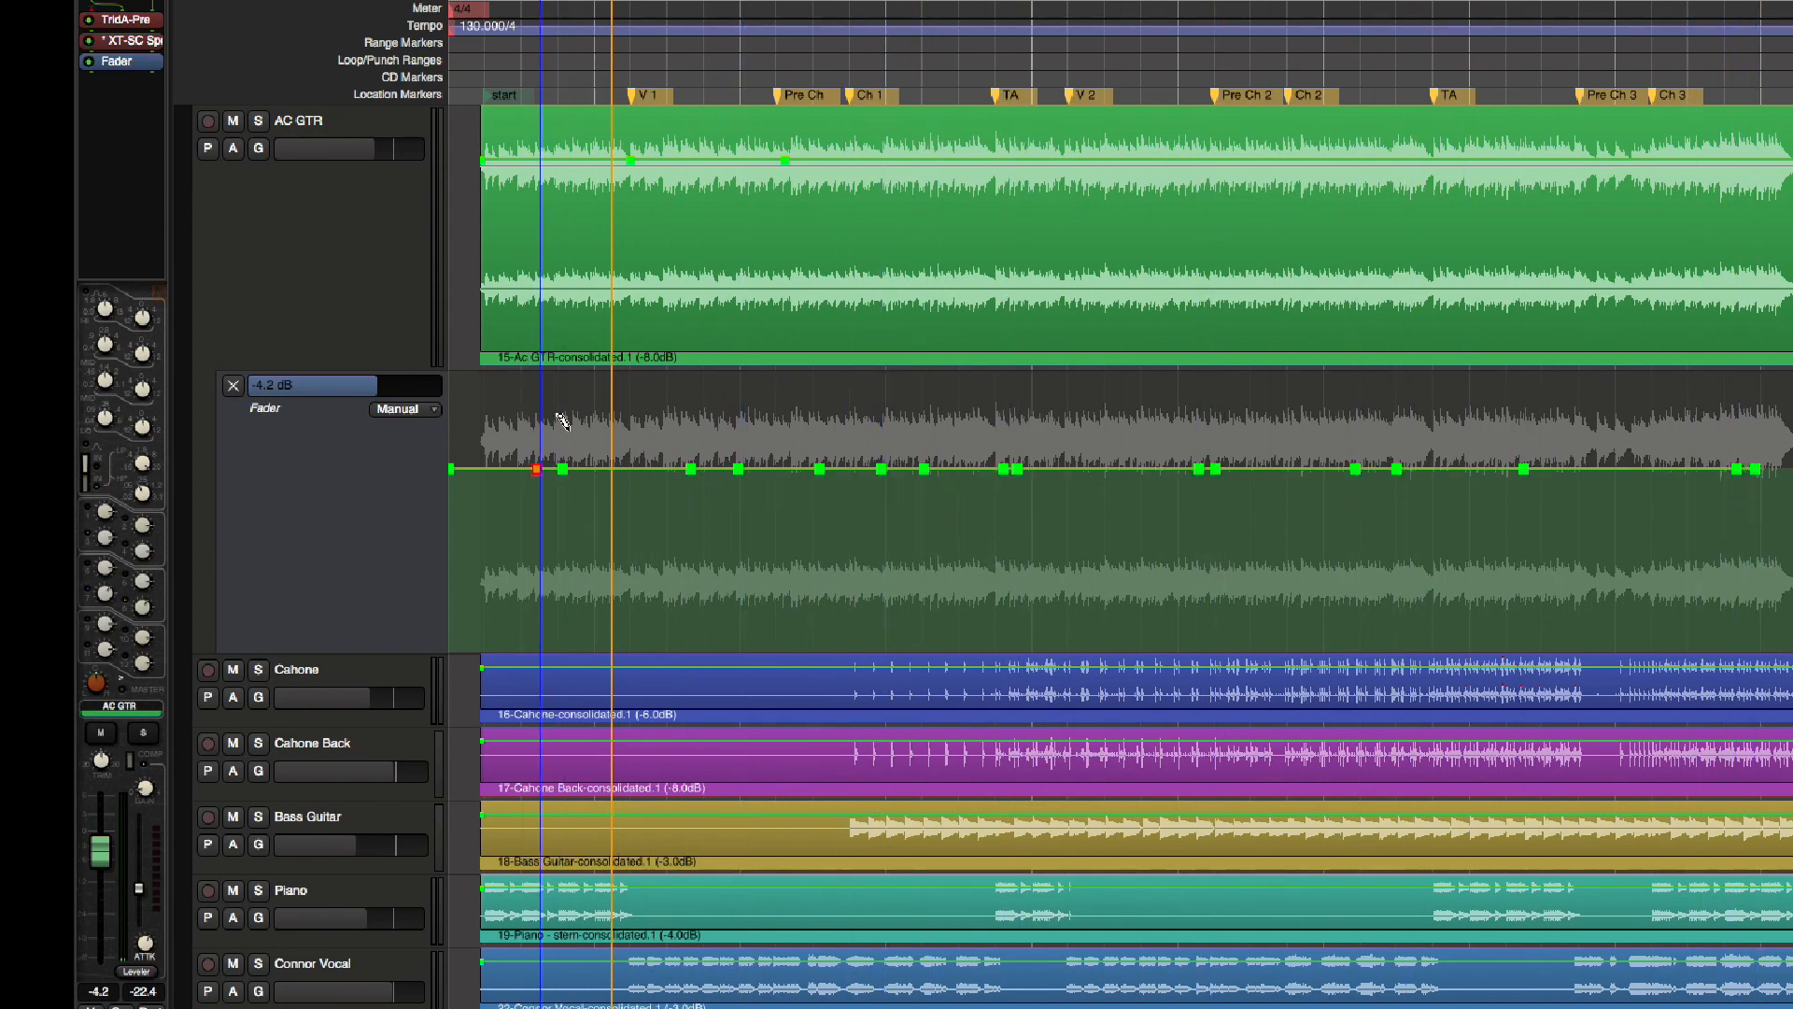
pyautogui.click(661, 468)
pyautogui.click(1157, 468)
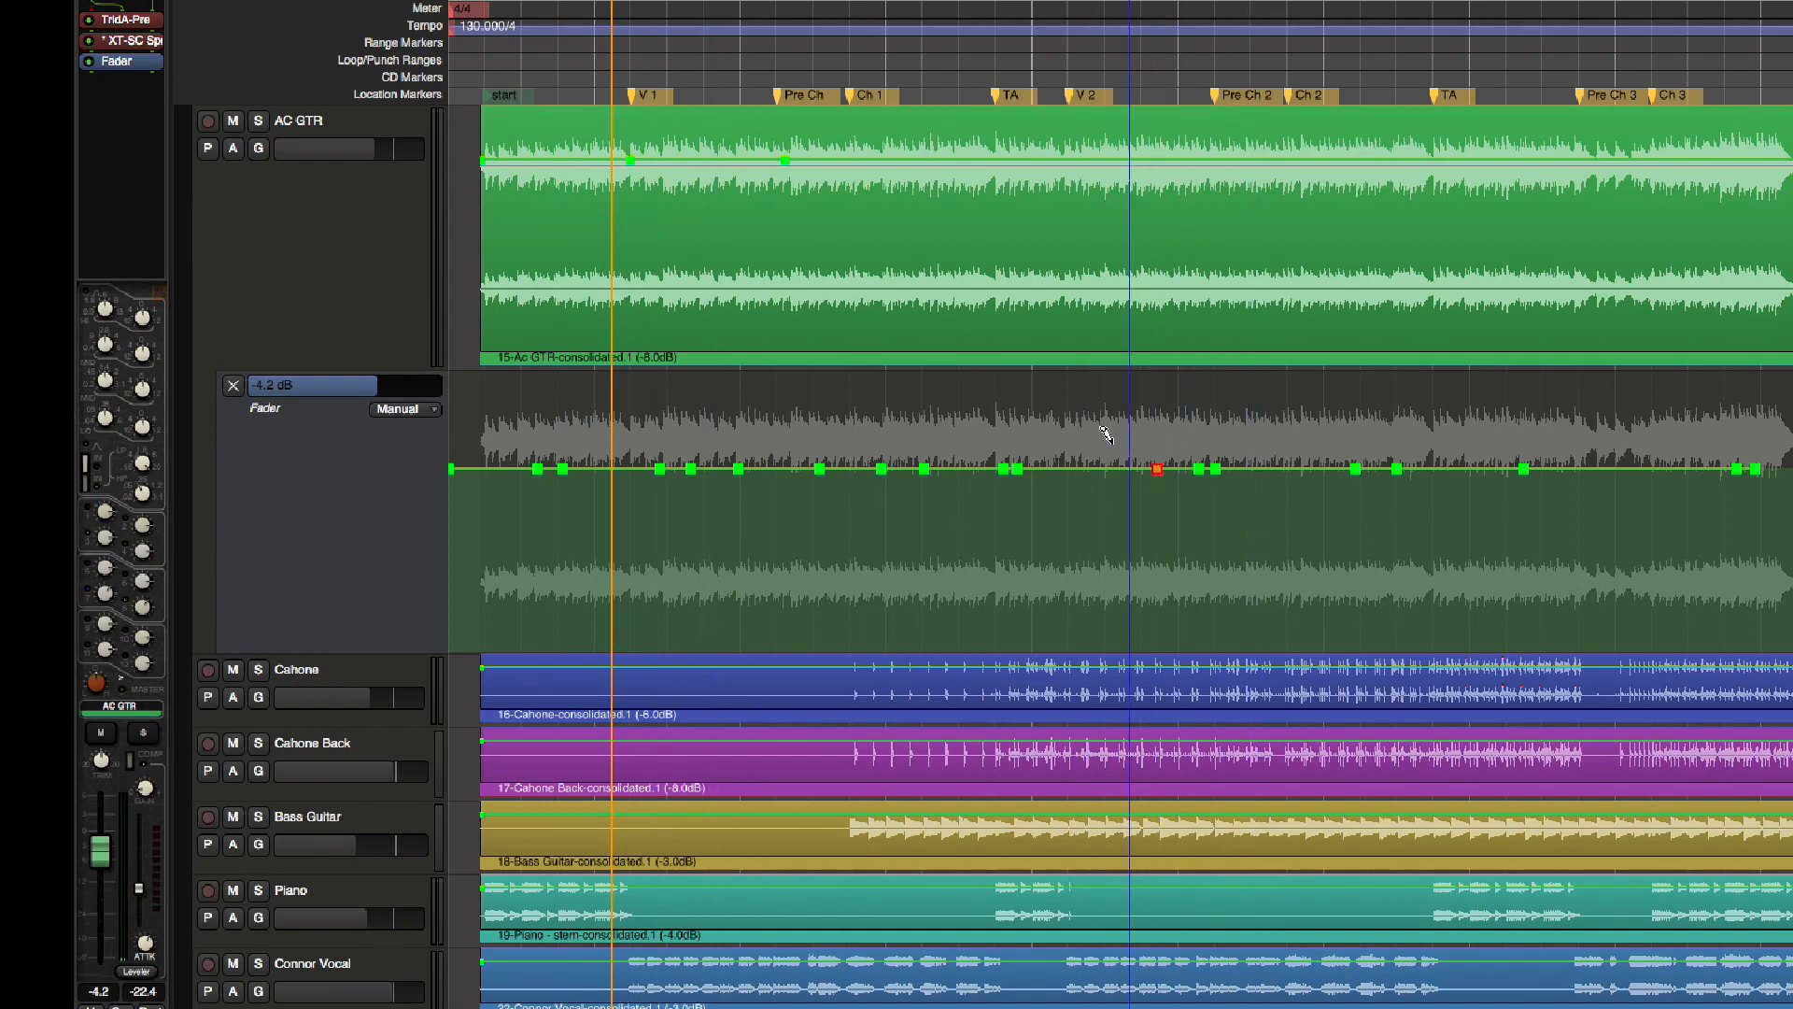
pyautogui.click(1100, 467)
# Lower AC GTR's fader line between V 1 and Pre Ch and around V 2, and raise it just after Ch 1
pyautogui.moveTo(1046, 468); pyautogui.dragTo(1051, 520)
pyautogui.moveTo(902, 468); pyautogui.dragTo(902, 415)
pyautogui.click(766, 468)
pyautogui.moveTo(696, 468); pyautogui.dragTo(710, 529)
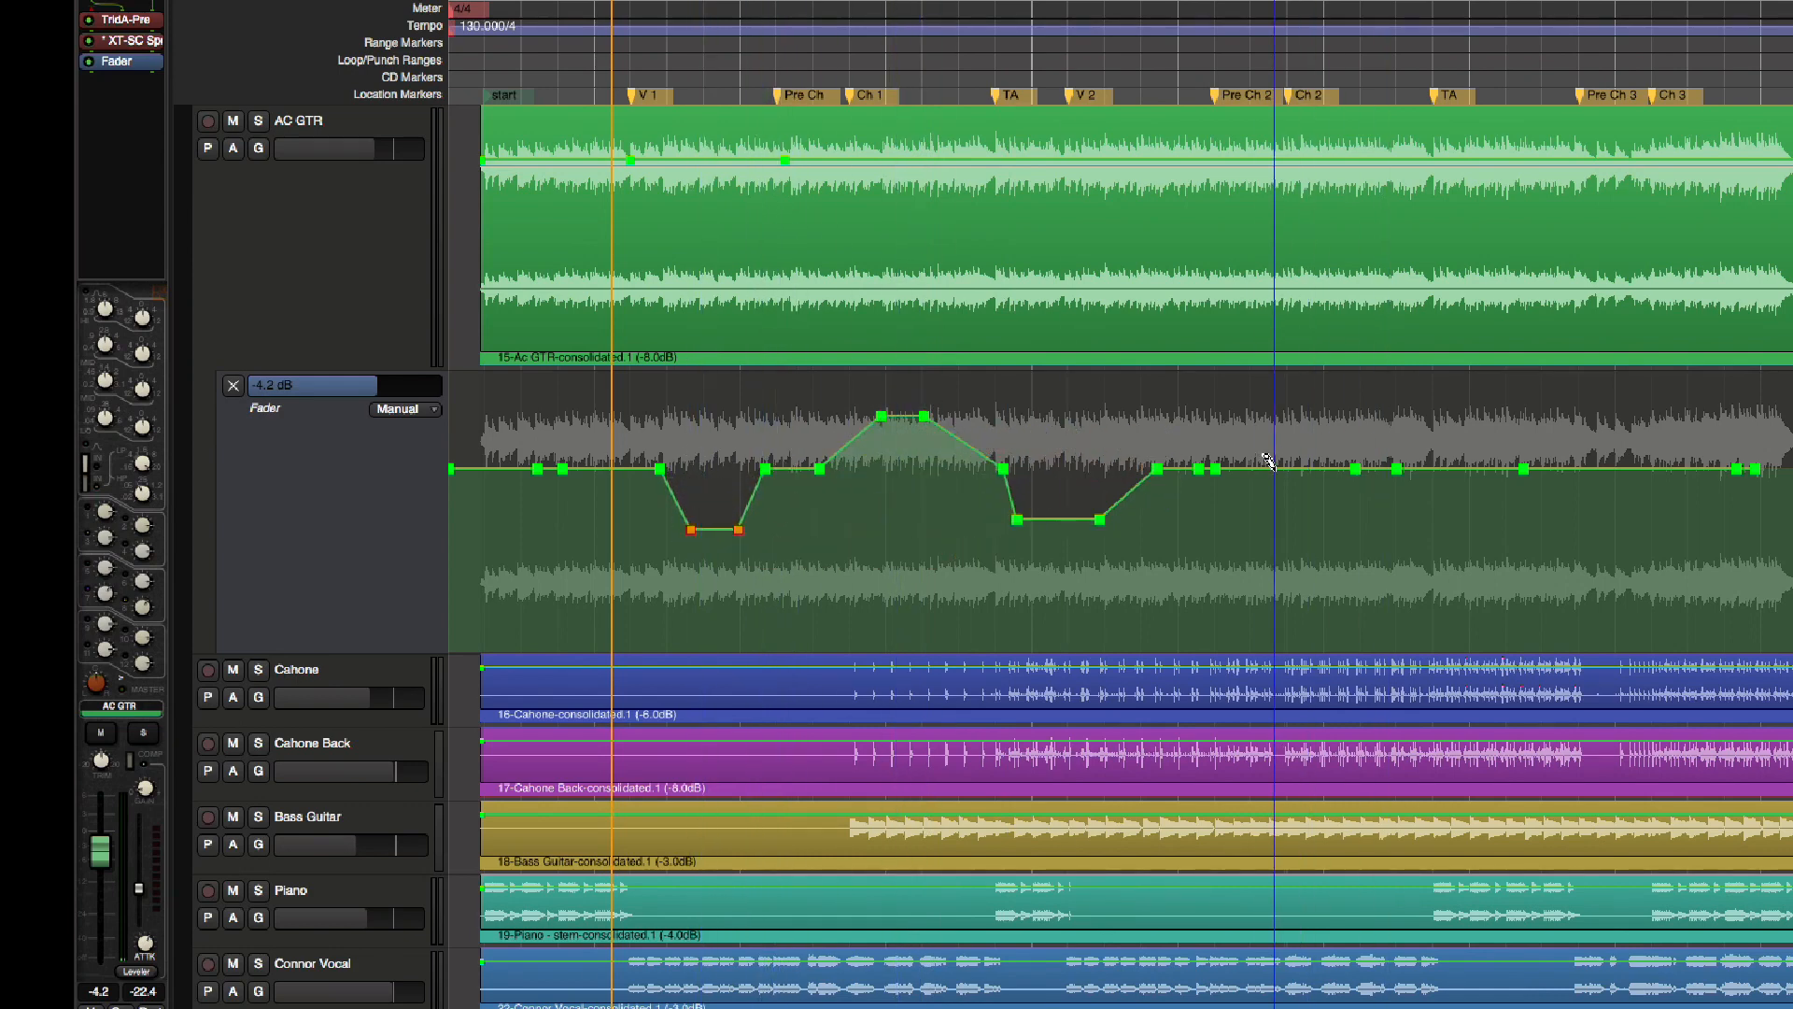
# Raise the fader line from Pre Ch 2 past Ch 2, and lower it past Ch 3 with a base-level point before that dip
pyautogui.moveTo(1272, 468); pyautogui.dragTo(1276, 412)
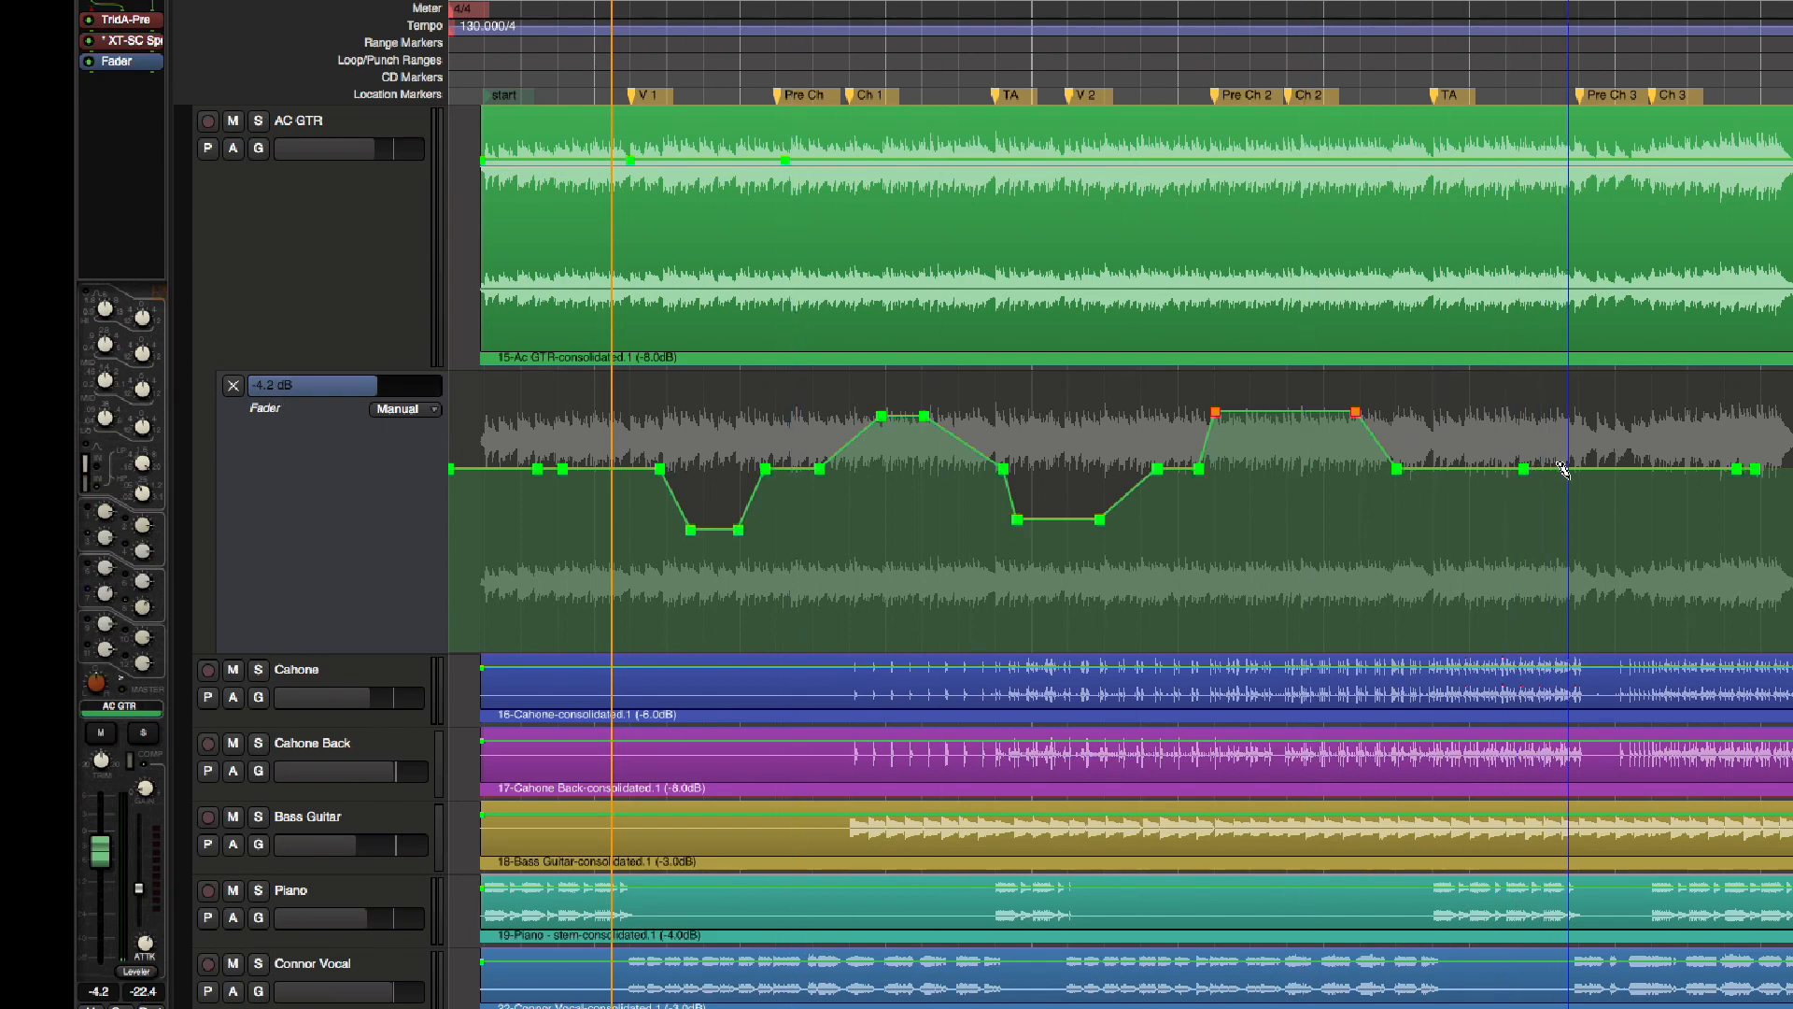
pyautogui.moveTo(1570, 469); pyautogui.dragTo(1572, 537)
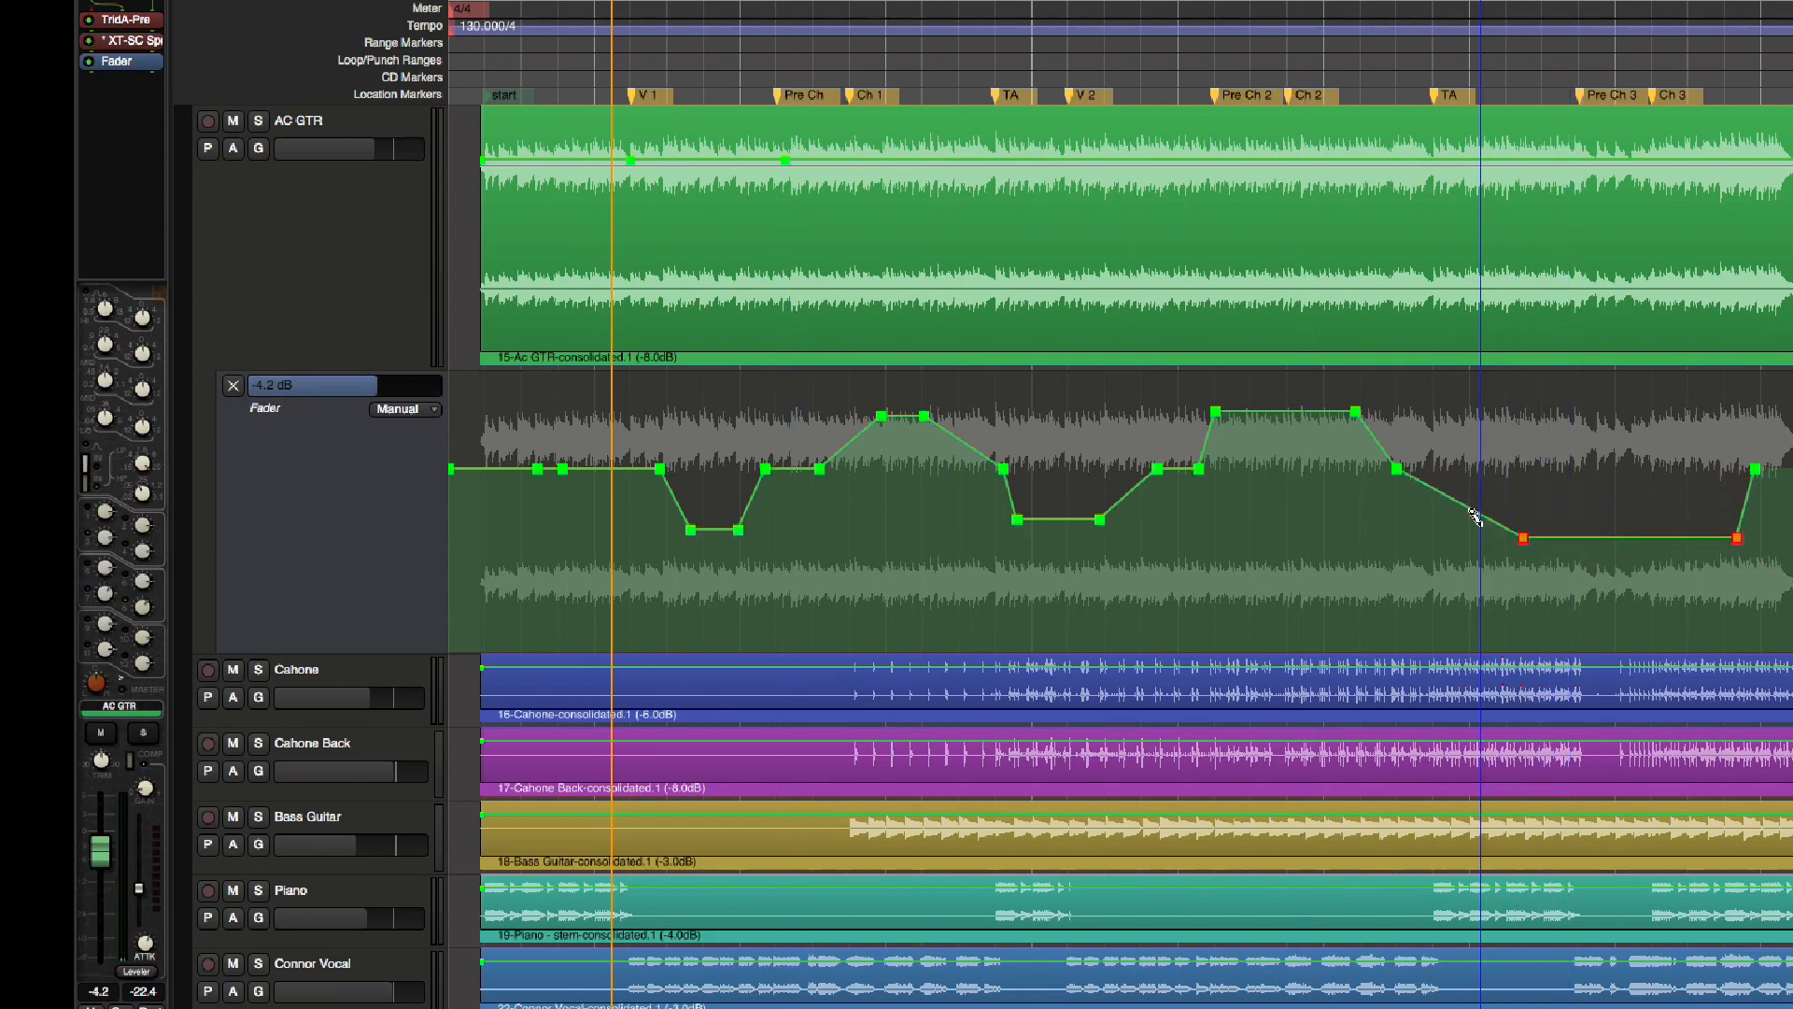
pyautogui.moveTo(1475, 507); pyautogui.dragTo(1492, 470)
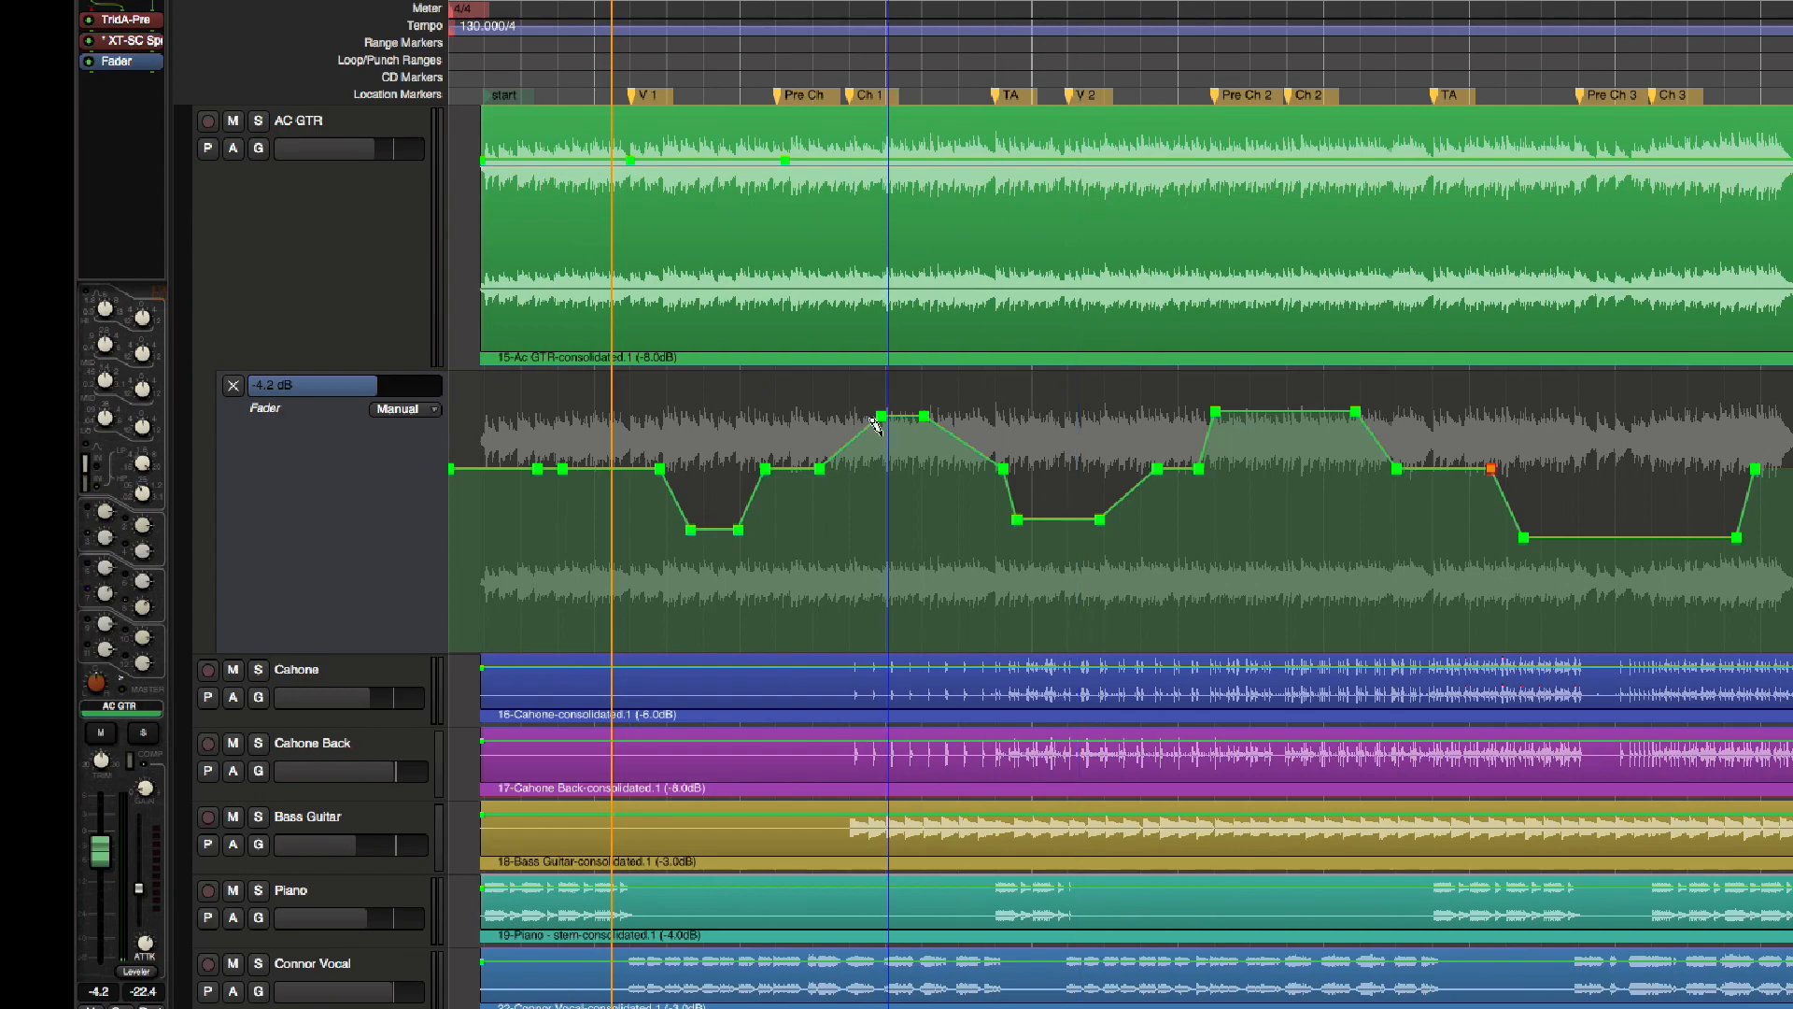
# Shrink the Fader lane and show an enlarged automation lane for the POST Pan parameter on AC GTR
pyautogui.click(326, 501)
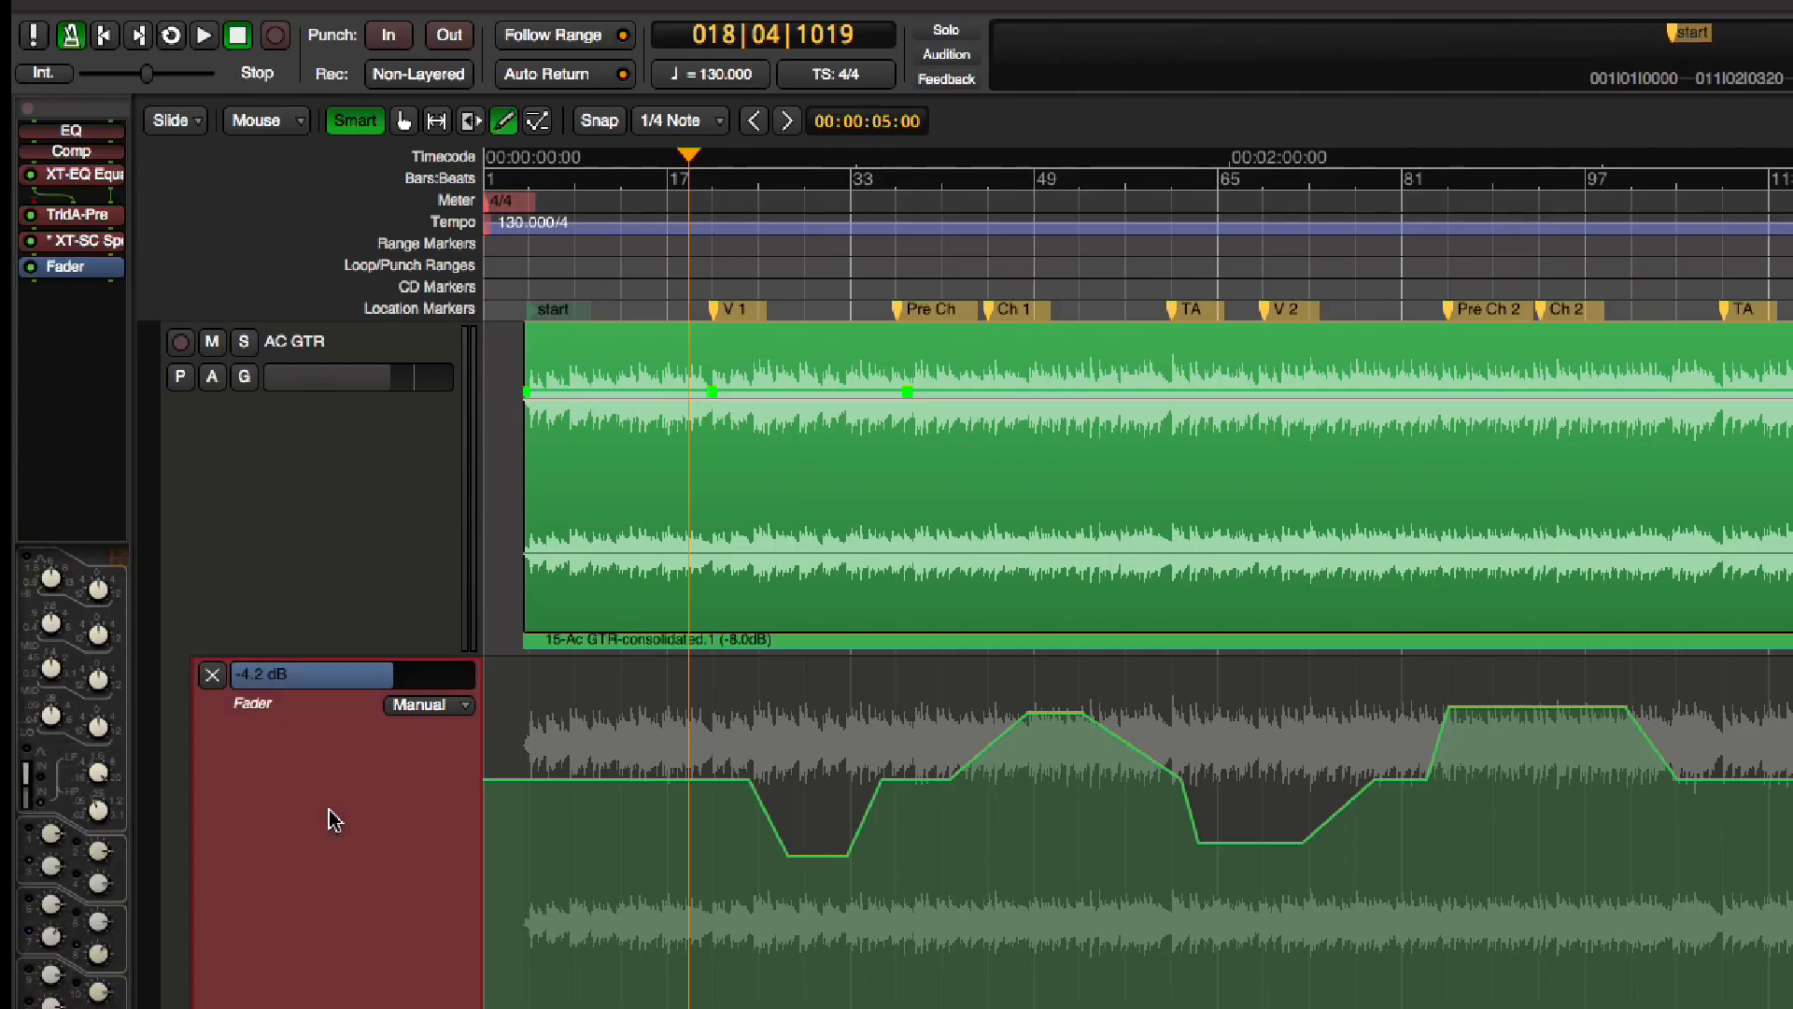
pyautogui.moveTo(389, 1002); pyautogui.dragTo(417, 758)
pyautogui.click(213, 378)
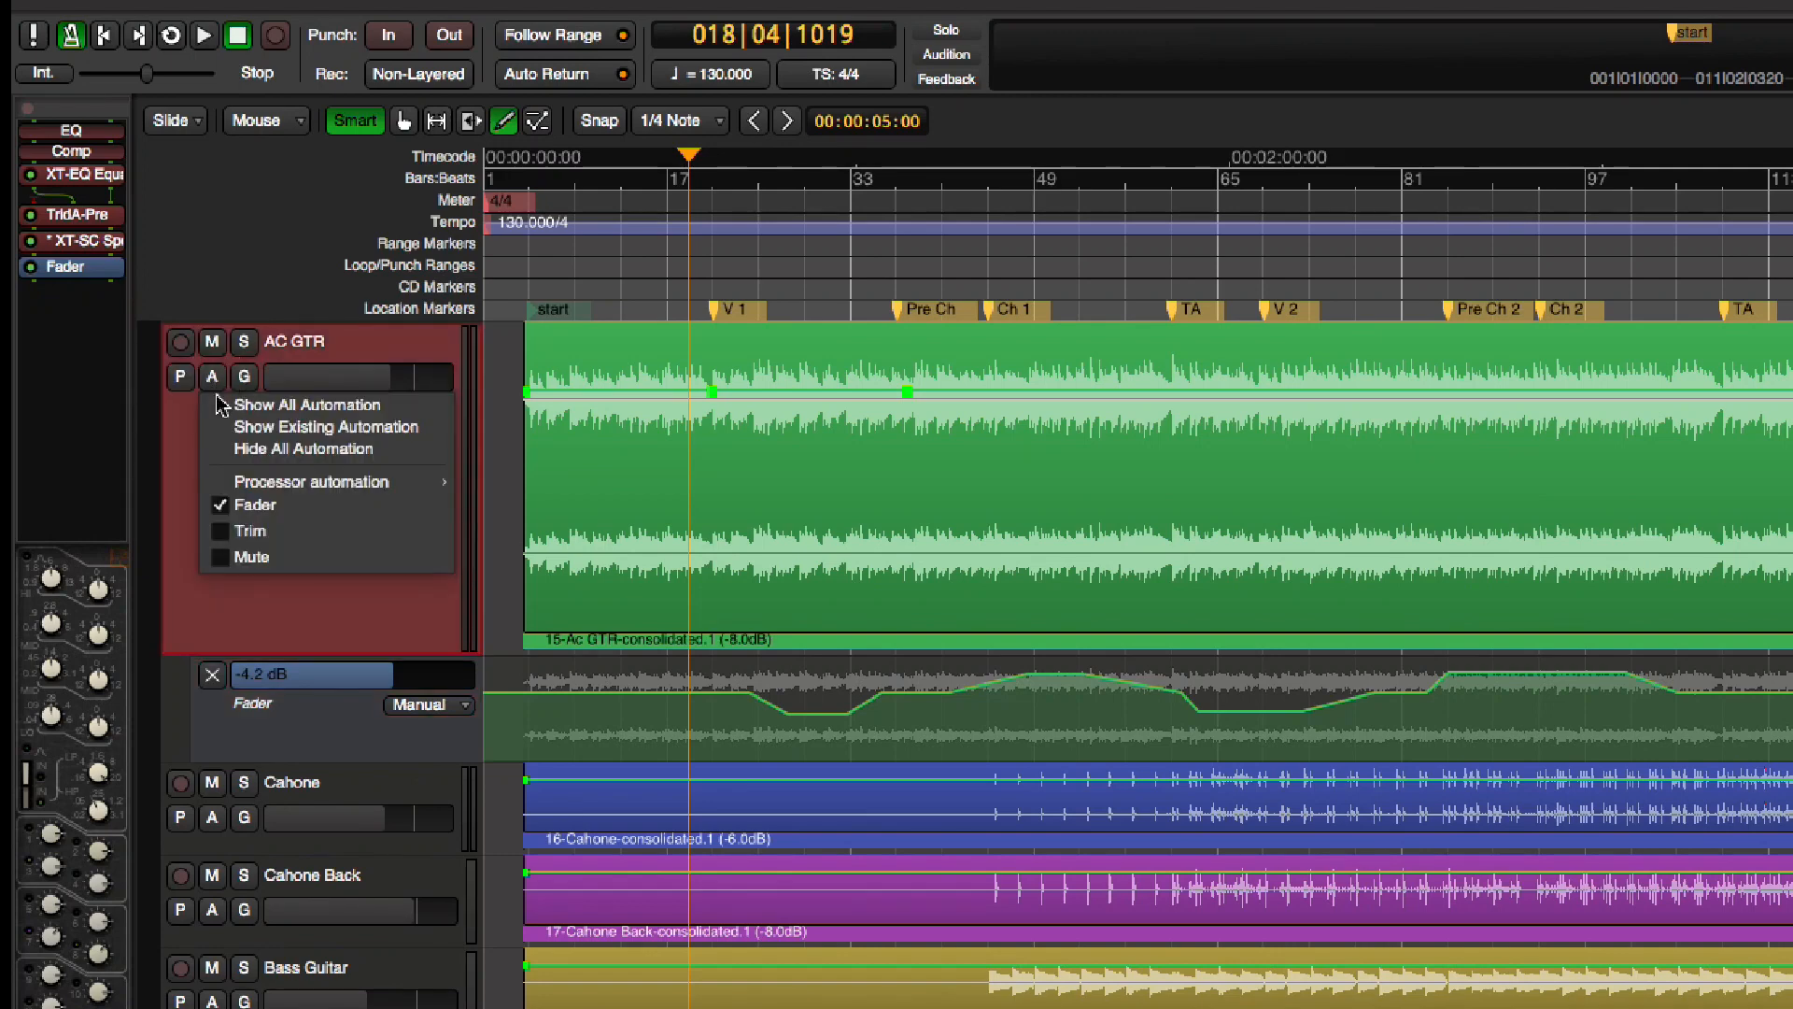
pyautogui.moveTo(299, 493)
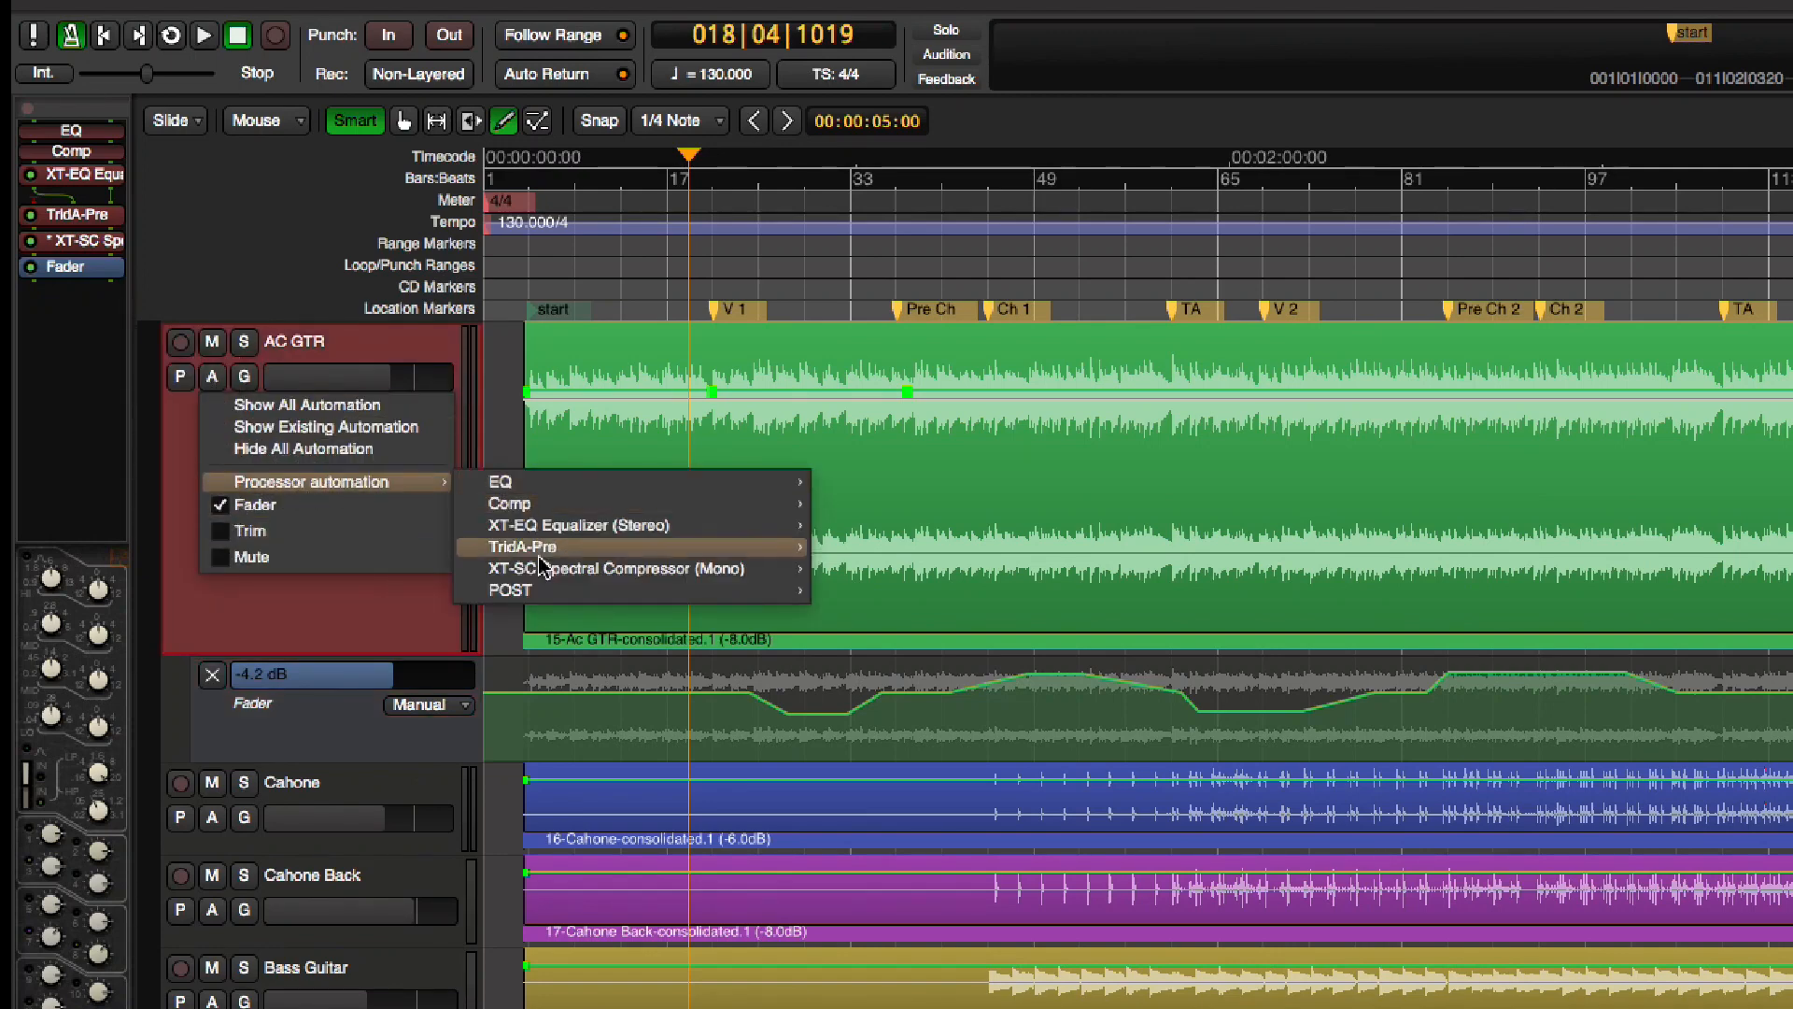
pyautogui.moveTo(542, 598)
pyautogui.click(841, 161)
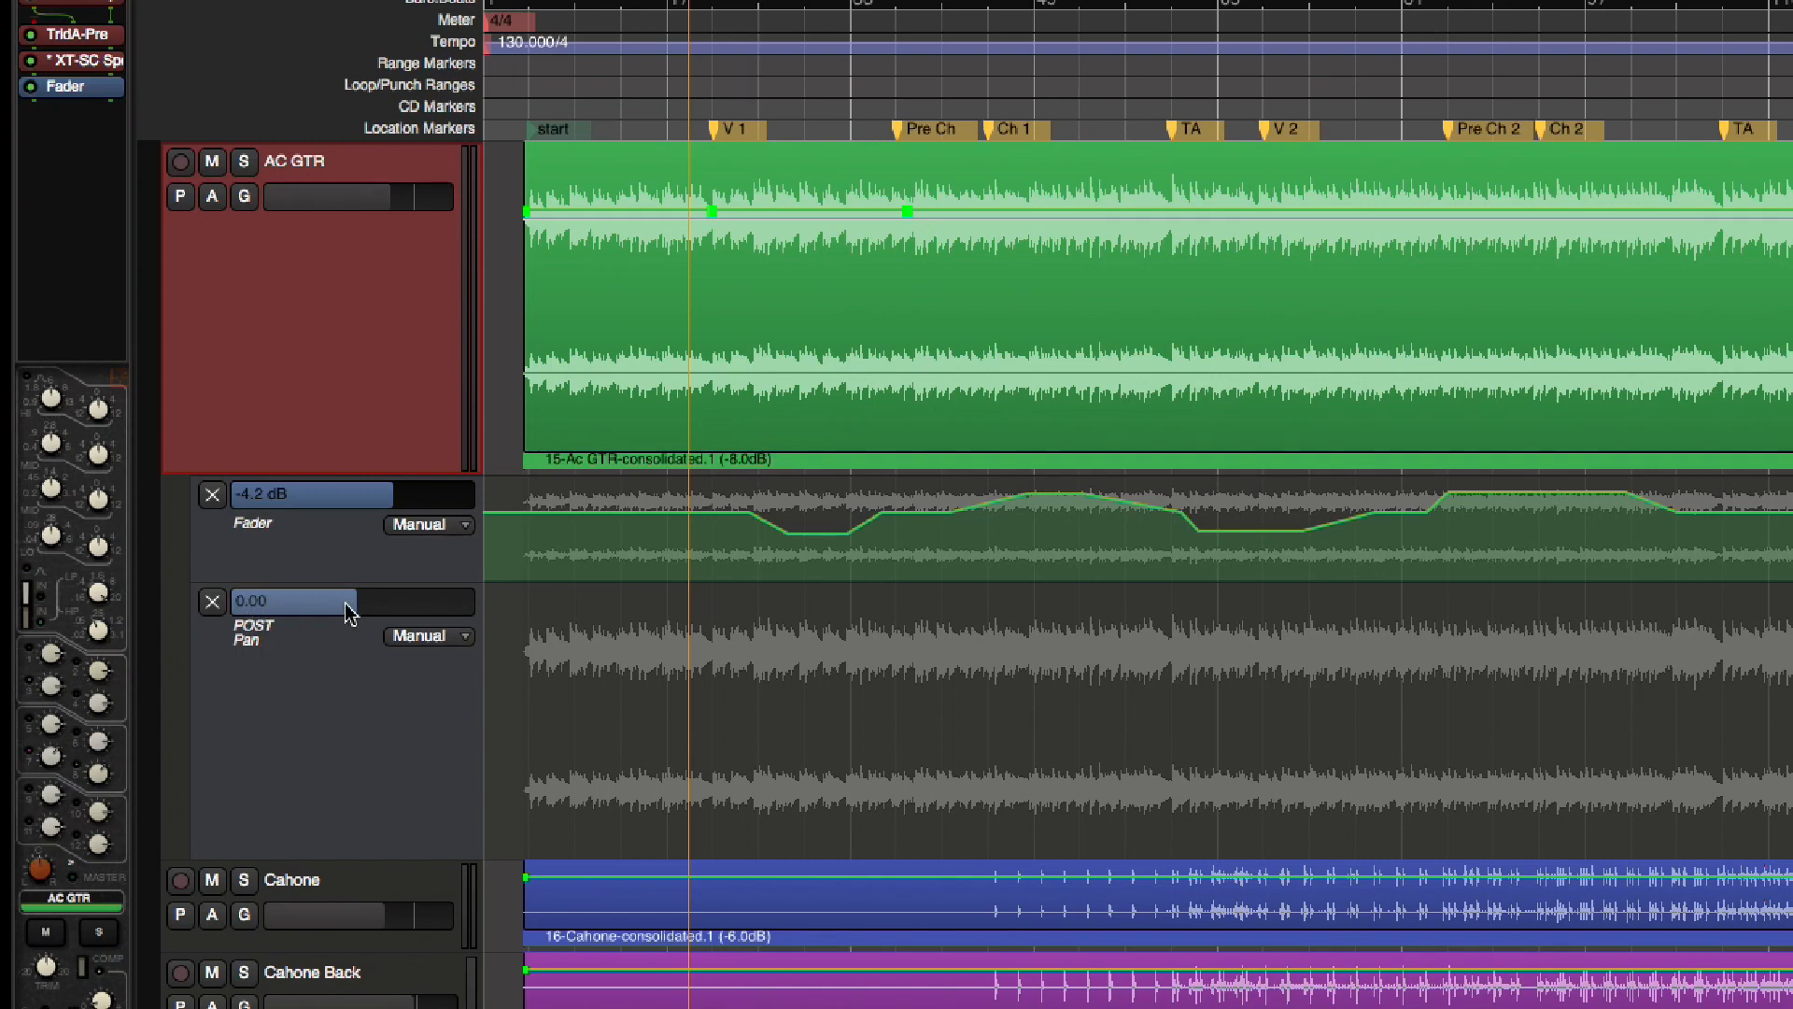
# Add a series of automation points at 0.00 along AC GTR's POST Pan lane from about Pre Ch onward
pyautogui.click(874, 782)
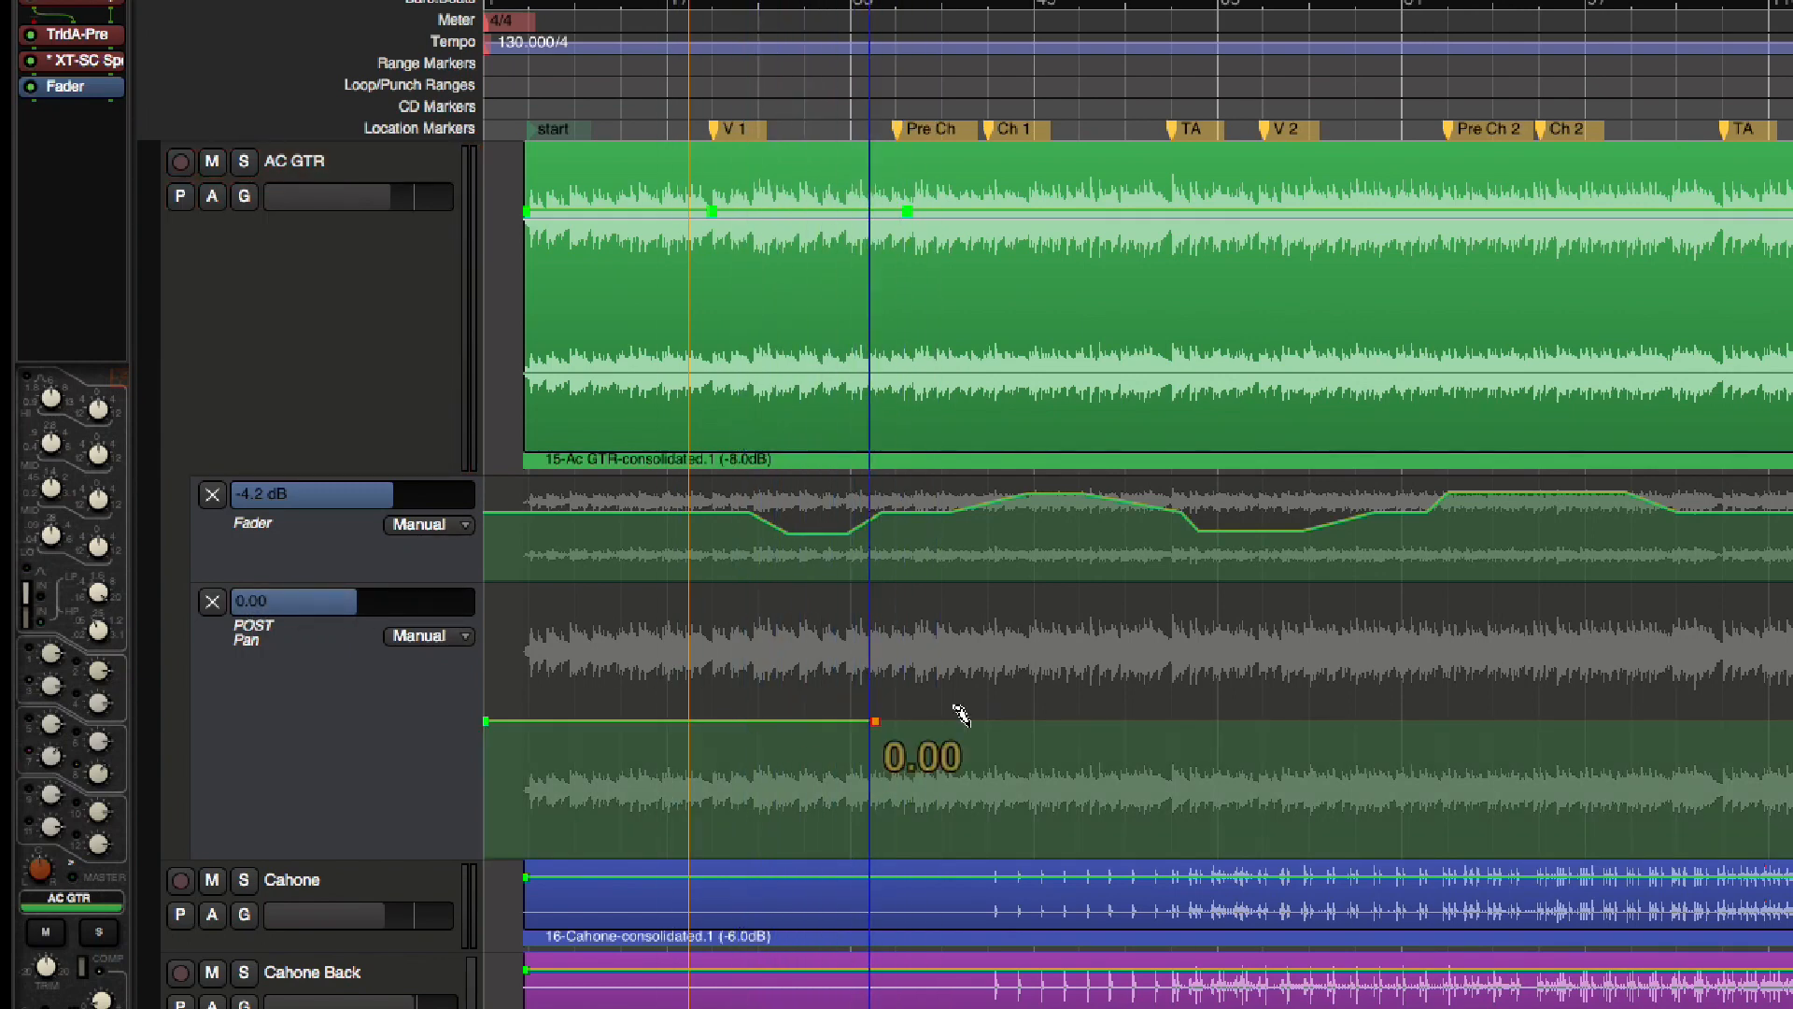
pyautogui.click(1060, 721)
pyautogui.click(1315, 721)
pyautogui.click(1771, 721)
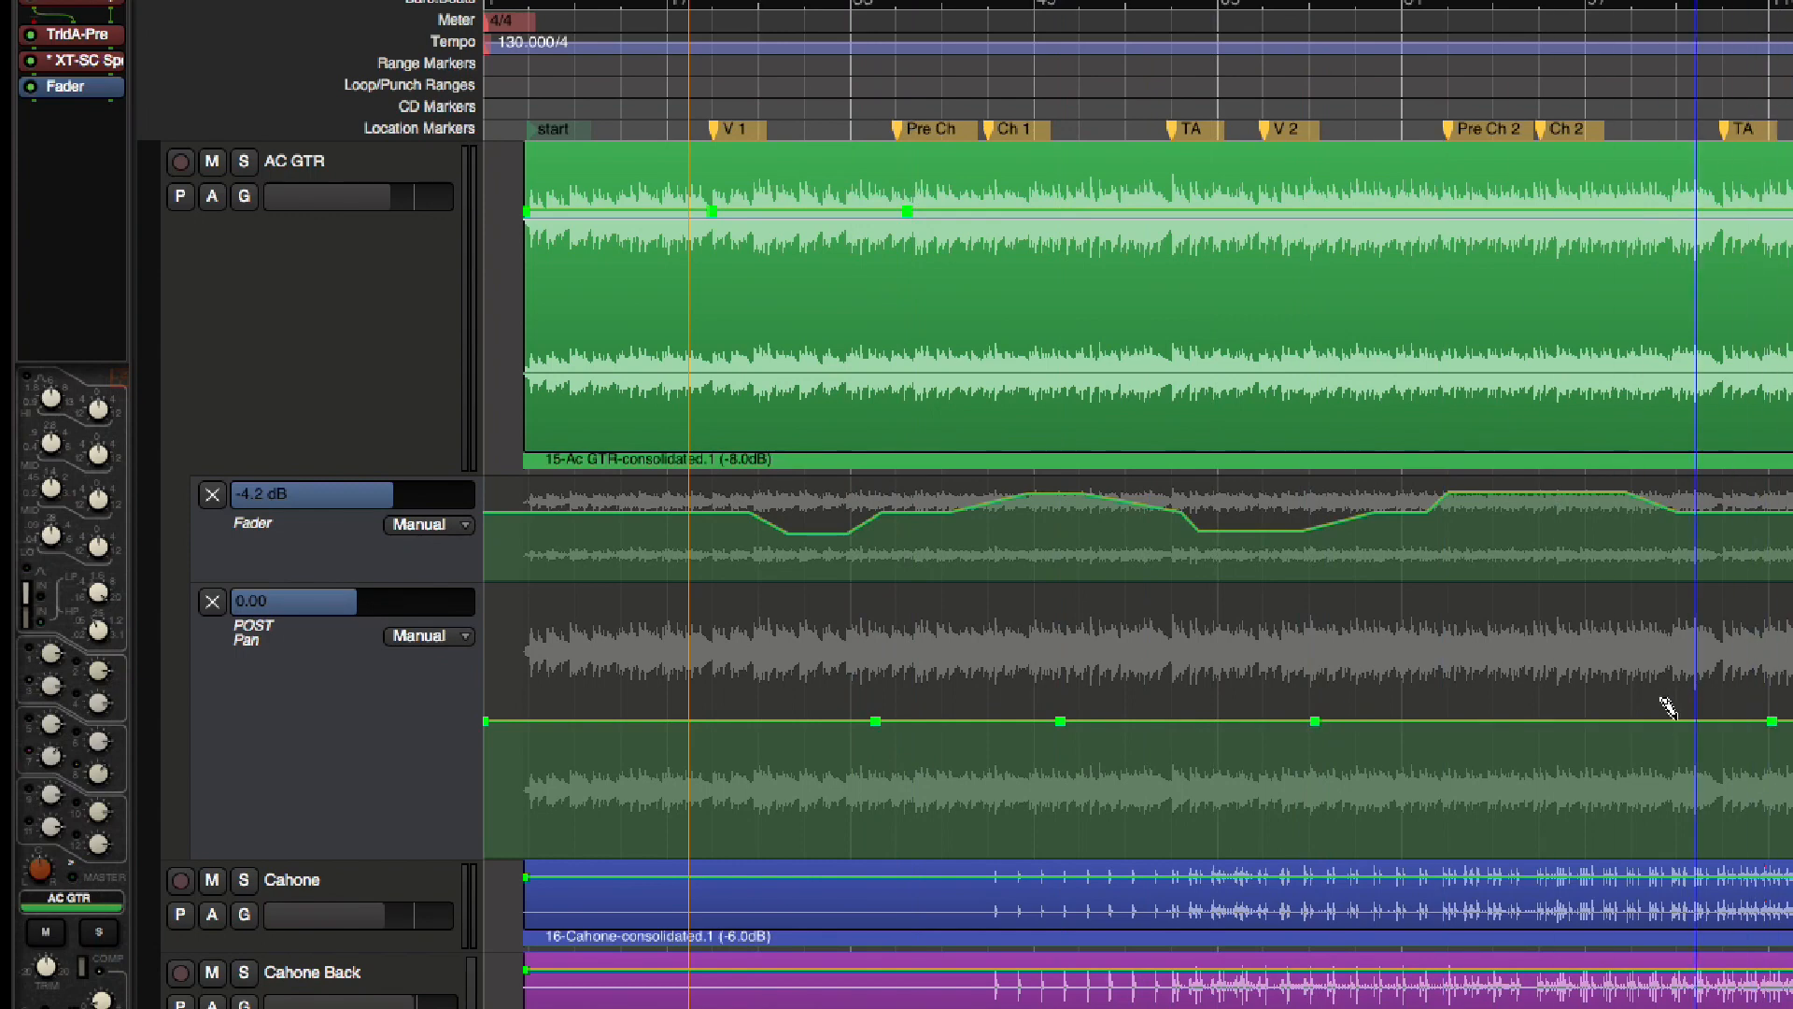
pyautogui.click(1622, 721)
pyautogui.click(1501, 721)
pyautogui.click(1160, 721)
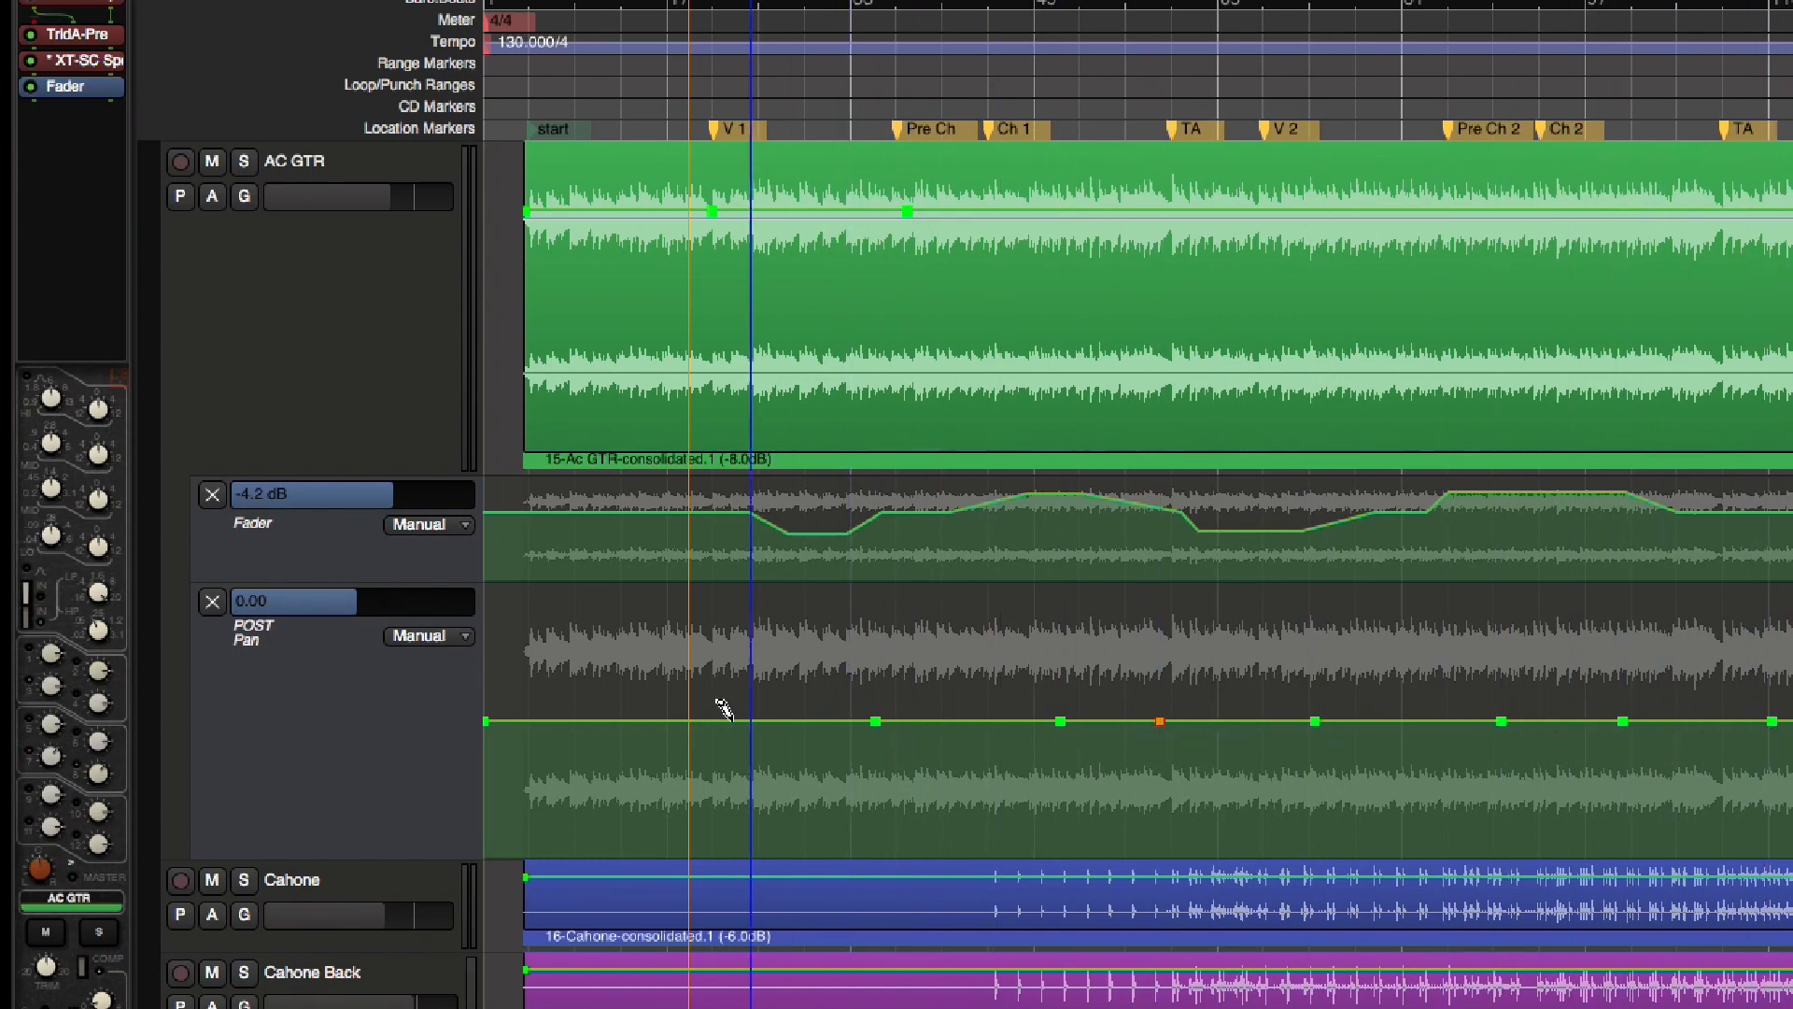
# Add Pan points just before V 1 and at Pre Ch, and raise the V 1 segment close to the lane's upper limit
pyautogui.click(721, 720)
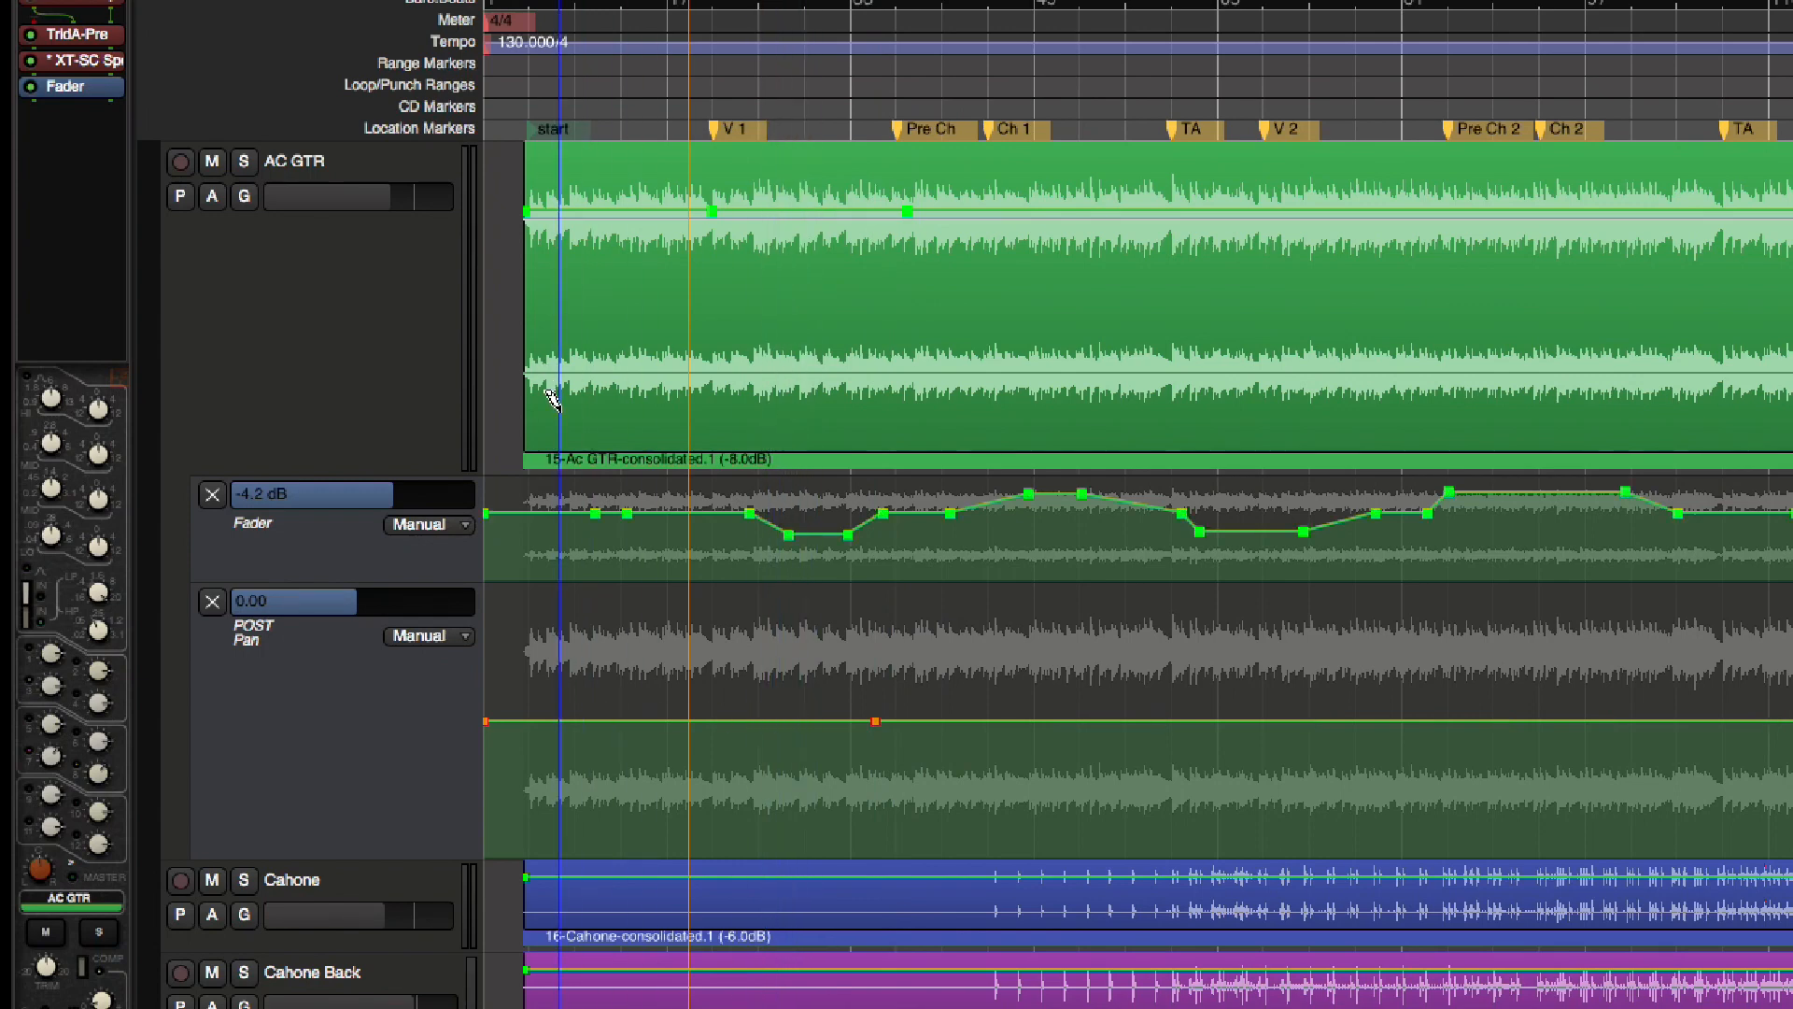
pyautogui.click(696, 720)
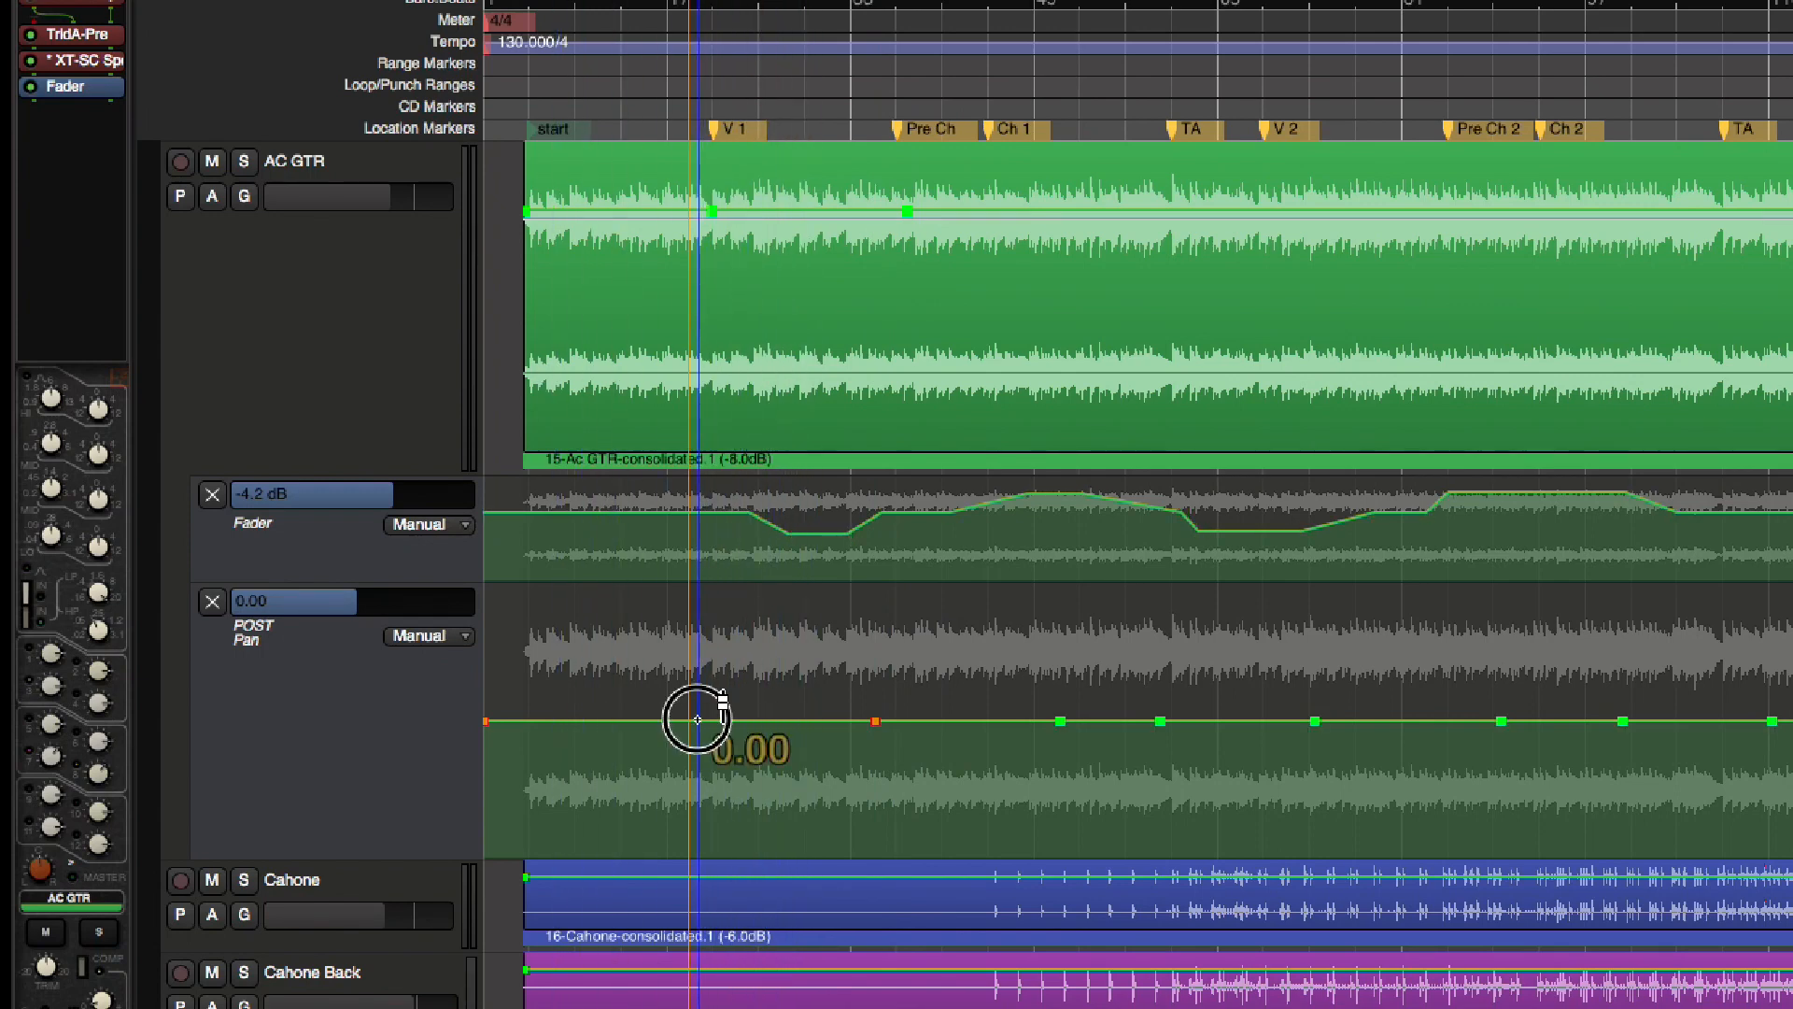
pyautogui.click(902, 720)
pyautogui.moveTo(800, 720); pyautogui.dragTo(812, 521)
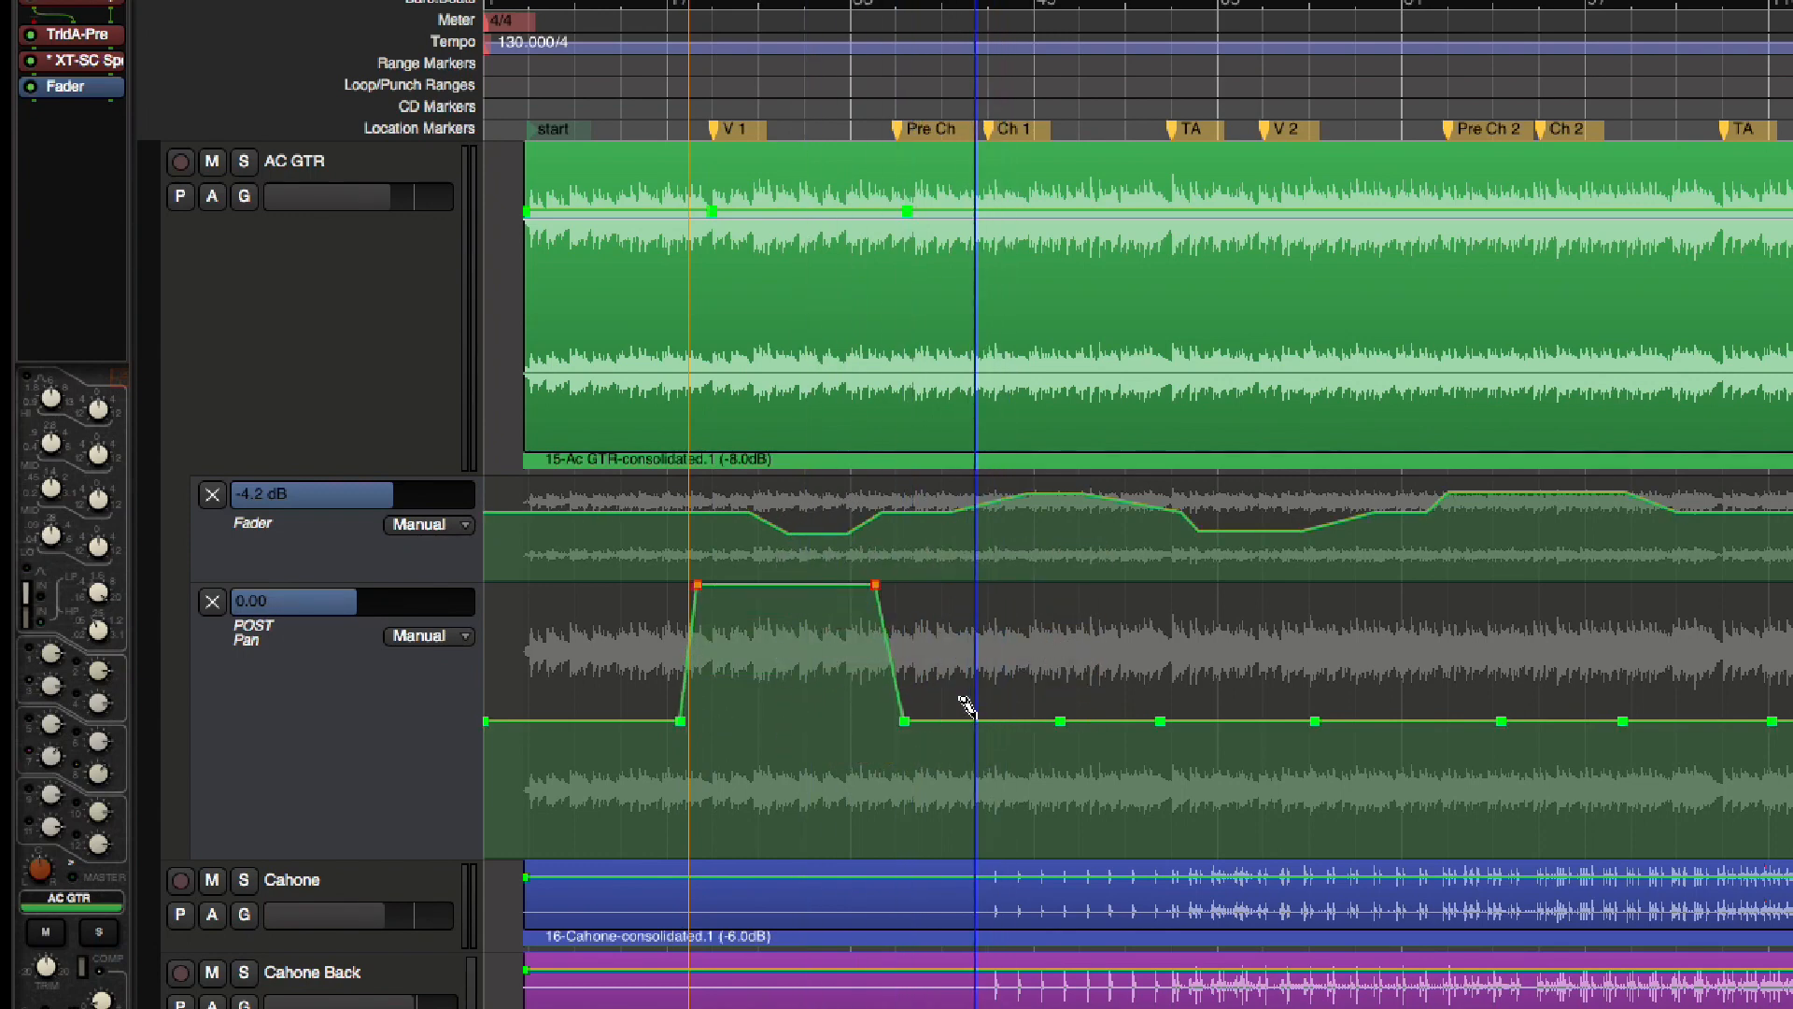
# Add POST Pan points around Ch 1 and at TA, lowering the Pre Ch segment to the bottom limit and raising the Ch 1 segment to the top
pyautogui.click(985, 720)
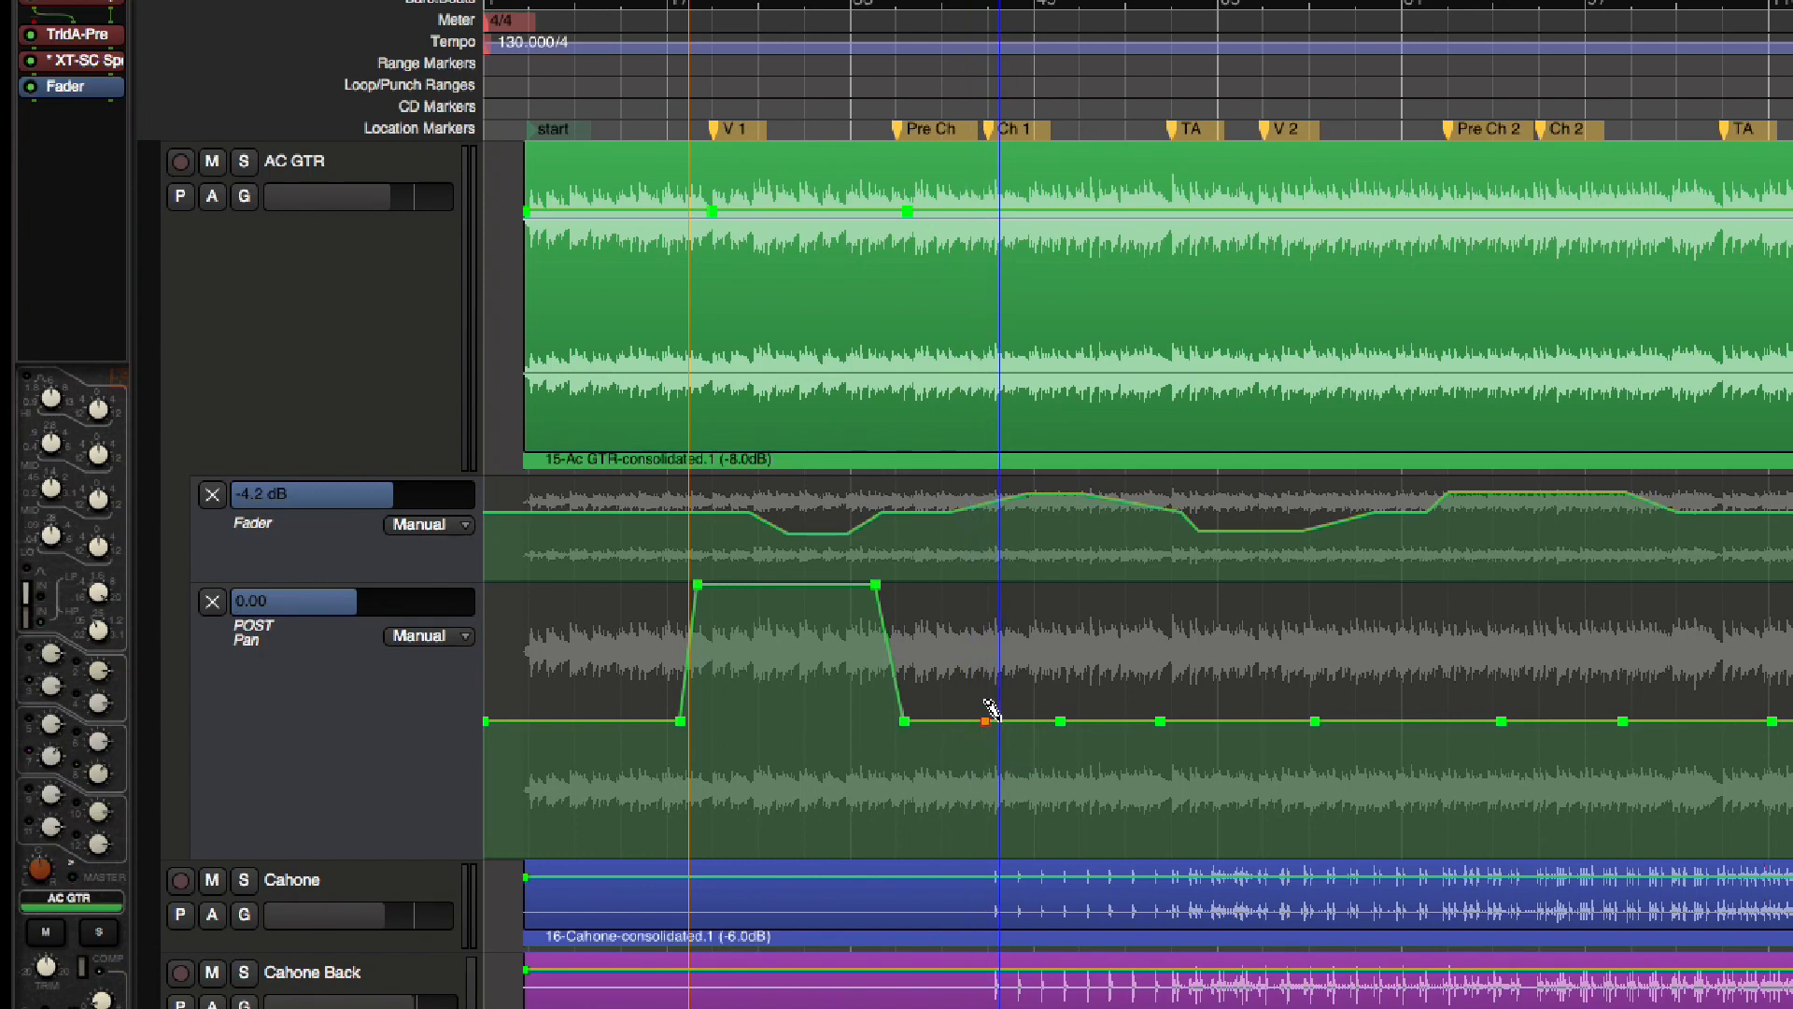
pyautogui.click(998, 720)
pyautogui.moveTo(945, 720); pyautogui.dragTo(996, 828)
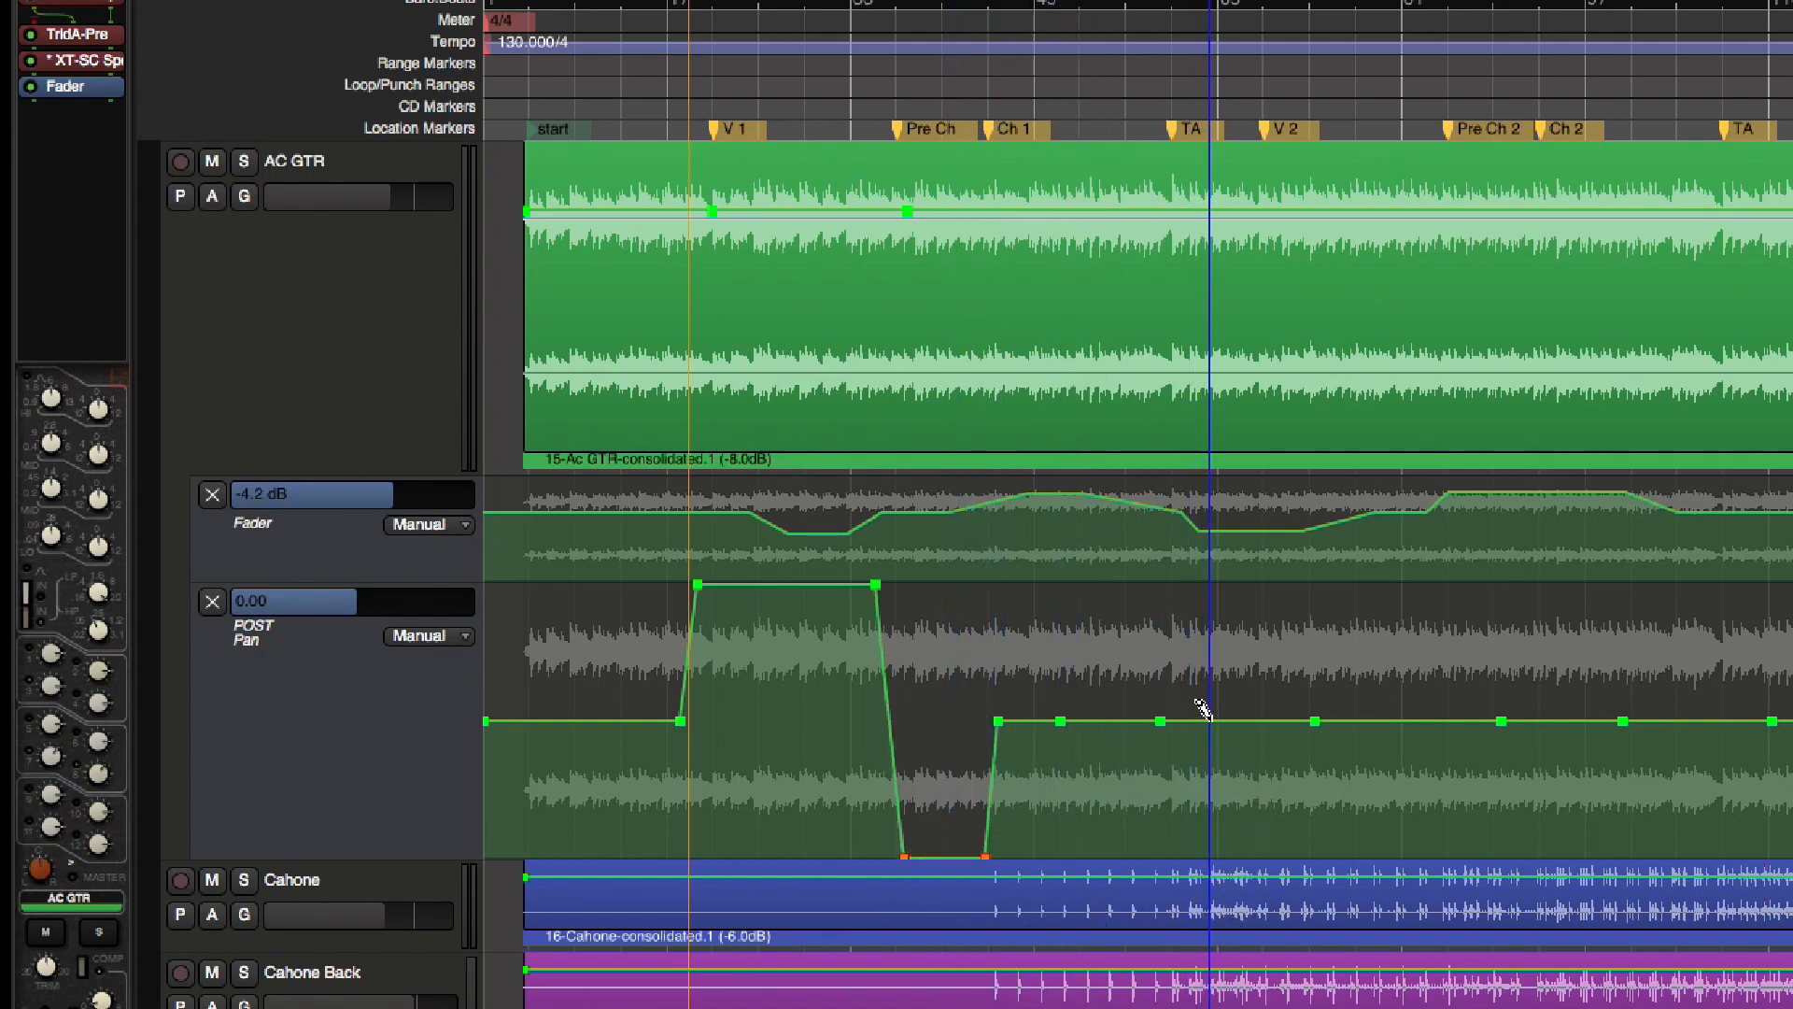
pyautogui.click(1162, 719)
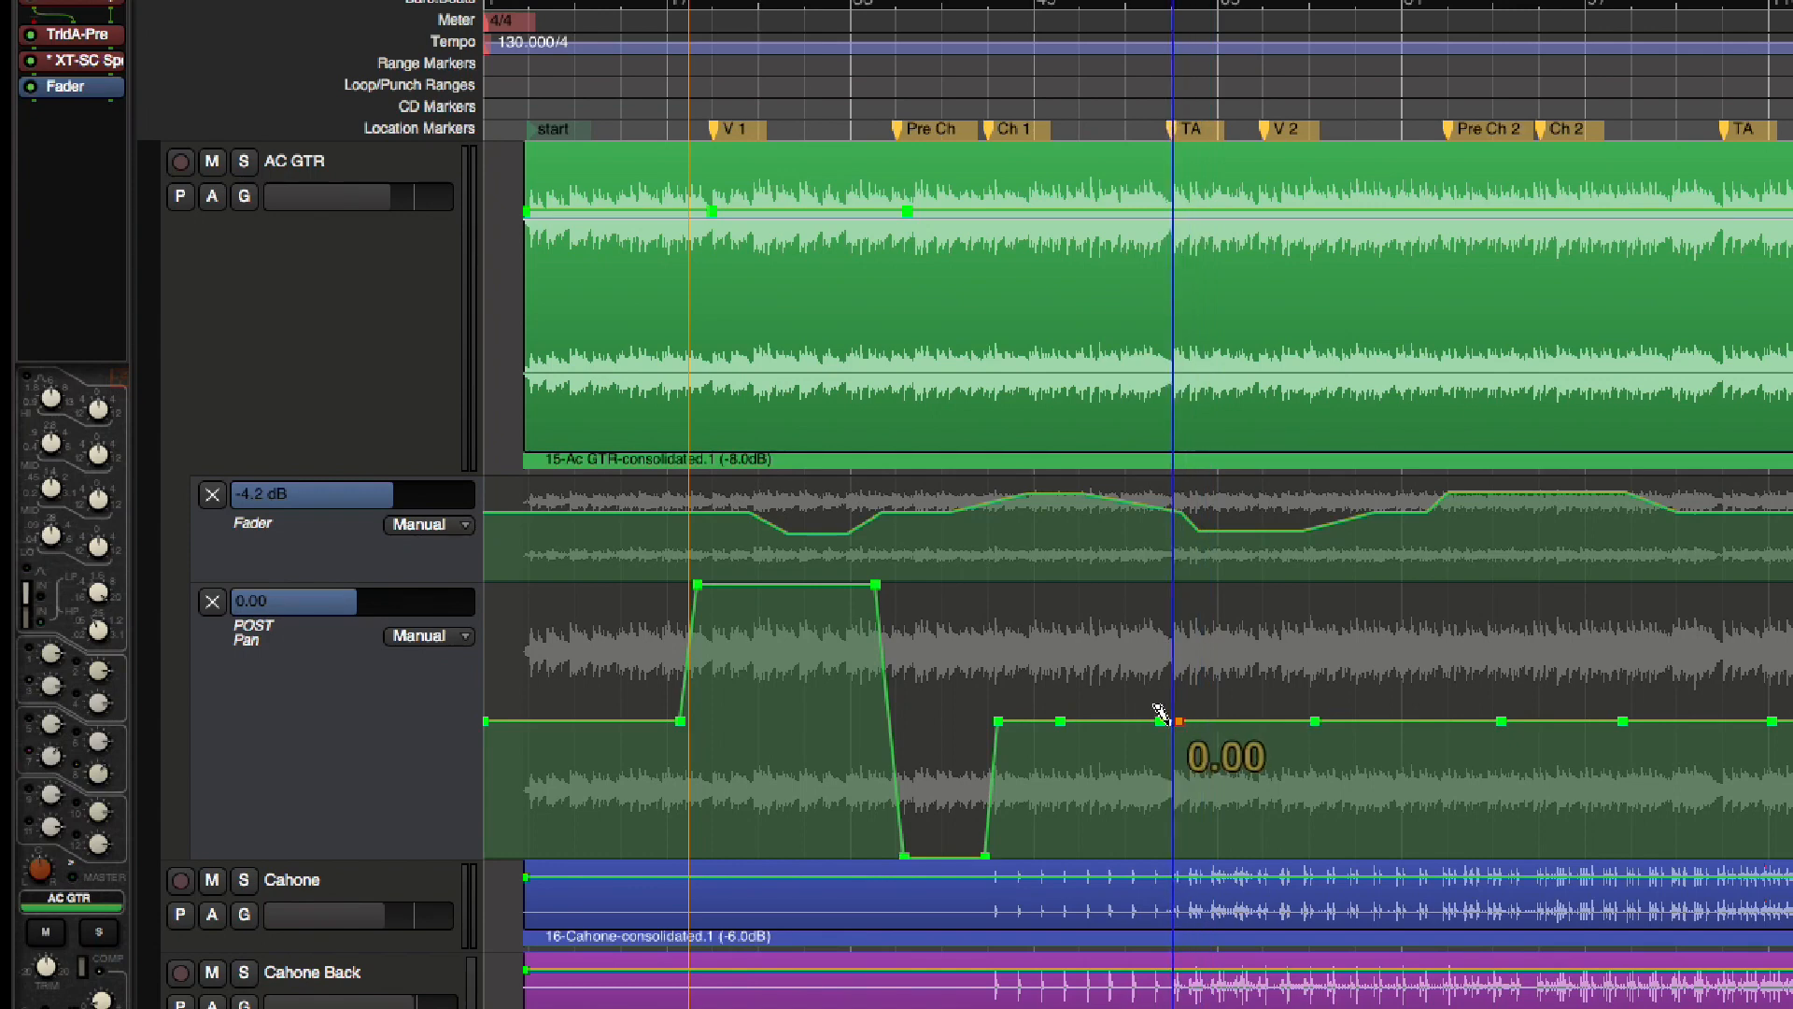
pyautogui.moveTo(1121, 718); pyautogui.dragTo(1017, 585)
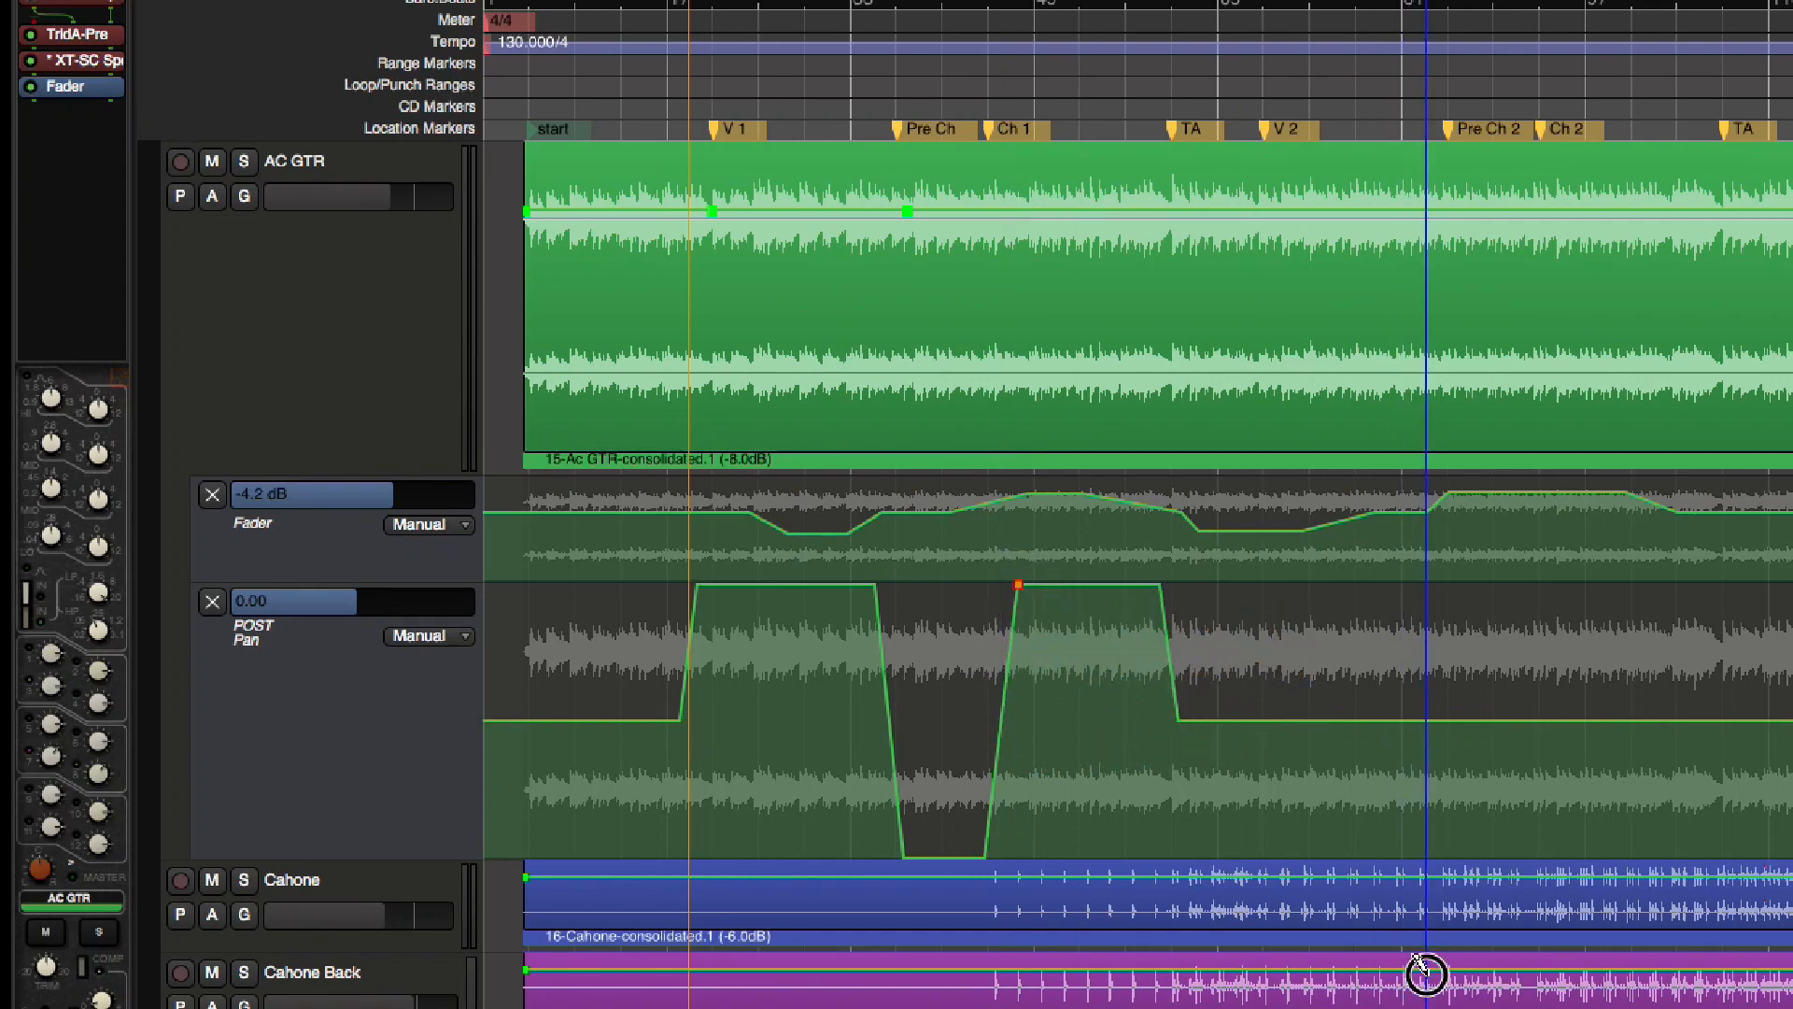
# Add a 0.00 Pan point before Pre Ch 2, lower the V 2 segment to the bottom limit, and raise the segment after Ch 2 to the top
pyautogui.click(1420, 720)
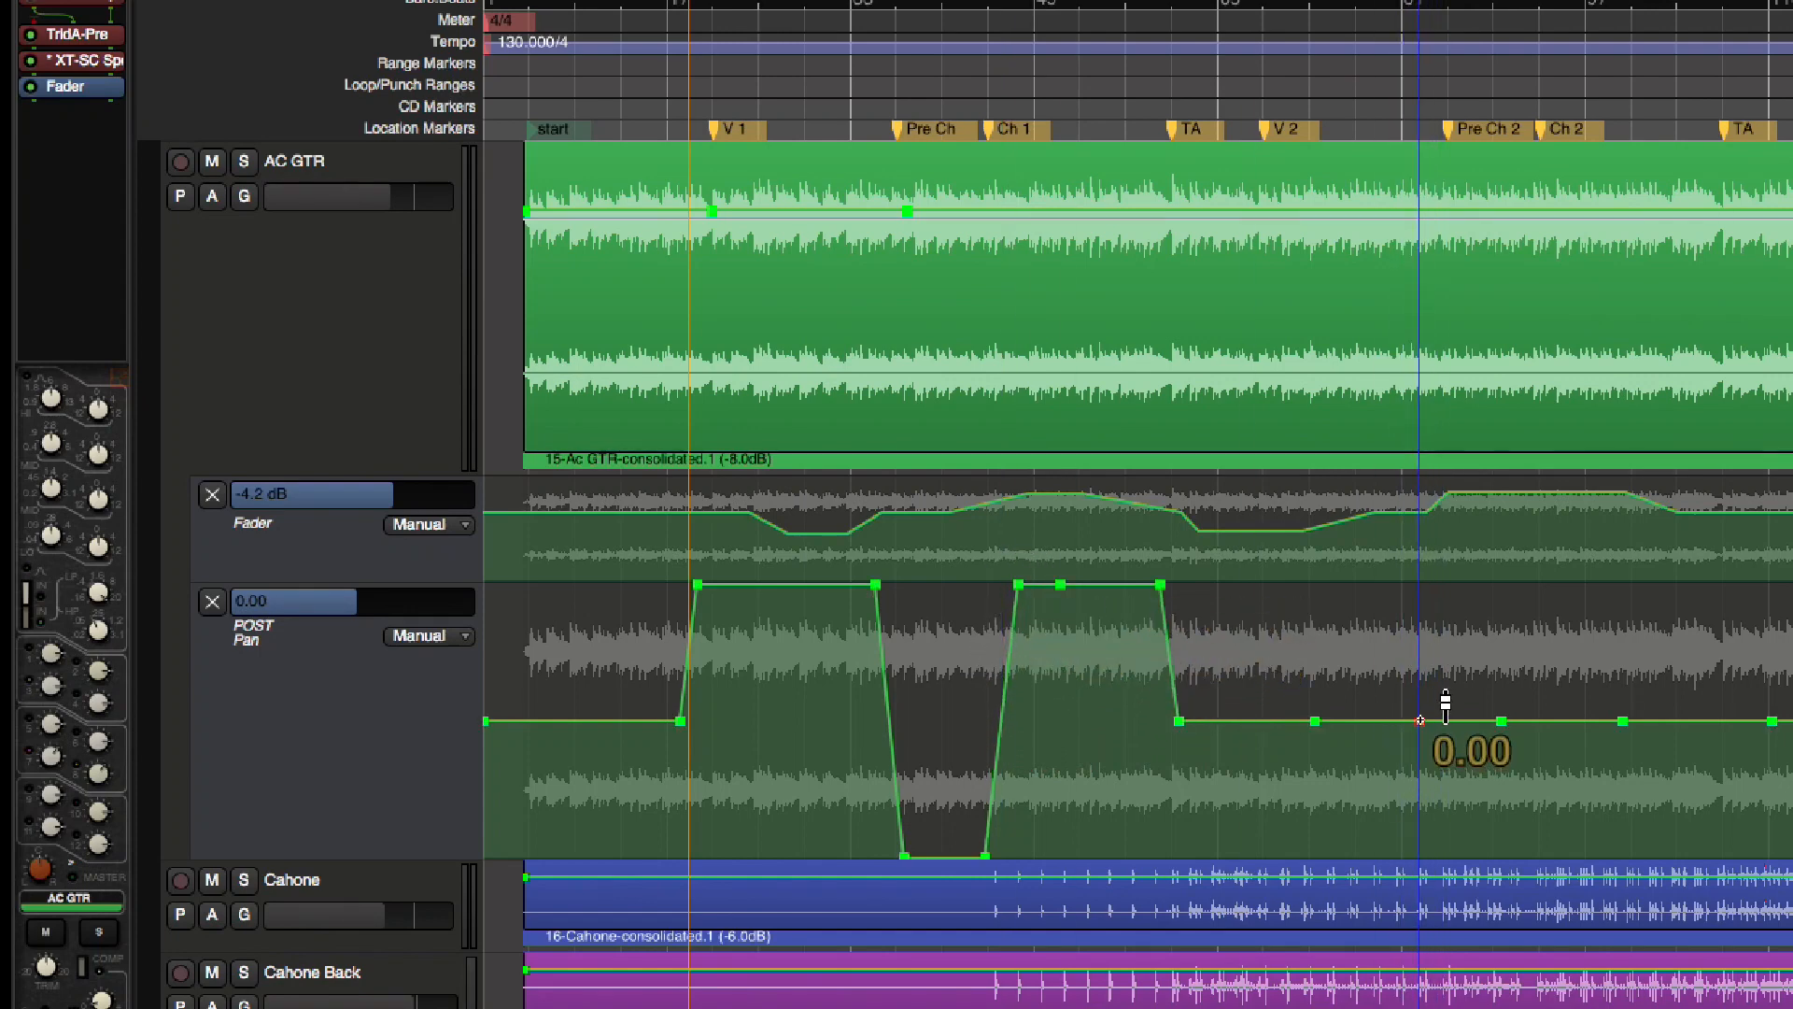
pyautogui.moveTo(1379, 720); pyautogui.dragTo(1371, 864)
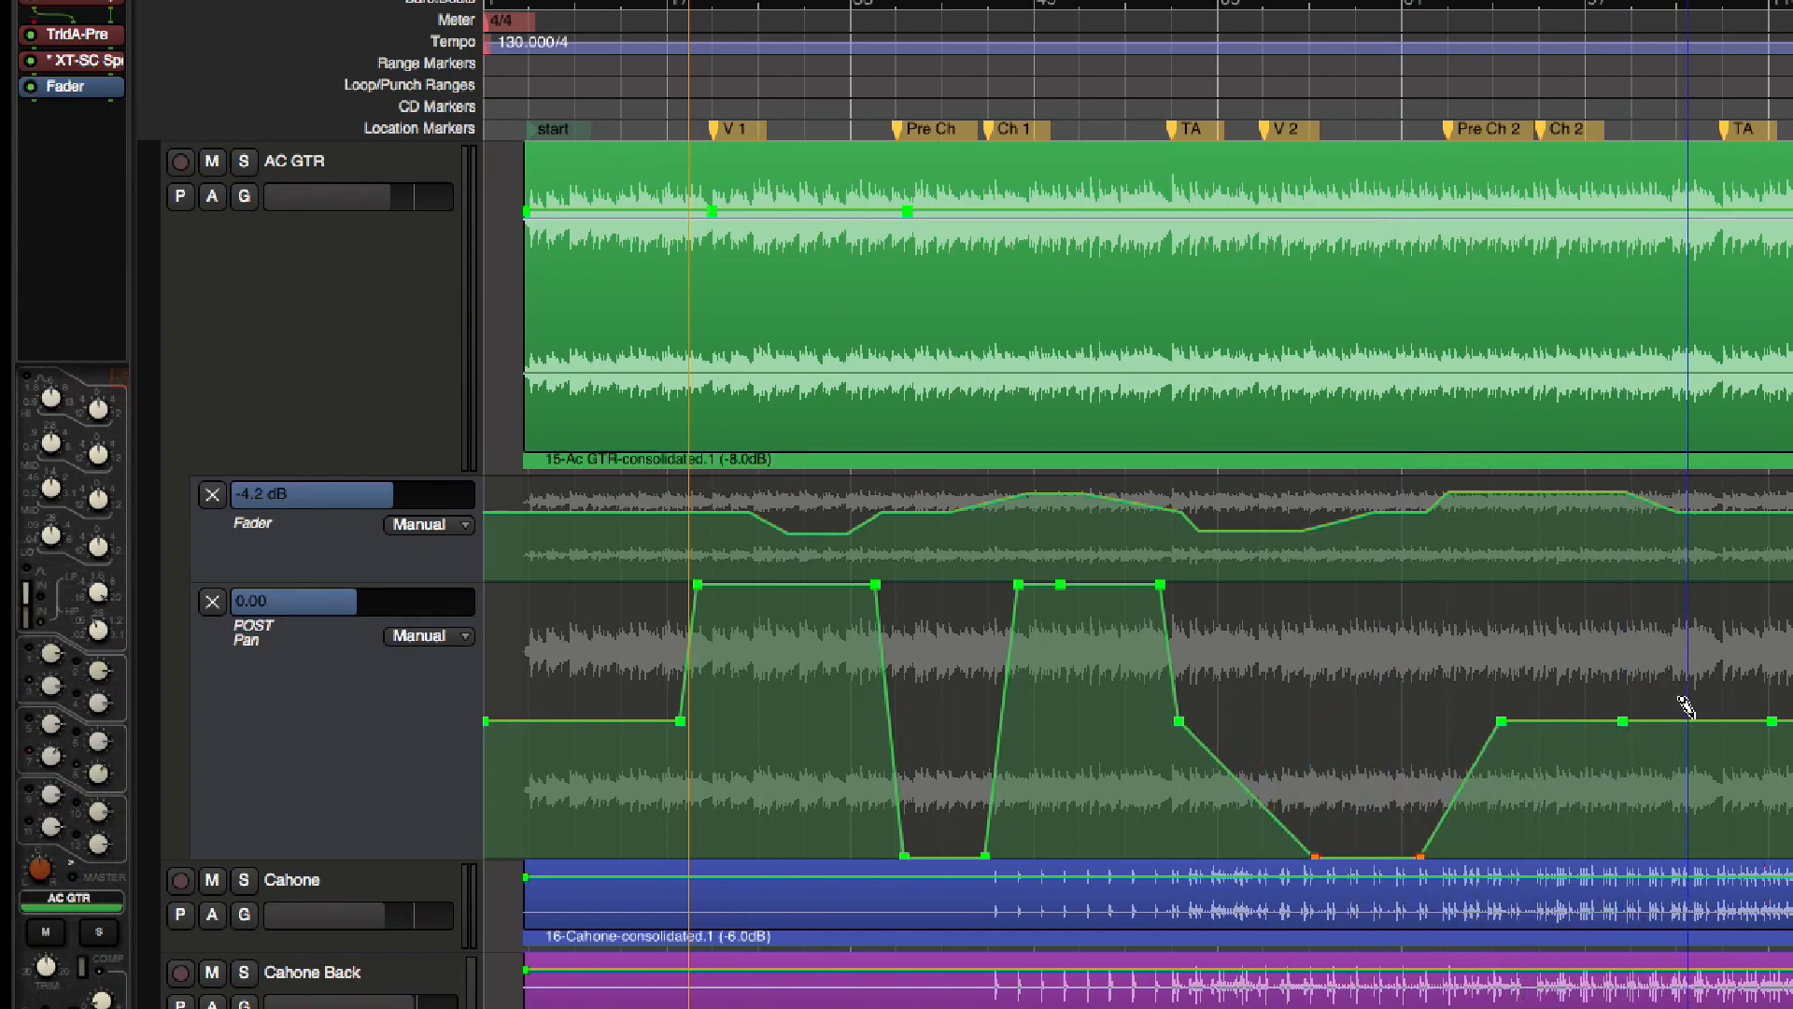
pyautogui.moveTo(1686, 707); pyautogui.dragTo(1703, 570)
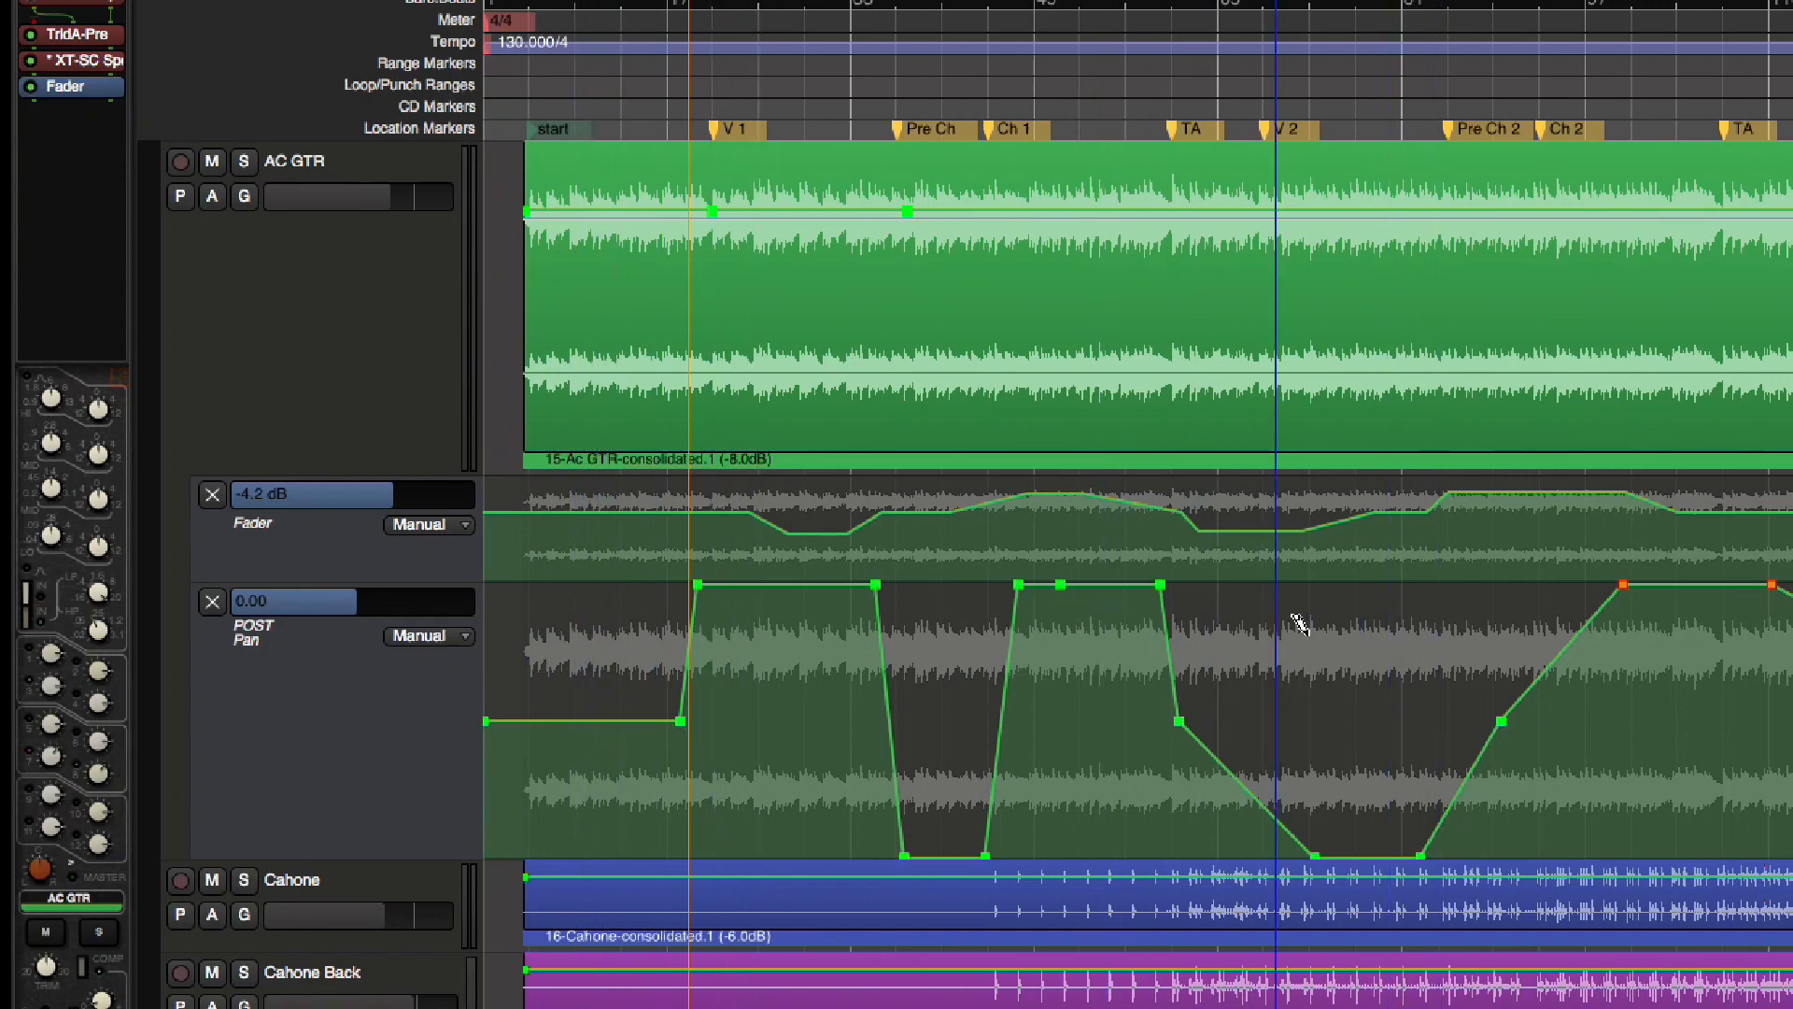
# Set the POST Pan lane to Write and record varying pan moves on the soloed AC GTR during playback from V 1 toward Pre Ch
pyautogui.click(315, 759)
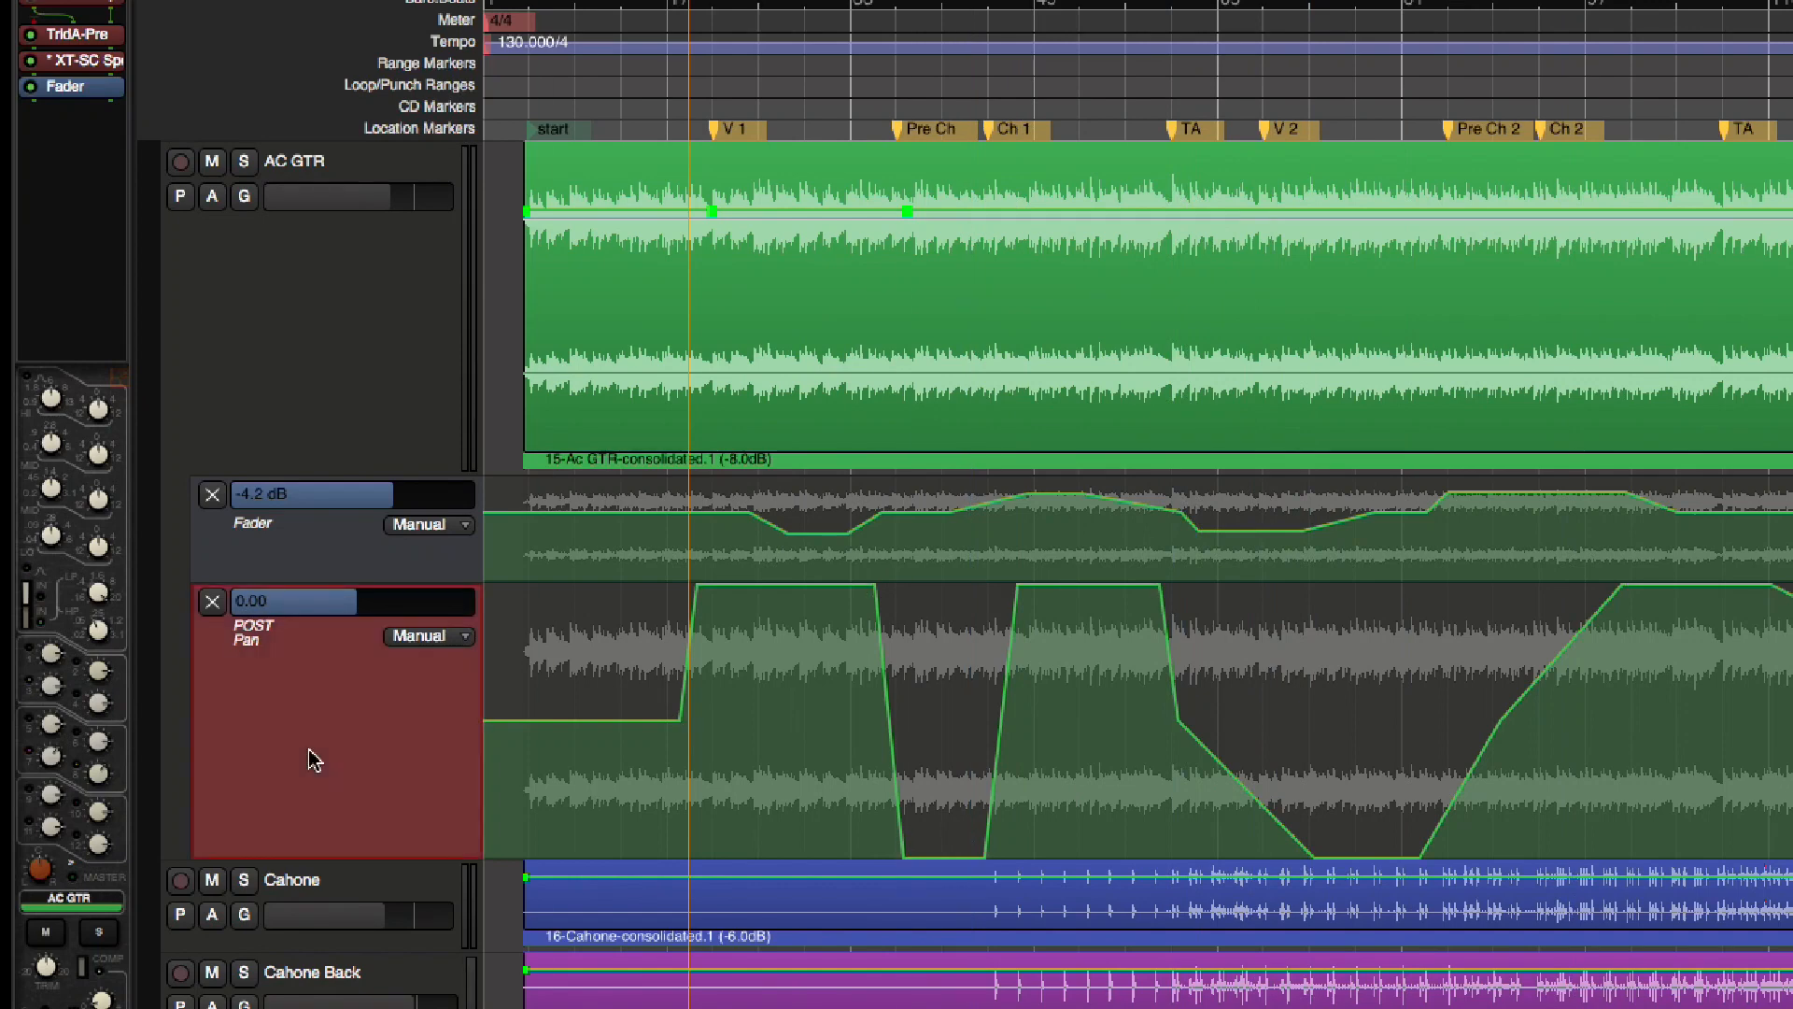
pyautogui.click(420, 643)
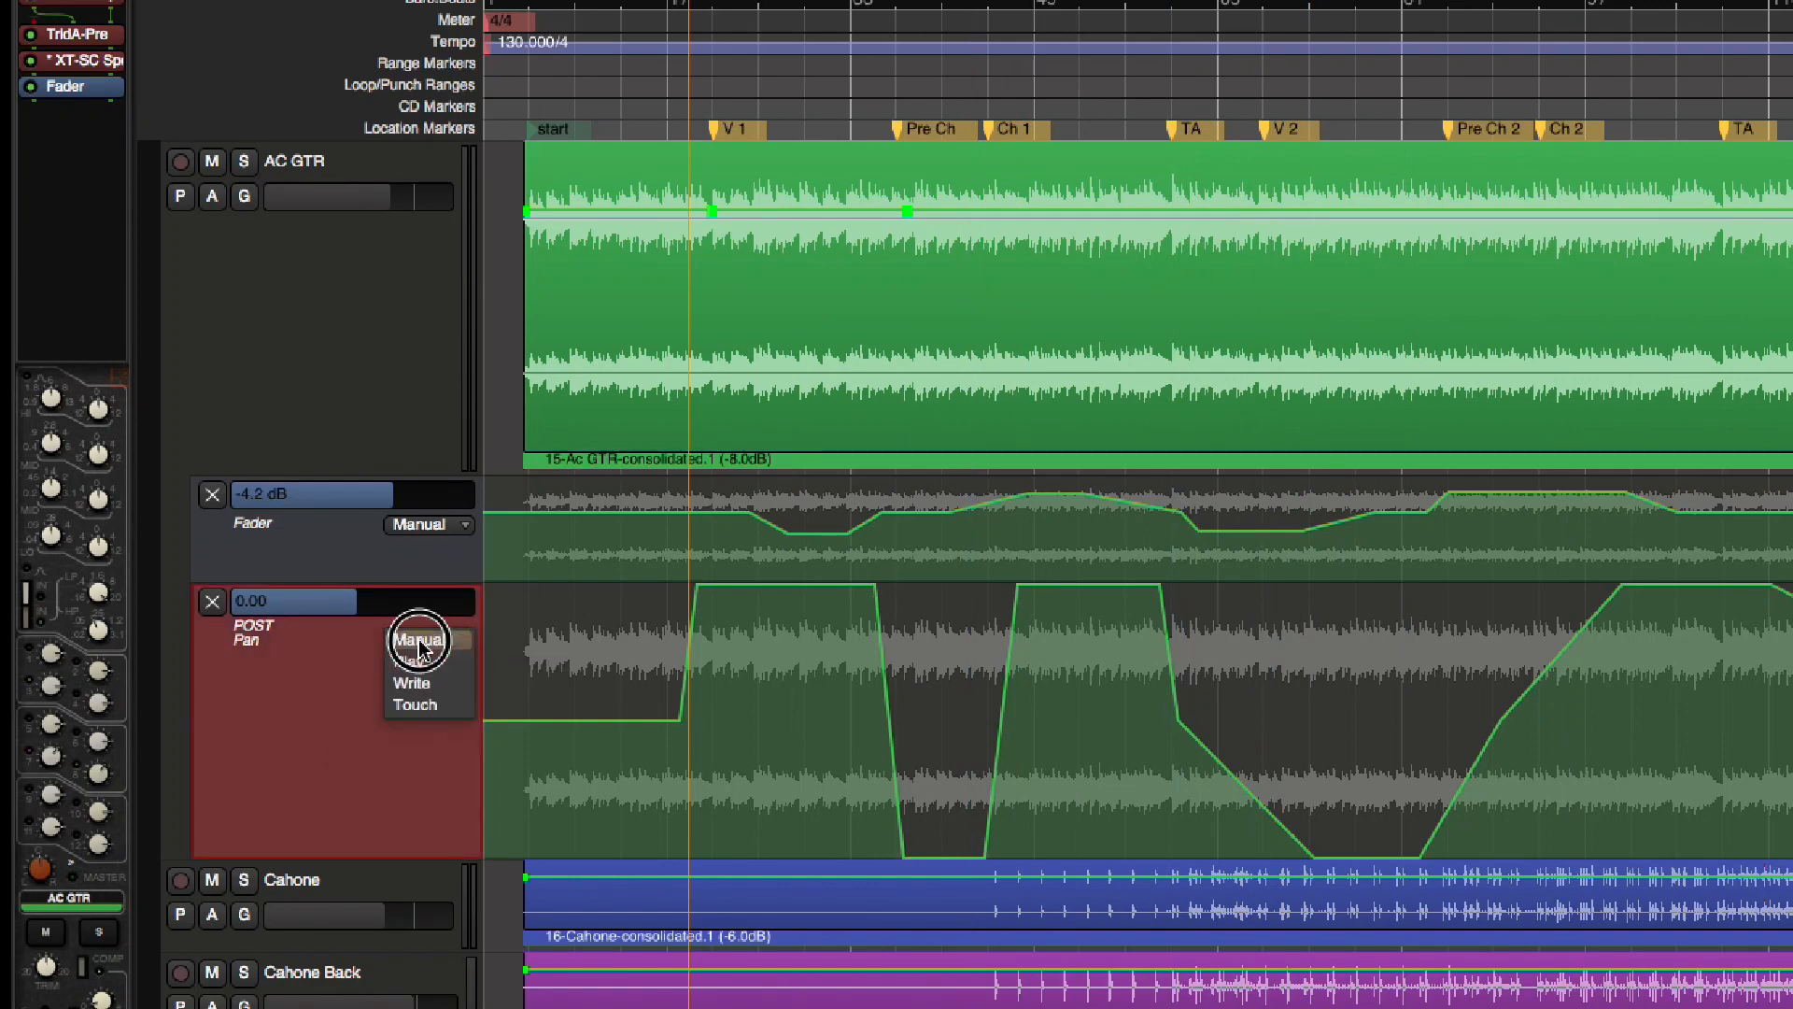
pyautogui.click(425, 688)
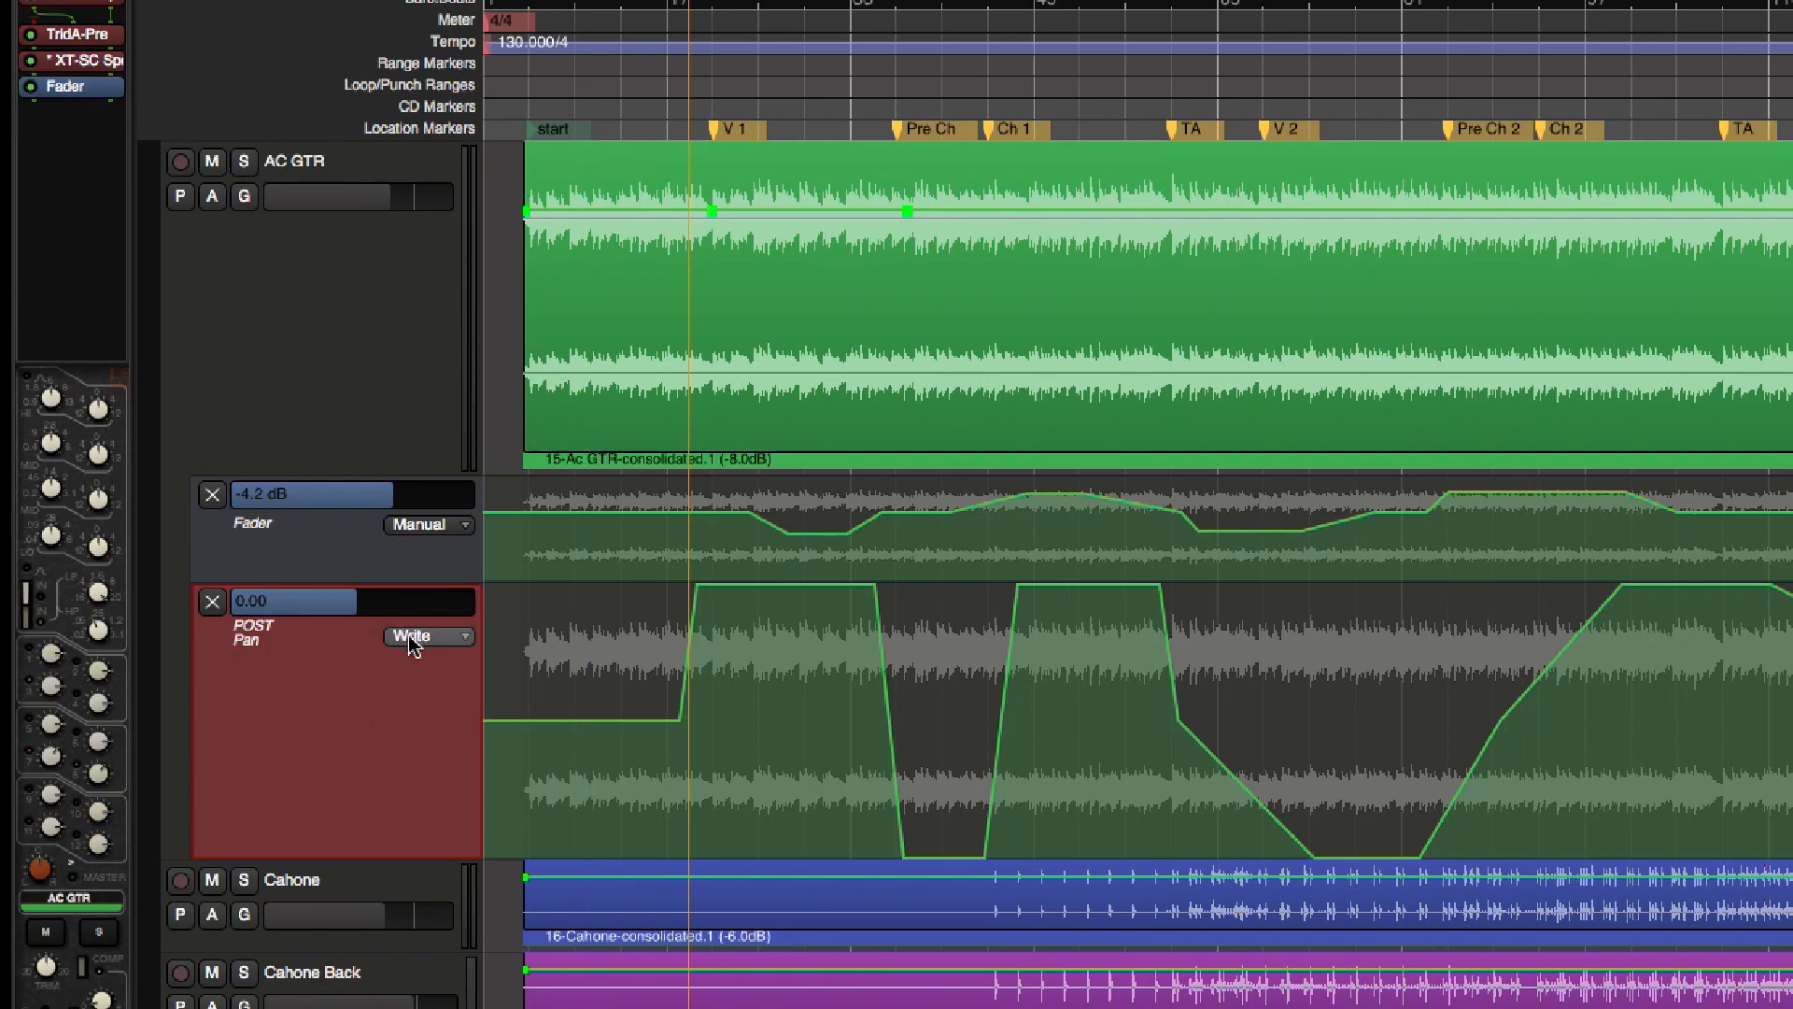
pyautogui.click(717, 131)
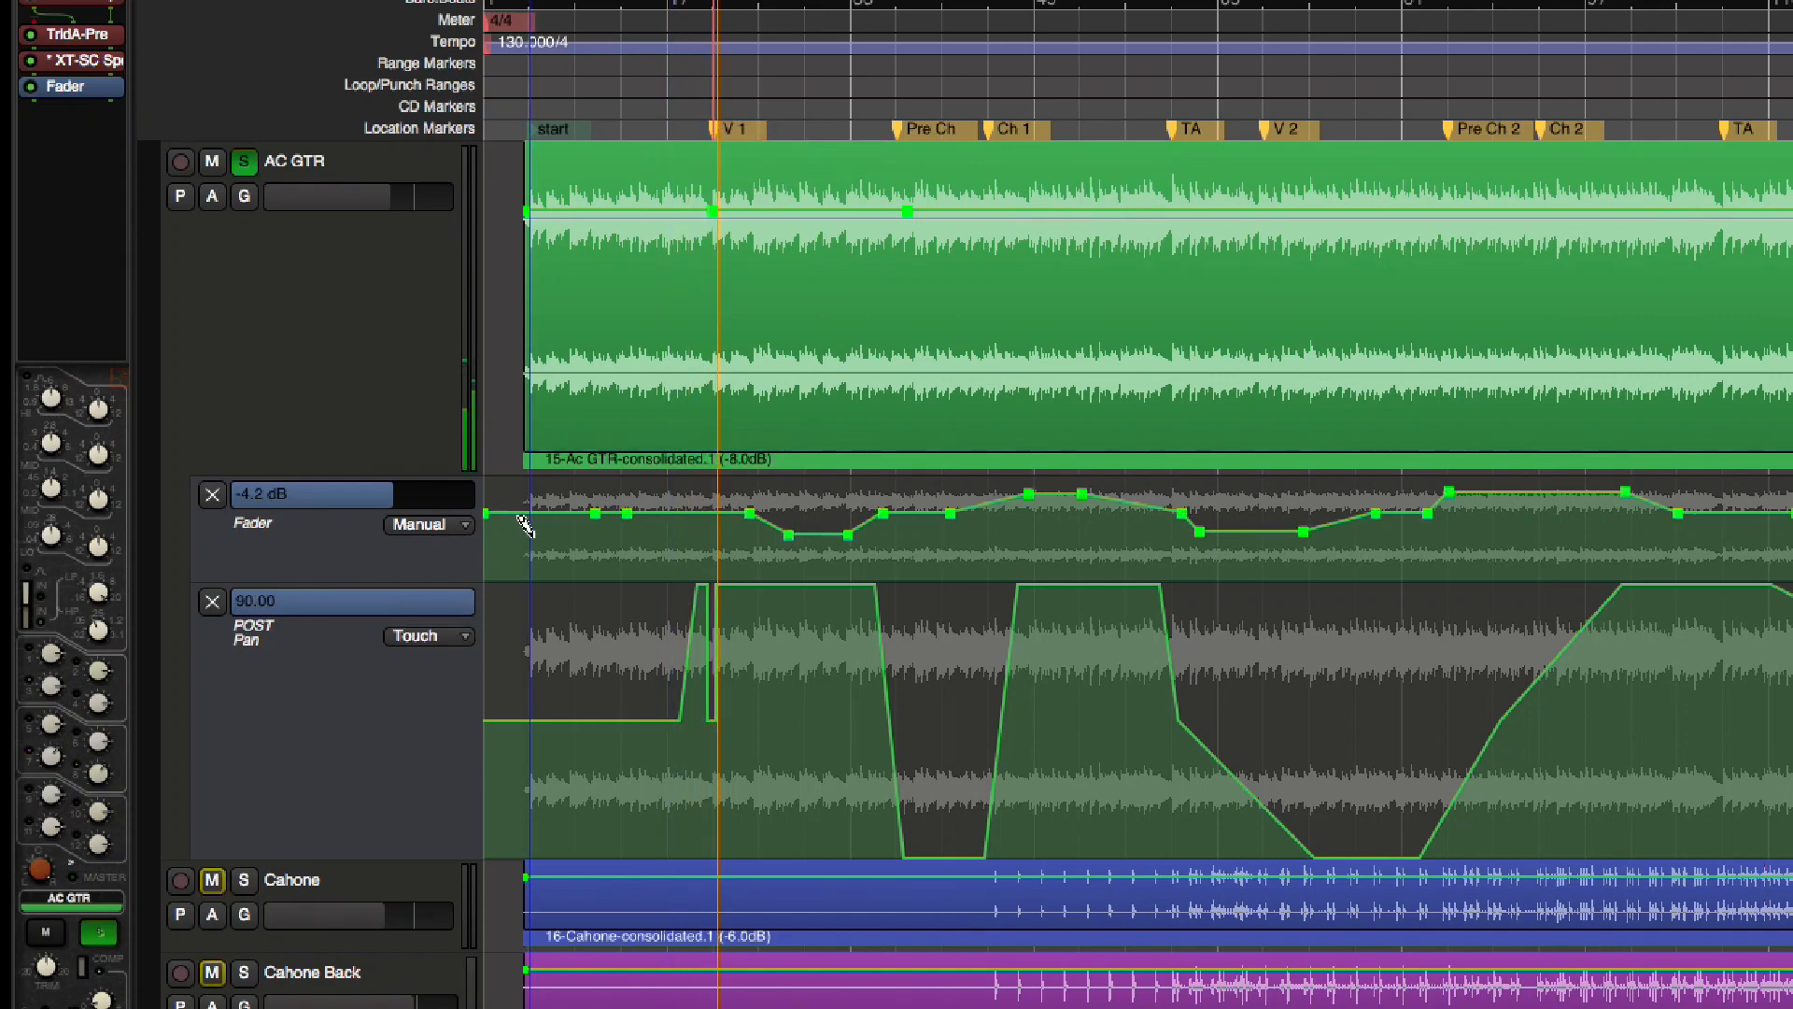
pyautogui.moveTo(41, 869); pyautogui.dragTo(43, 1007)
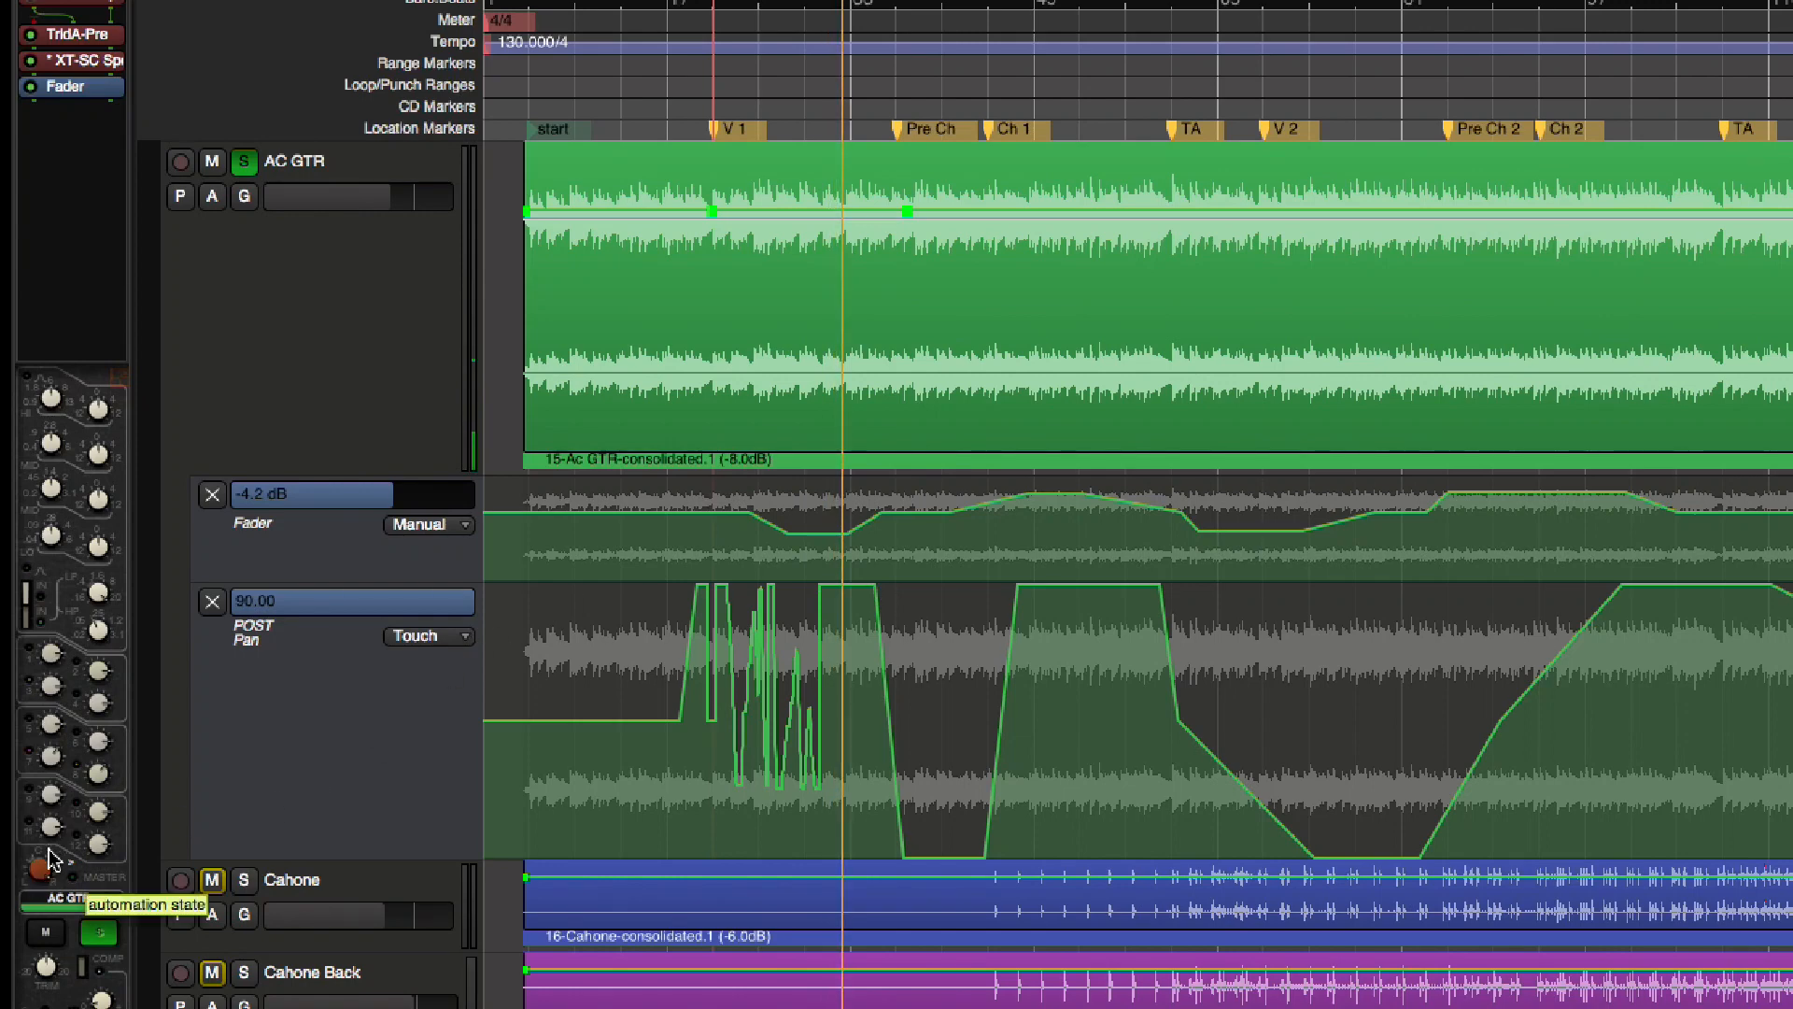
pyautogui.moveTo(37, 878); pyautogui.dragTo(38, 996)
pyautogui.press('space')
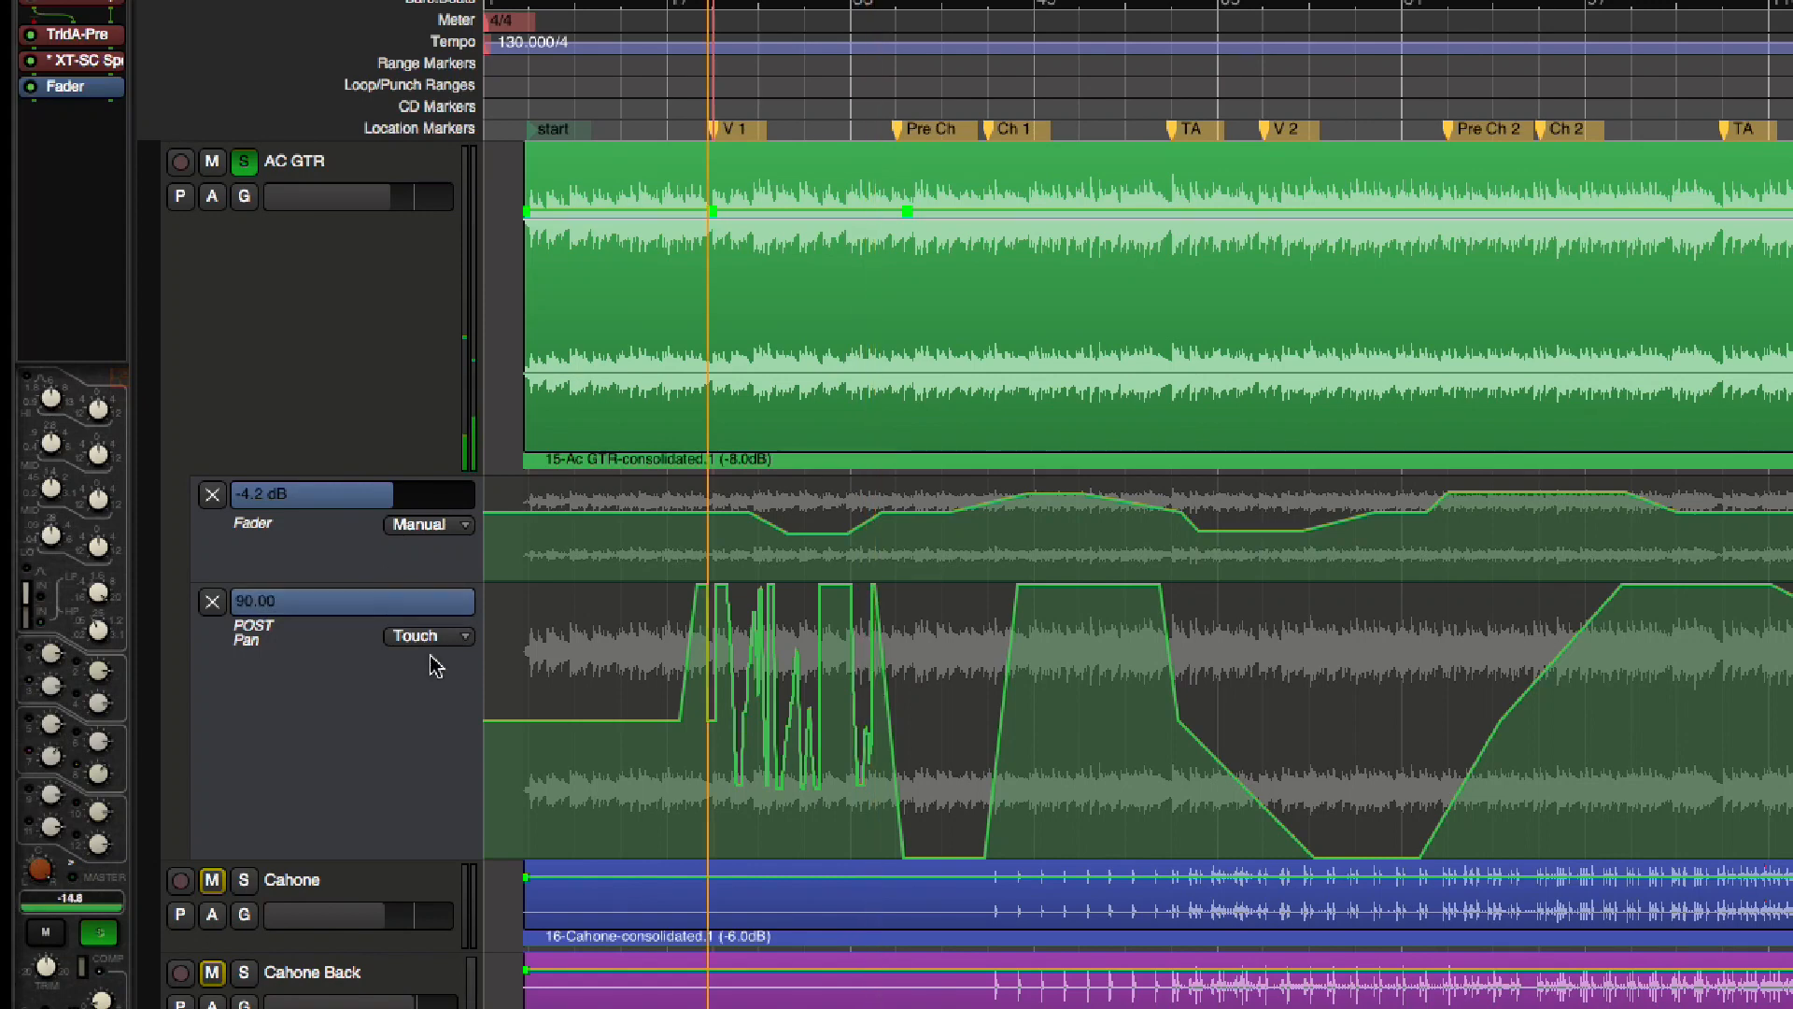
# Return the POST Pan lane to Write and record further AC GTR pan moves from Pre Ch to just past Ch 1
pyautogui.click(422, 638)
pyautogui.click(432, 646)
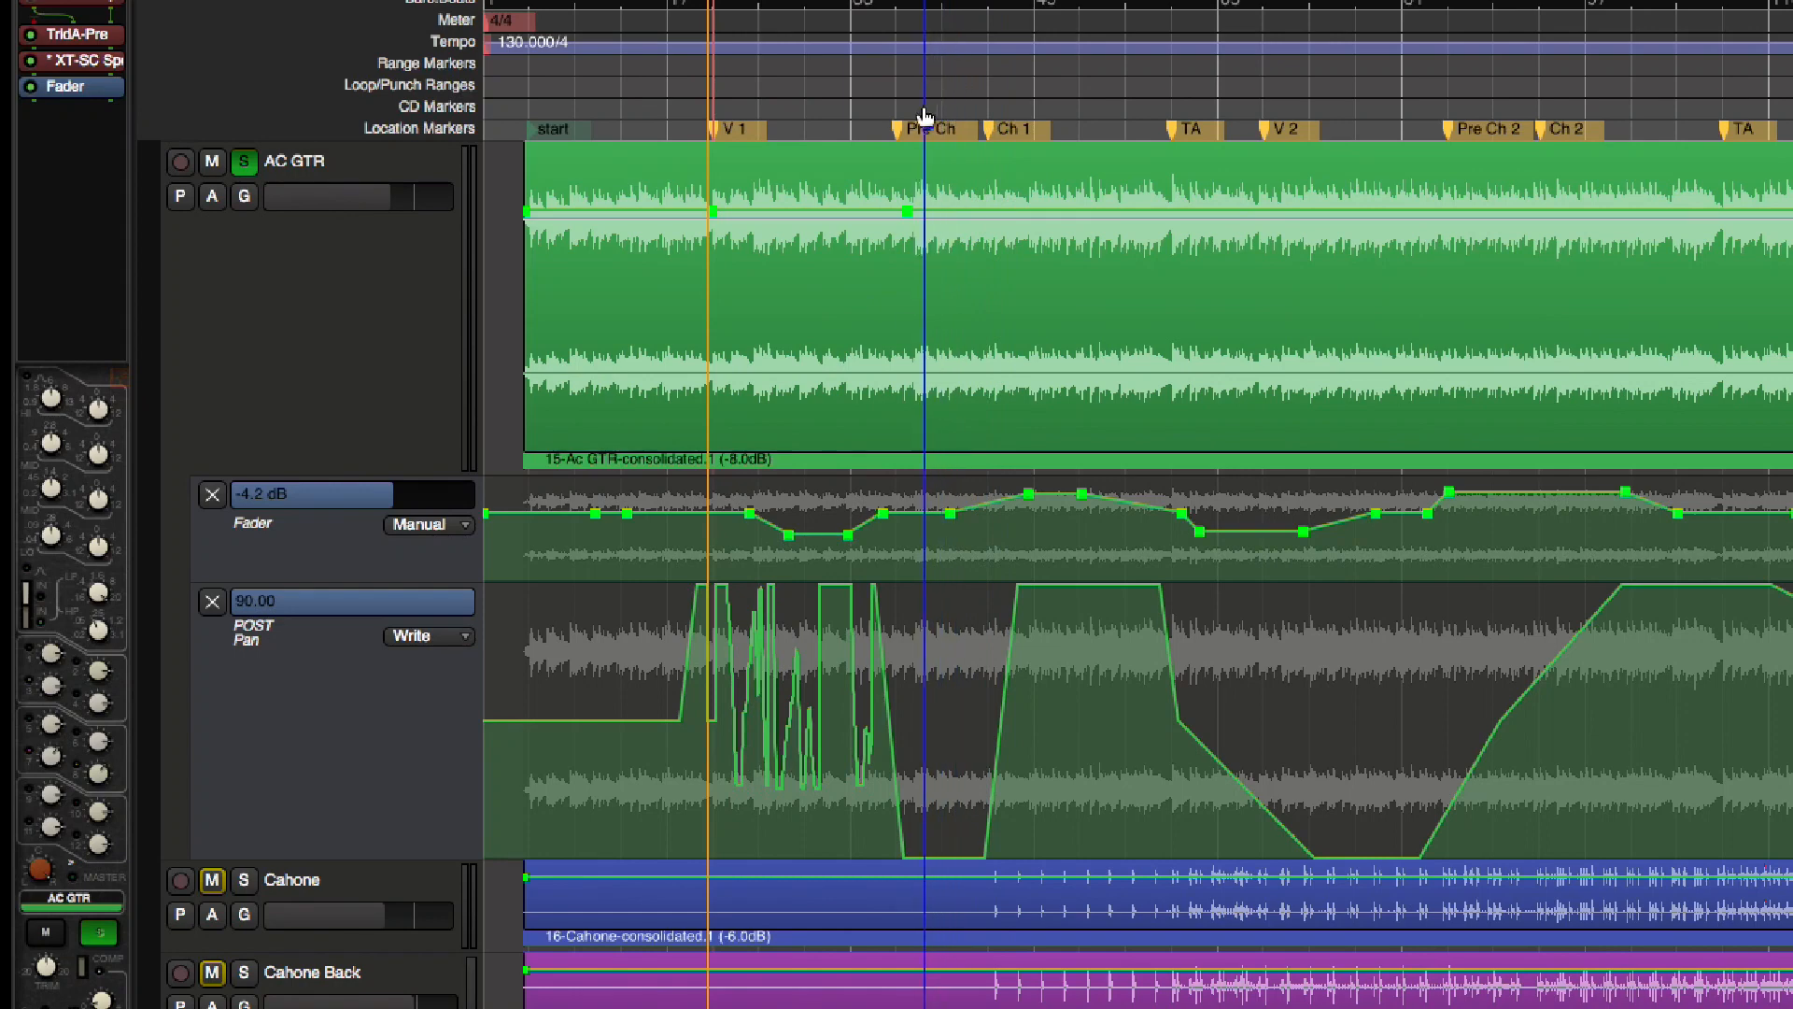
pyautogui.click(900, 117)
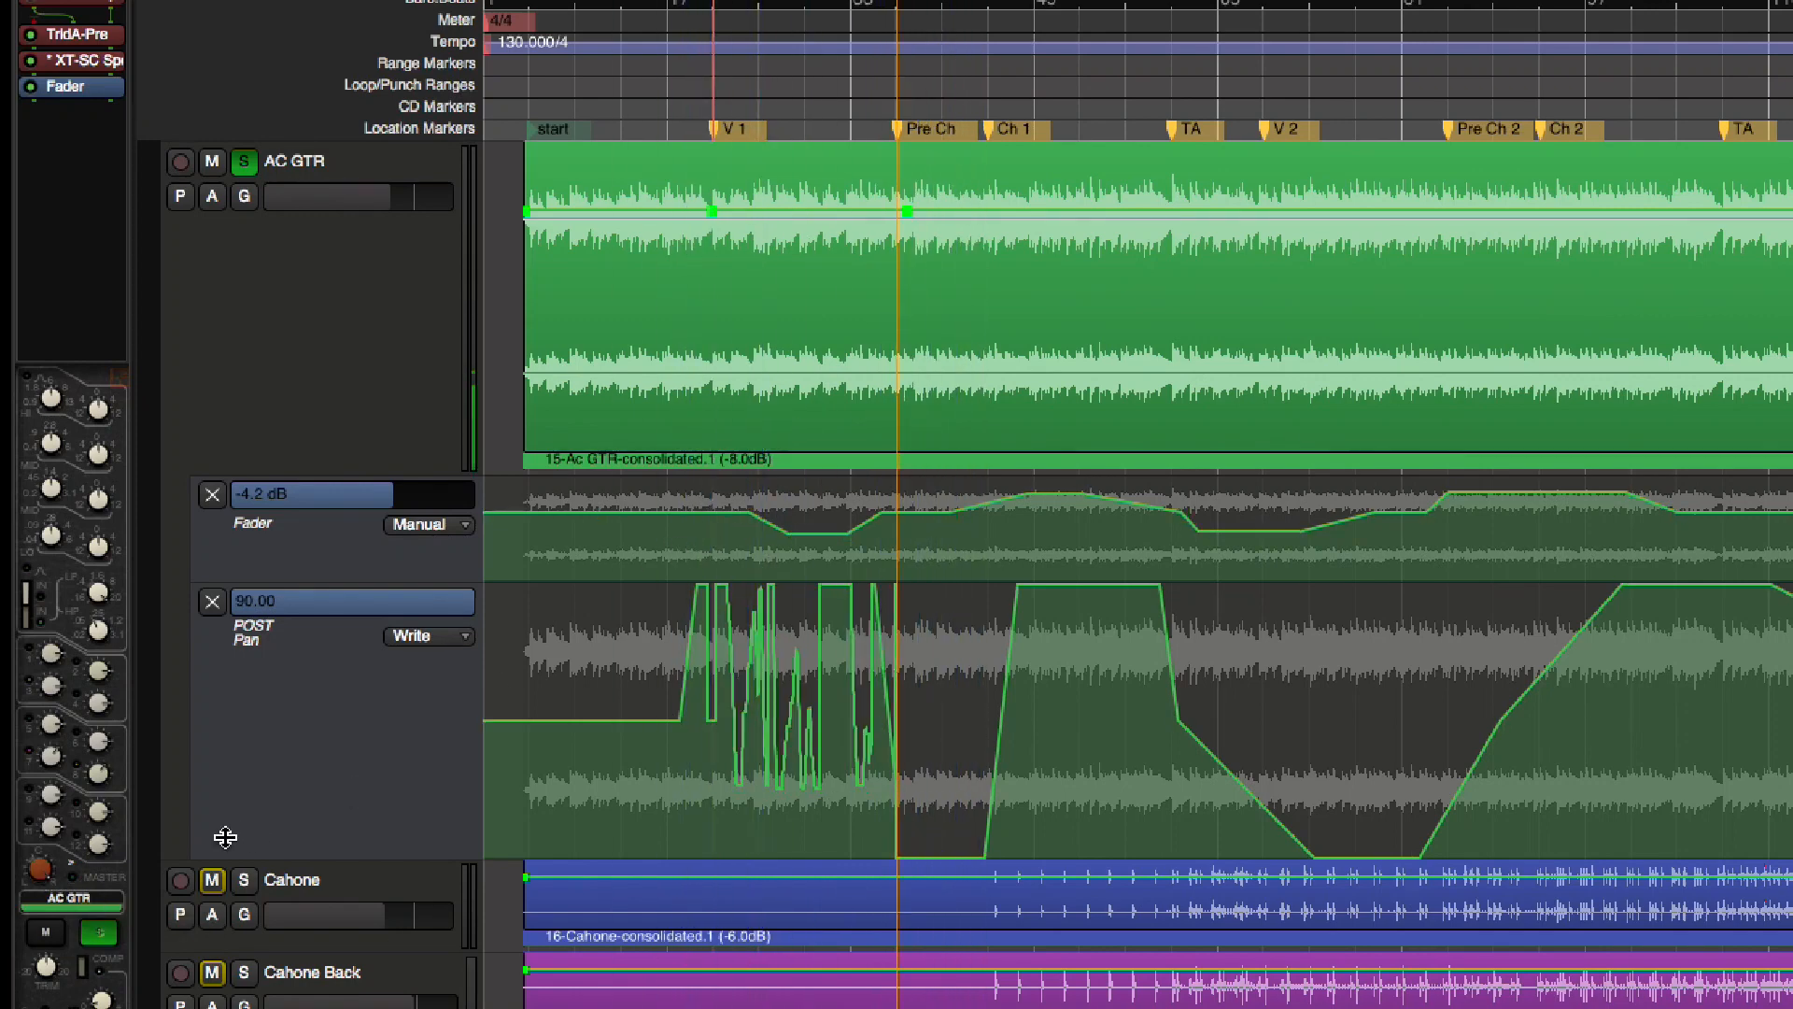
pyautogui.moveTo(38, 869)
pyautogui.mouseDown()
pyautogui.moveTo(0, 874)
pyautogui.moveTo(48, 888)
pyautogui.mouseUp()
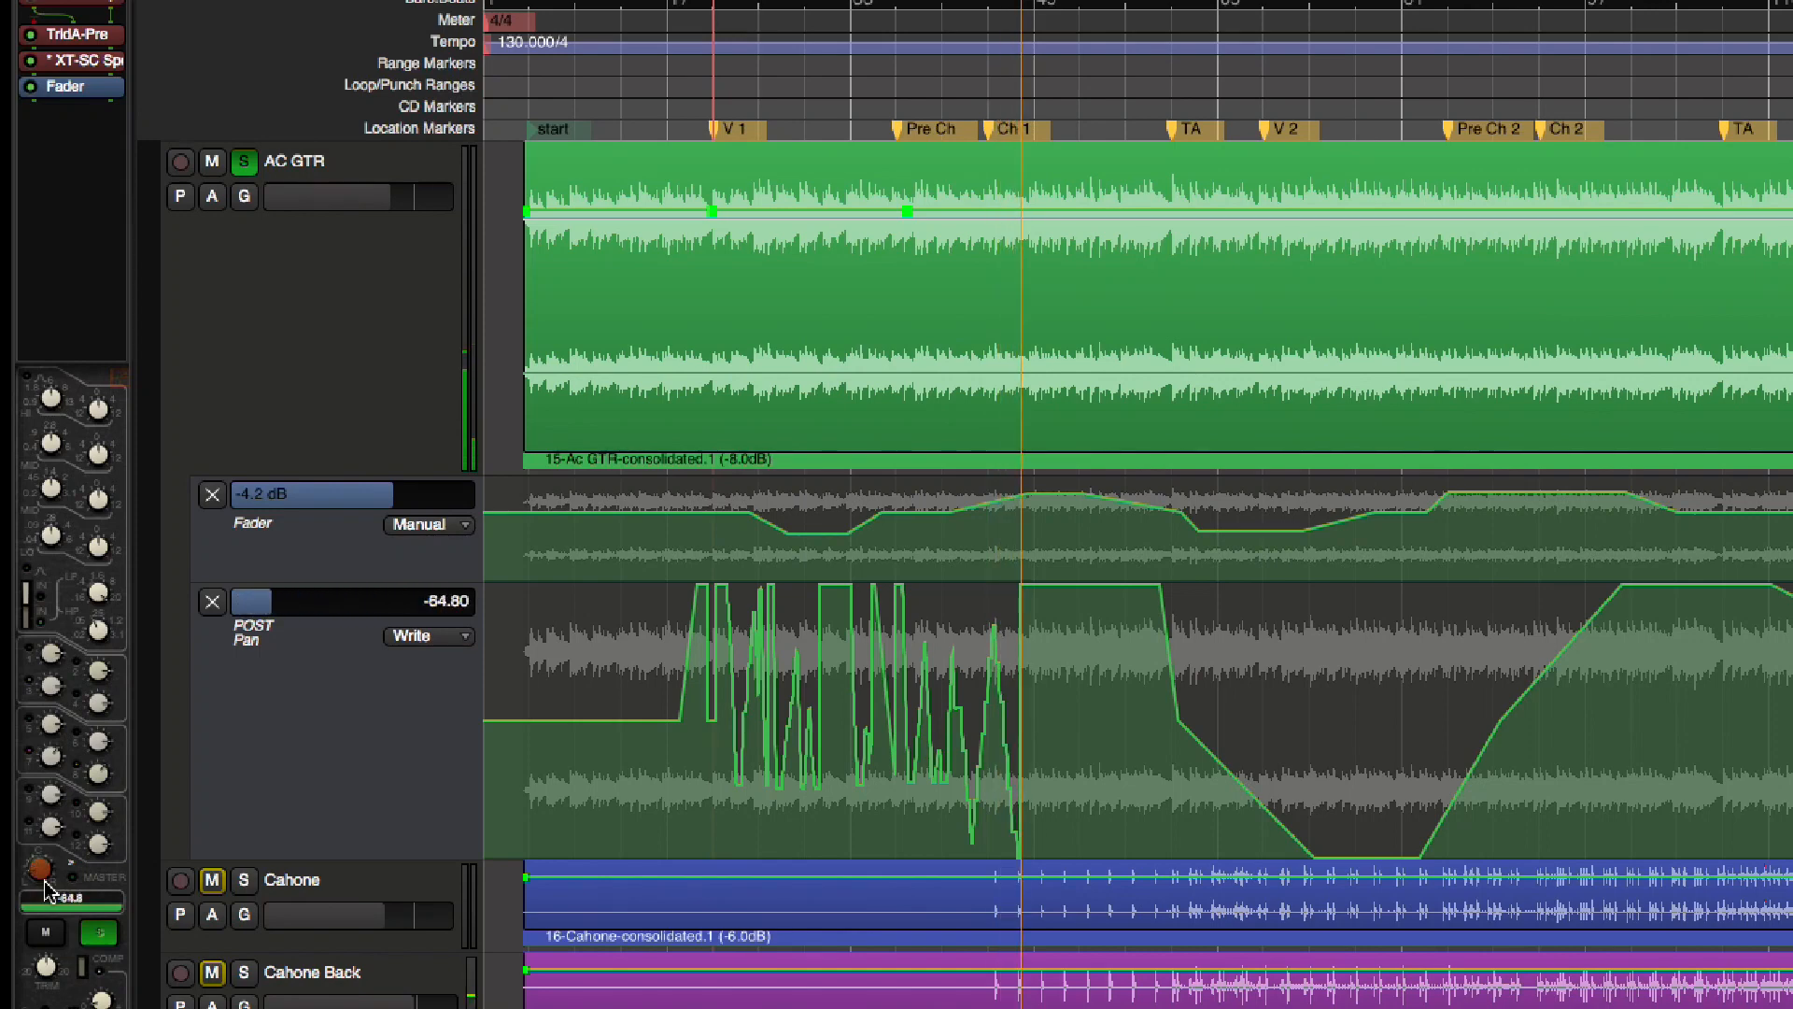
pyautogui.scroll(20, 45, 884)
pyautogui.press('space')
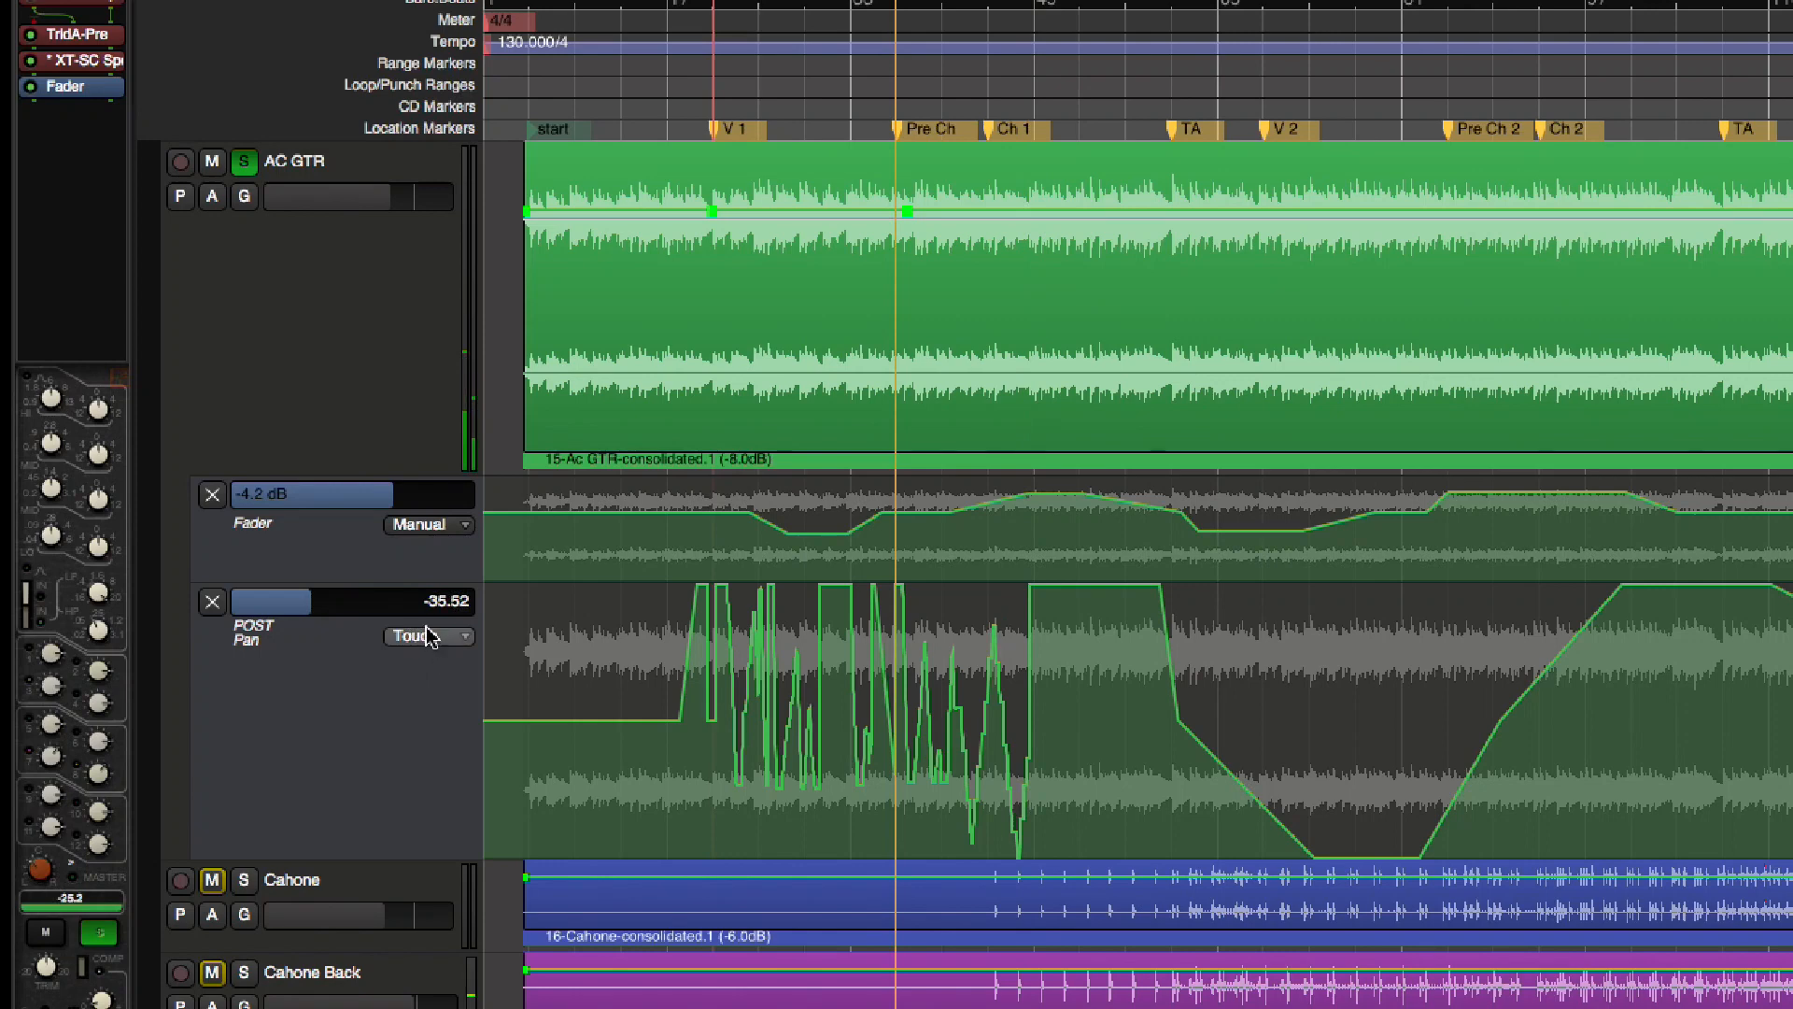
# Switch the POST Pan lane's automation state to Manual and finally to Play
pyautogui.click(428, 635)
pyautogui.click(425, 586)
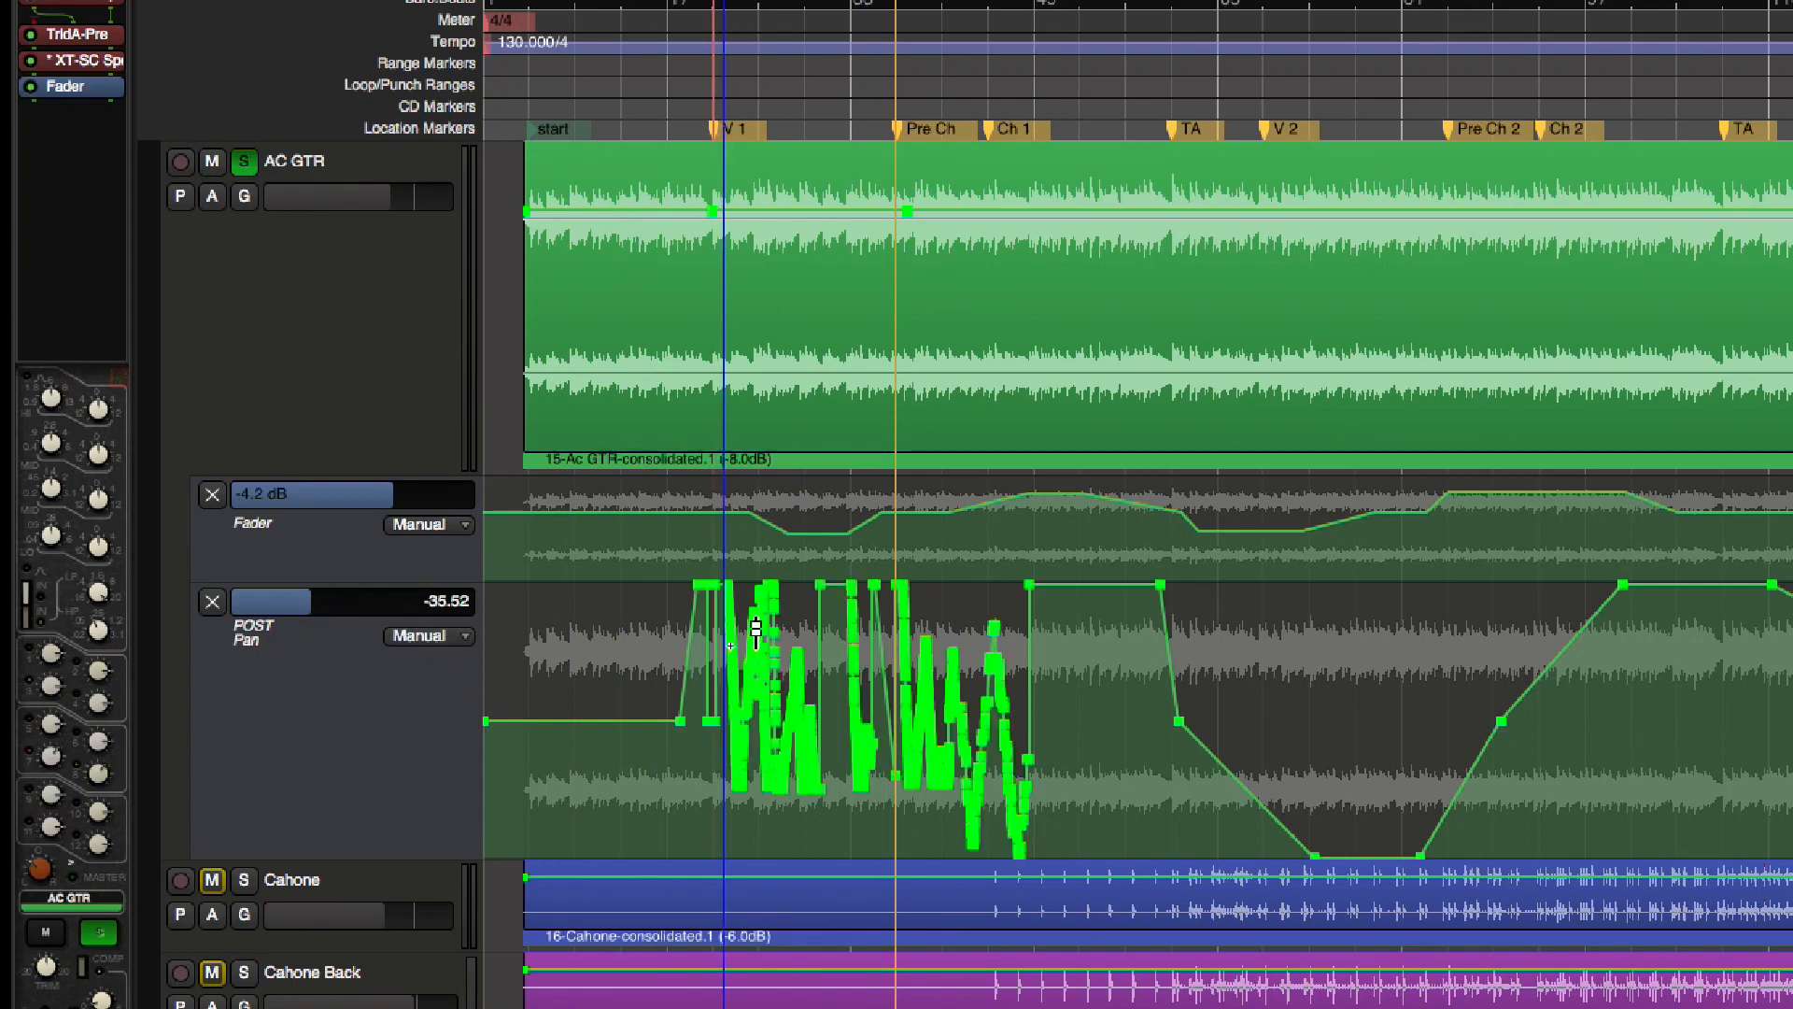
pyautogui.click(425, 636)
pyautogui.click(428, 670)
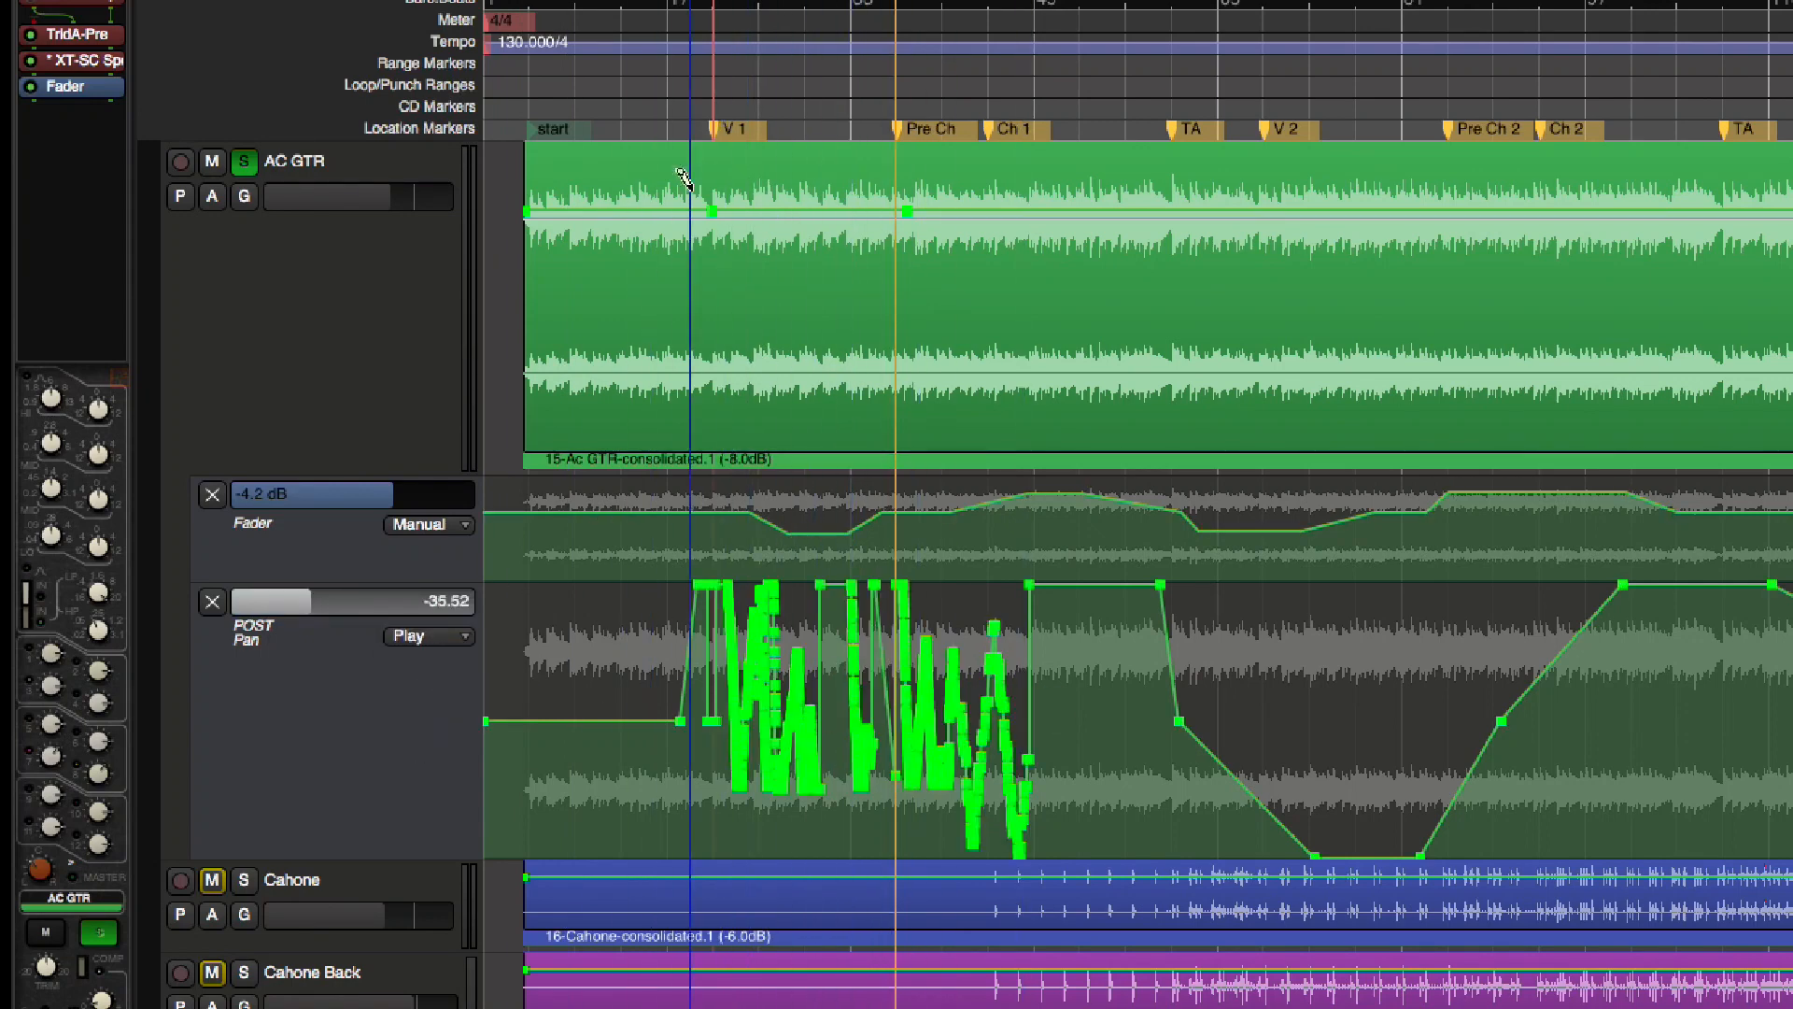
# Play back AC GTR's recorded pan automation from Pre Ch and again from after V 1, following the Pan curve up close
pyautogui.press('space')
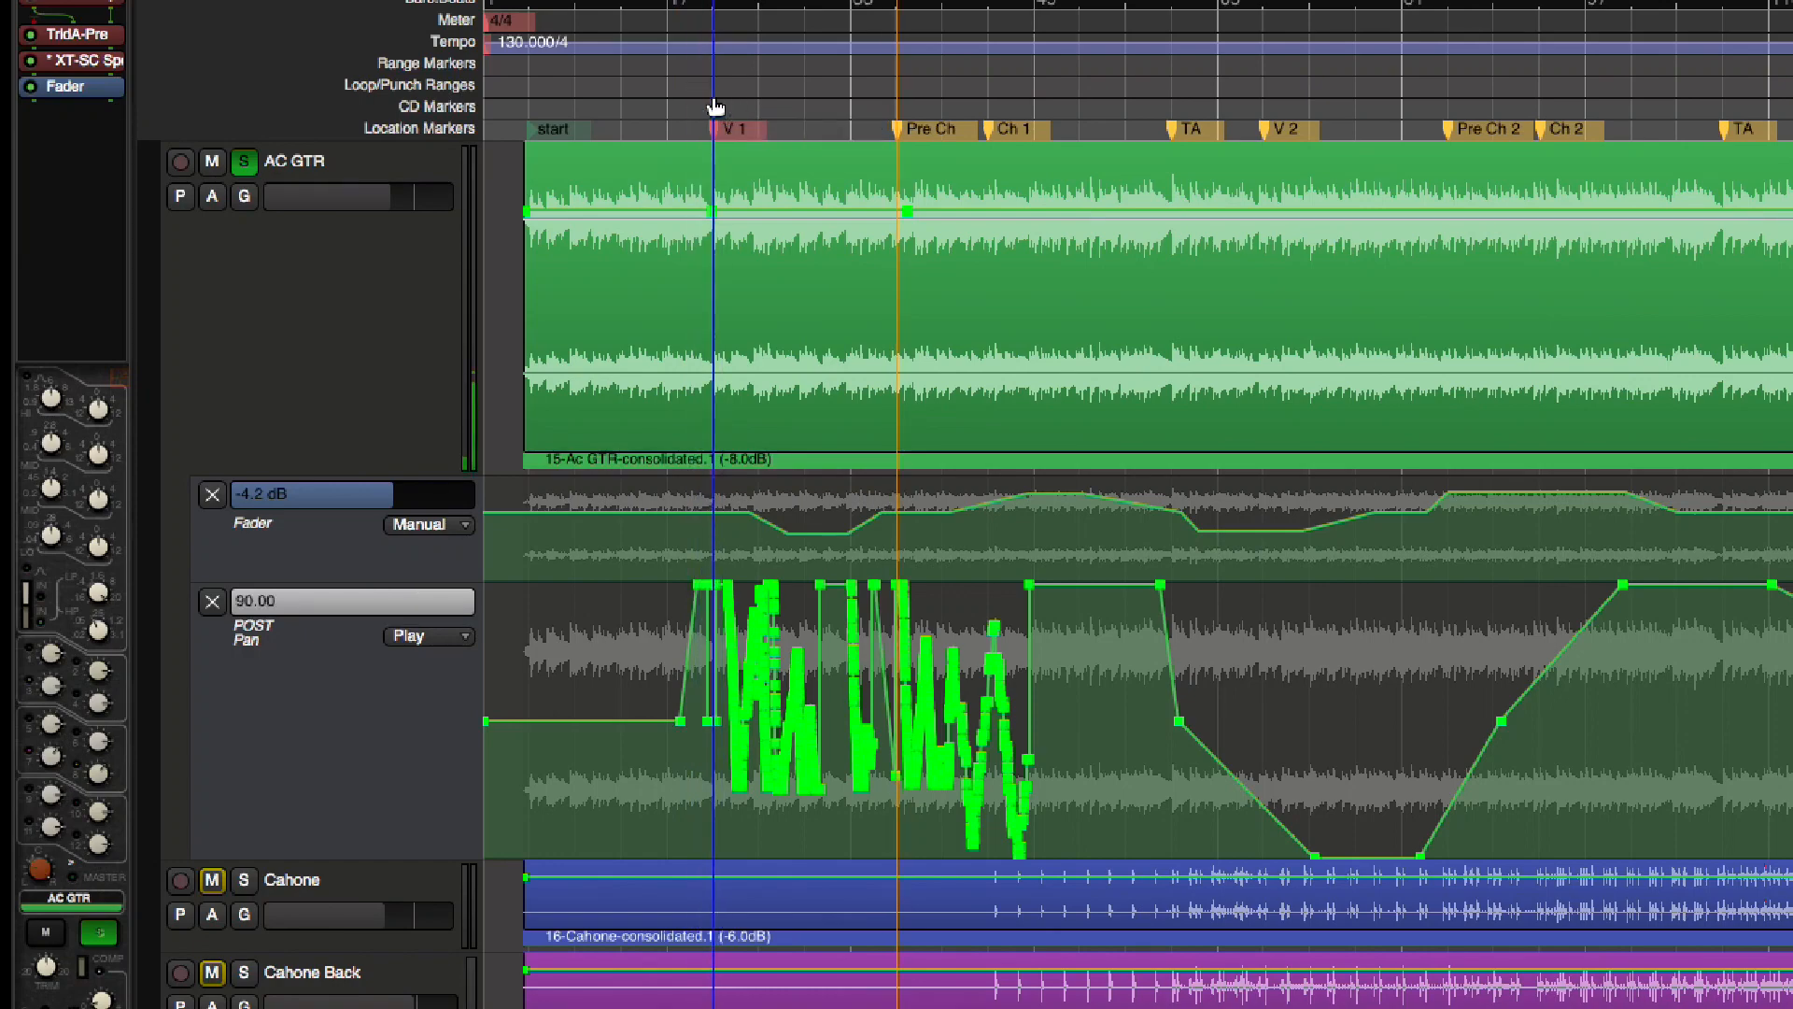
pyautogui.scroll(4, 709, 117)
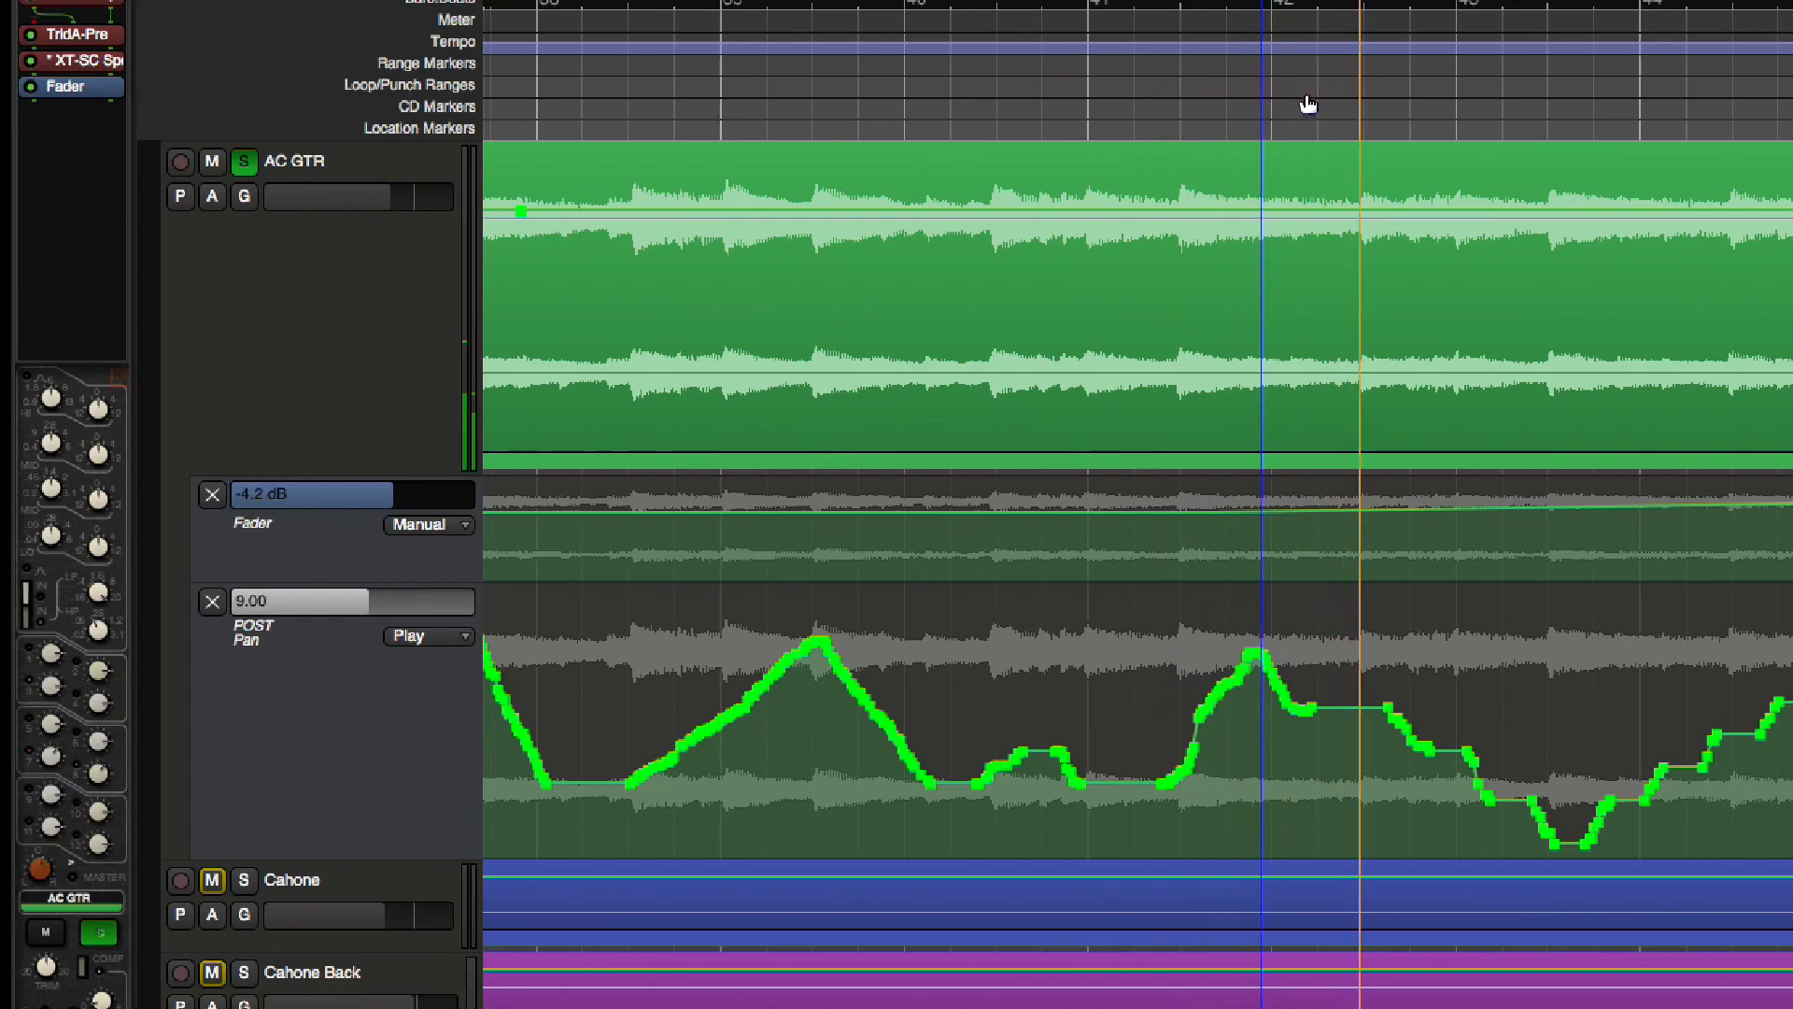
pyautogui.scroll(-4, 1301, 98)
pyautogui.click(774, 110)
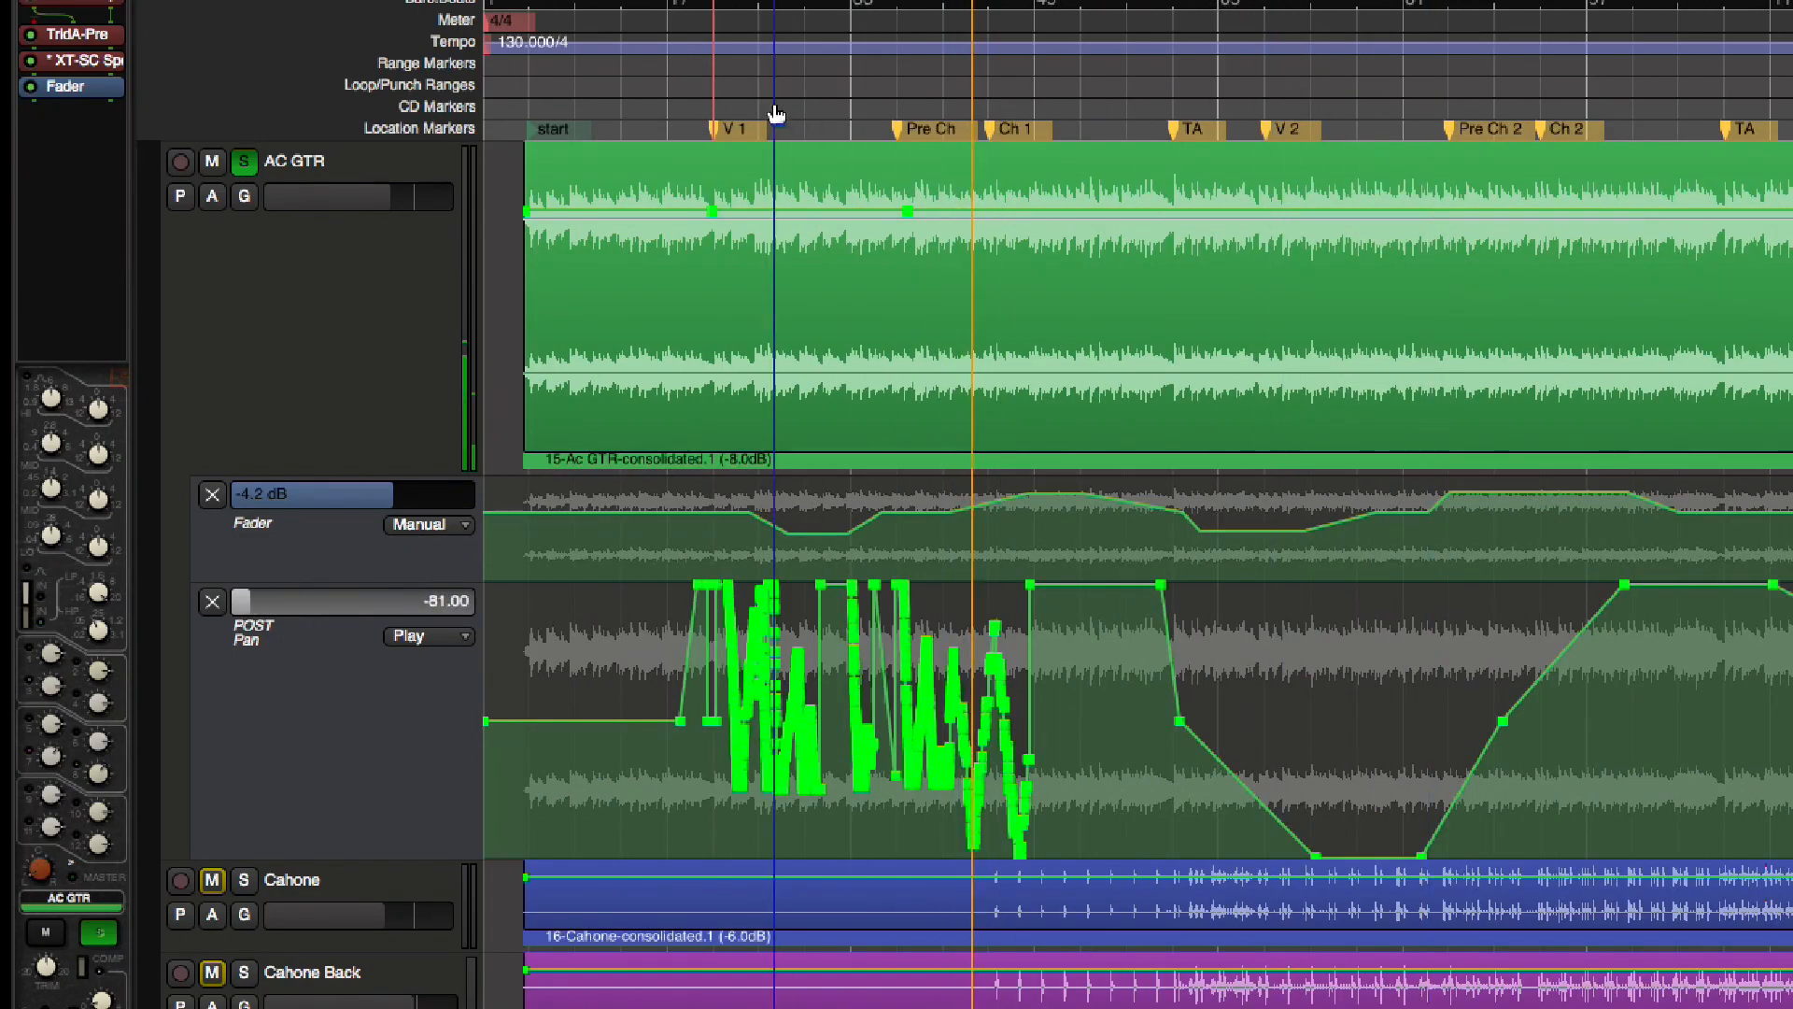
pyautogui.scroll(3, 775, 113)
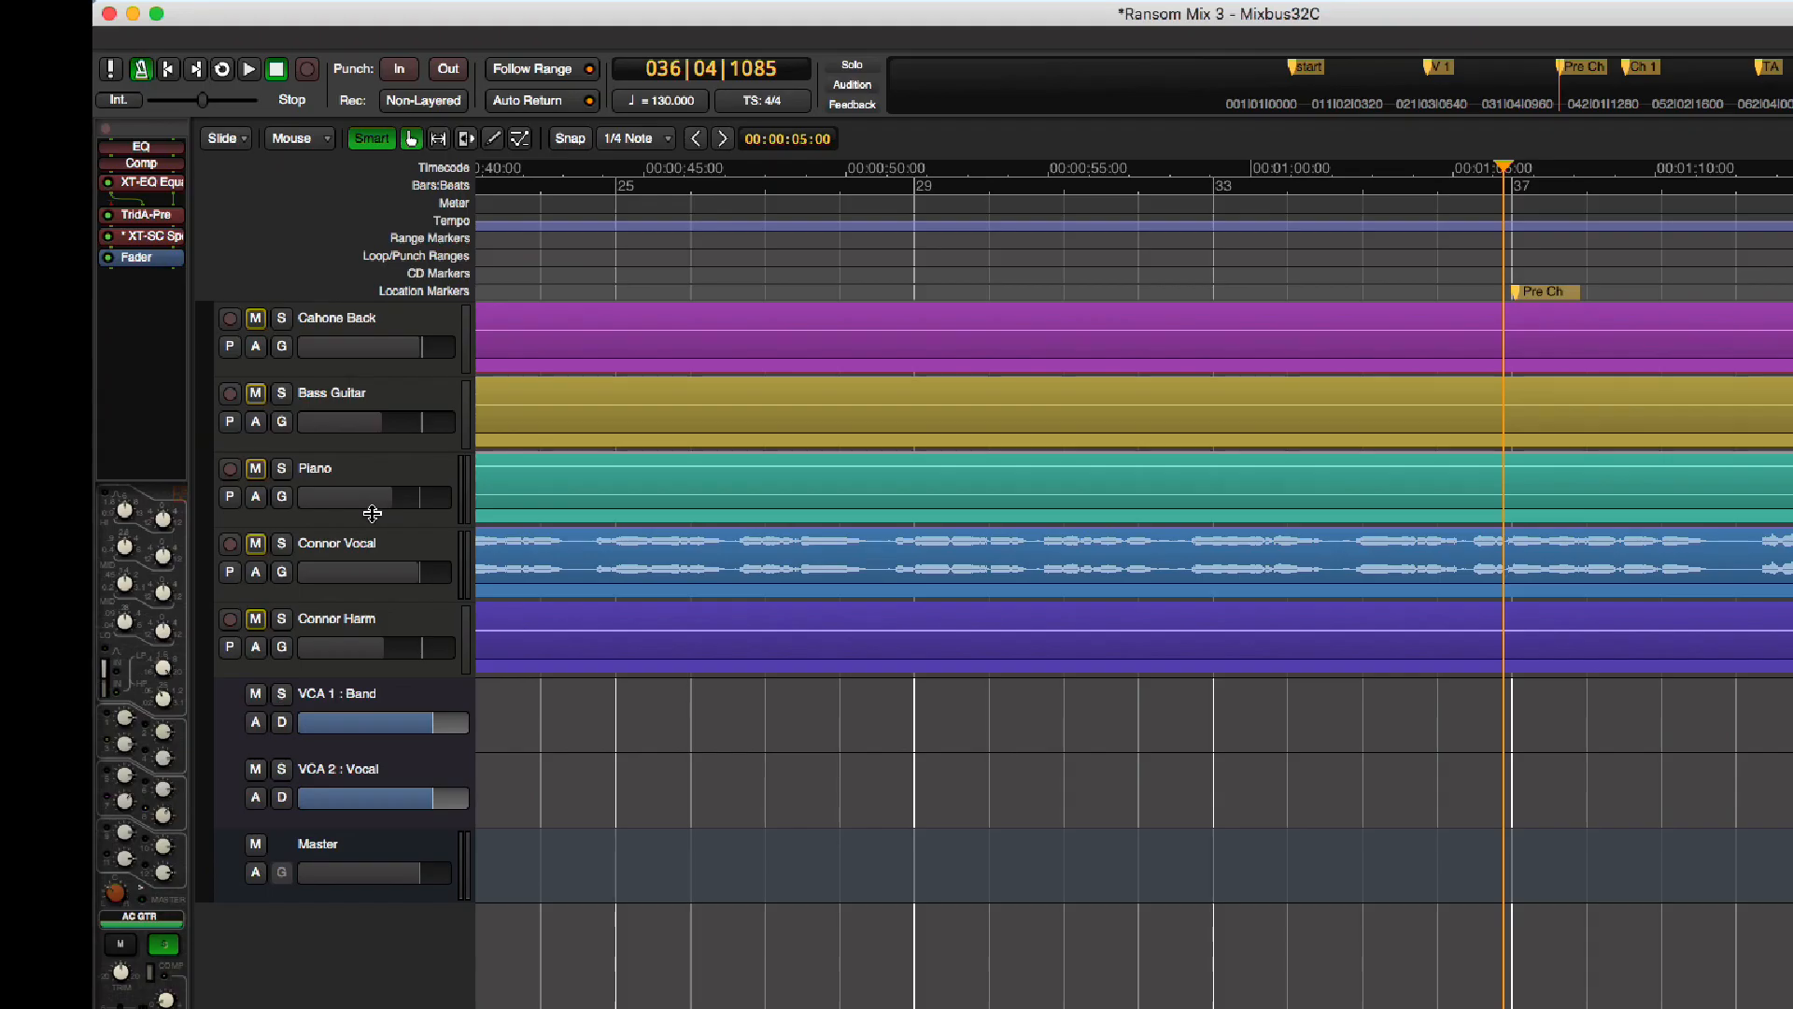
pyautogui.scroll(8, 440, 504)
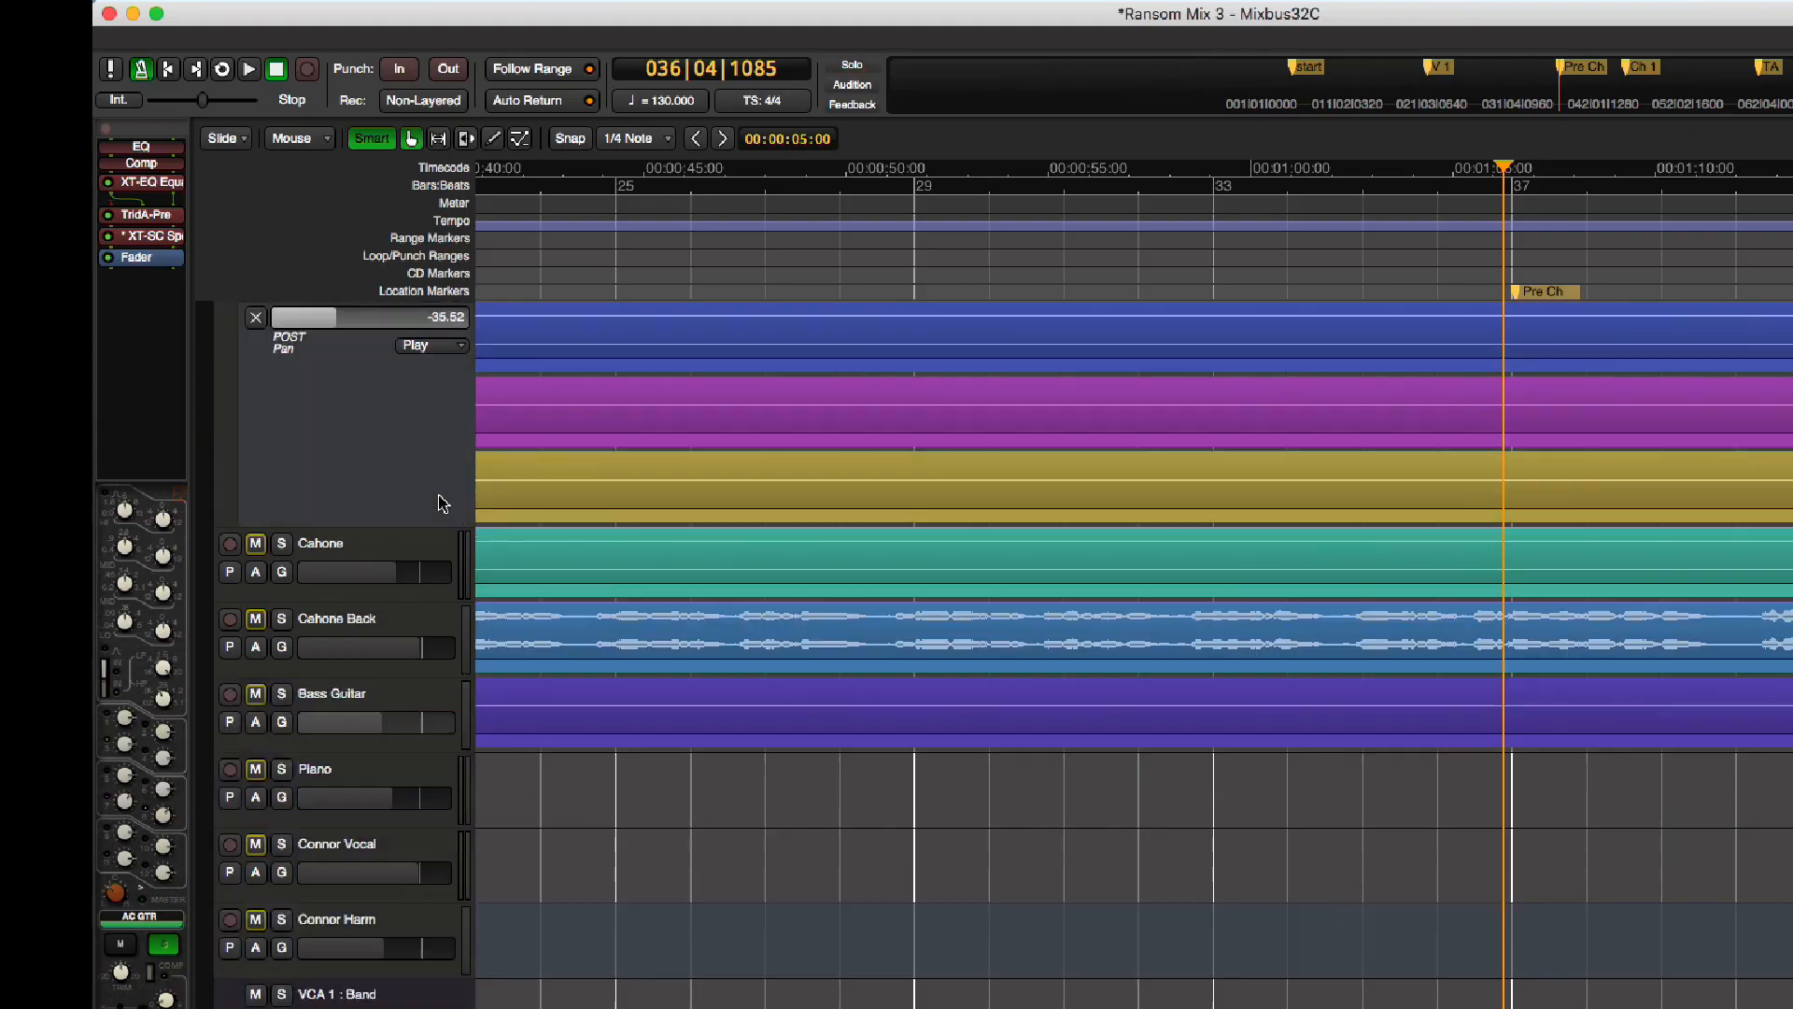